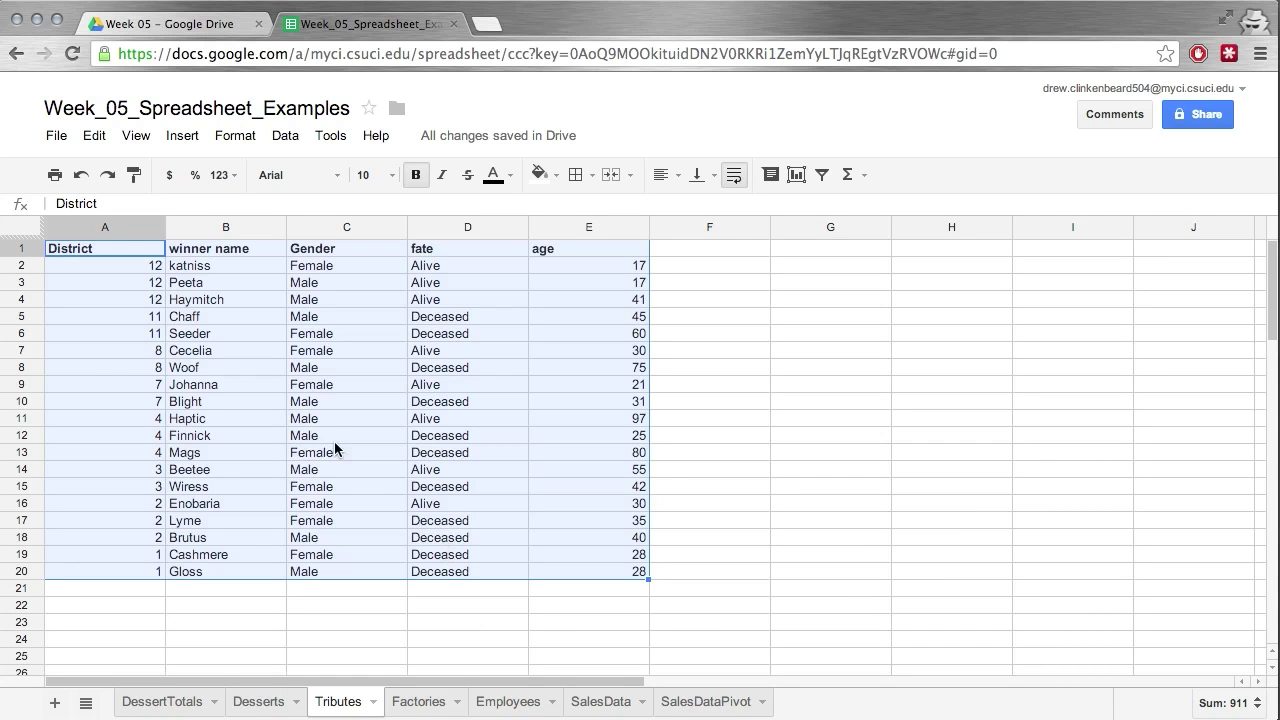
# Step: Select the Tributes table A1:E20
pyautogui.click(824, 684)
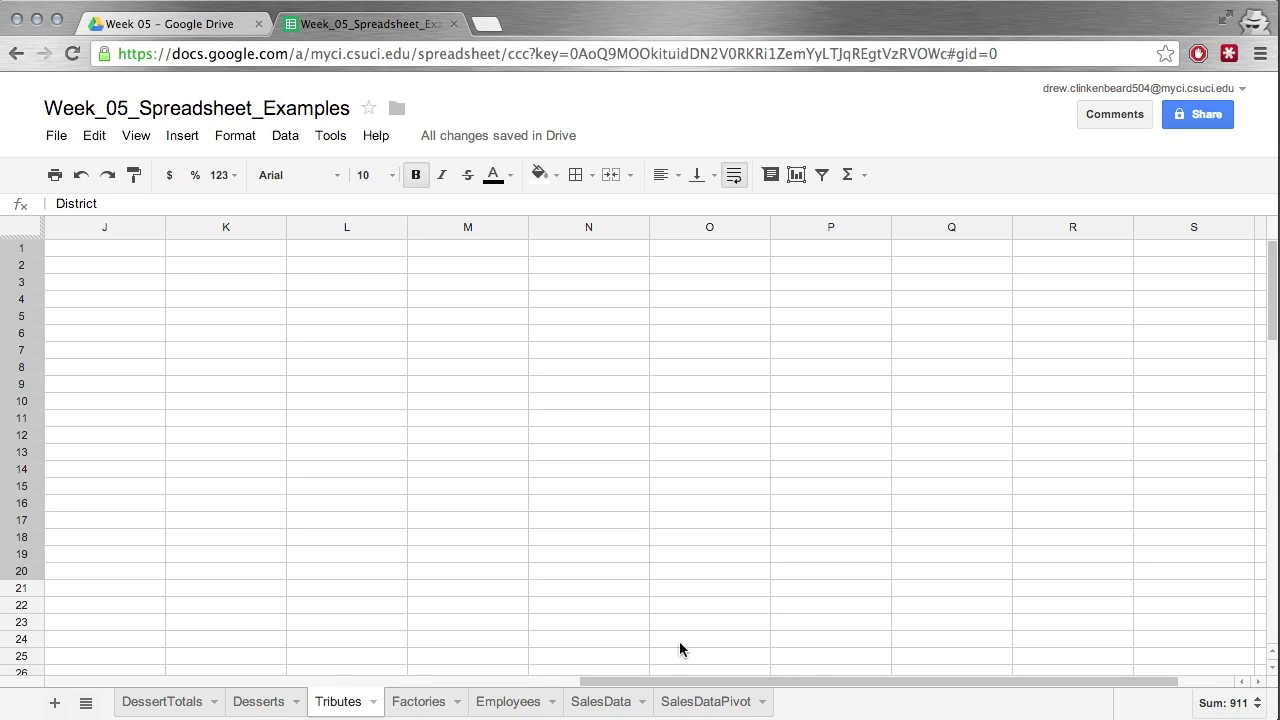
pyautogui.moveTo(803, 680); pyautogui.dragTo(269, 680)
pyautogui.click(111, 244)
pyautogui.moveTo(117, 256); pyautogui.dragTo(606, 571)
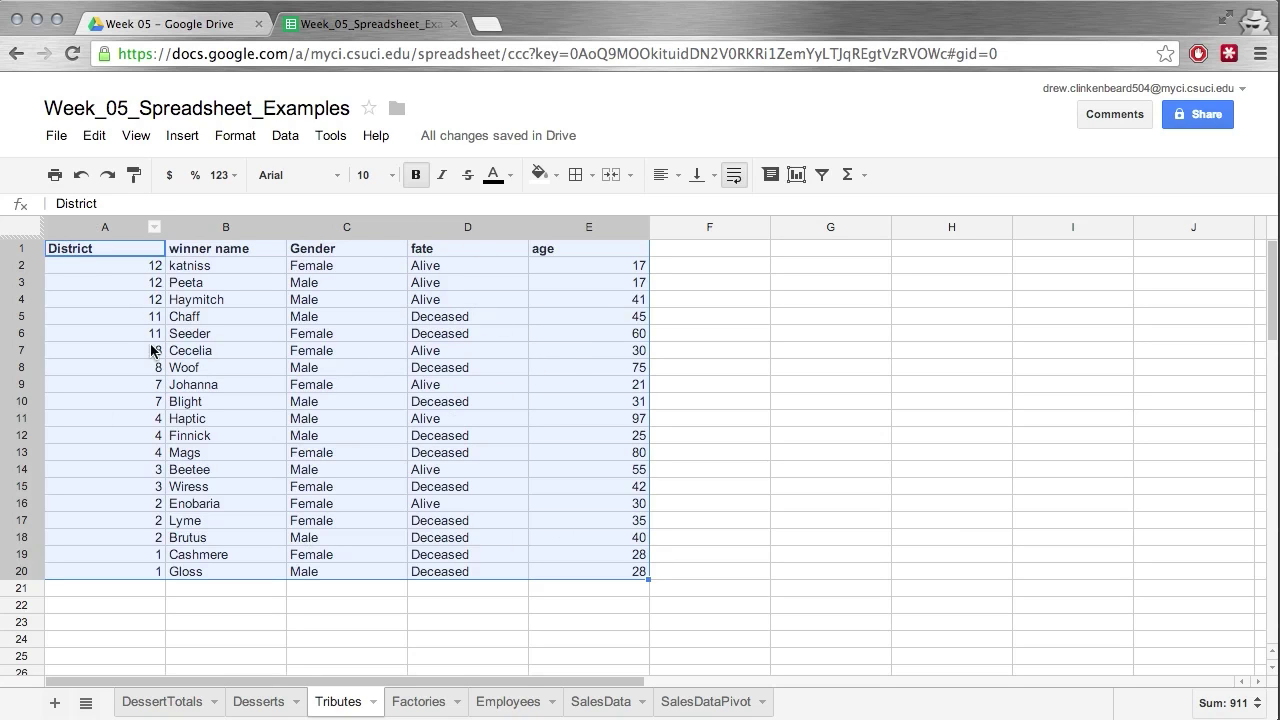
# Step: Reselect the whole Tributes data range from A1 with Ctrl+A and open the Data menu
pyautogui.click(688, 491)
pyautogui.click(103, 254)
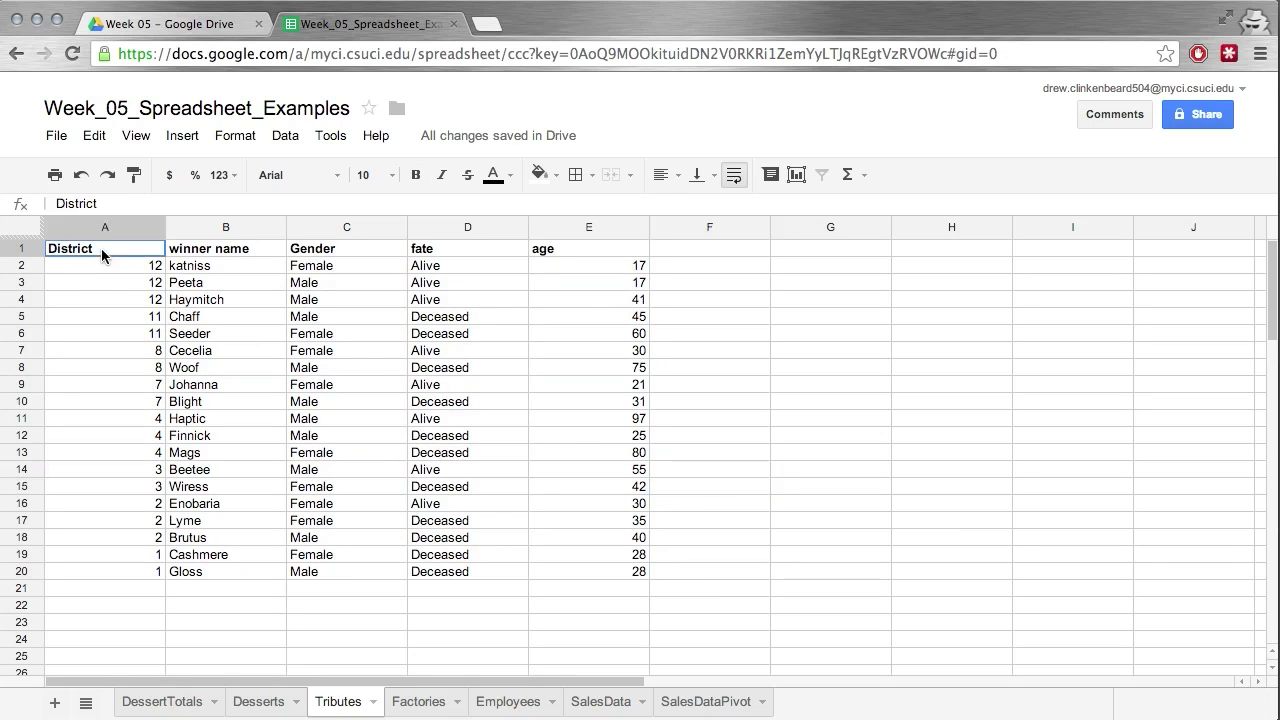
pyautogui.hotkey('ctrl', 'a')
pyautogui.click(285, 135)
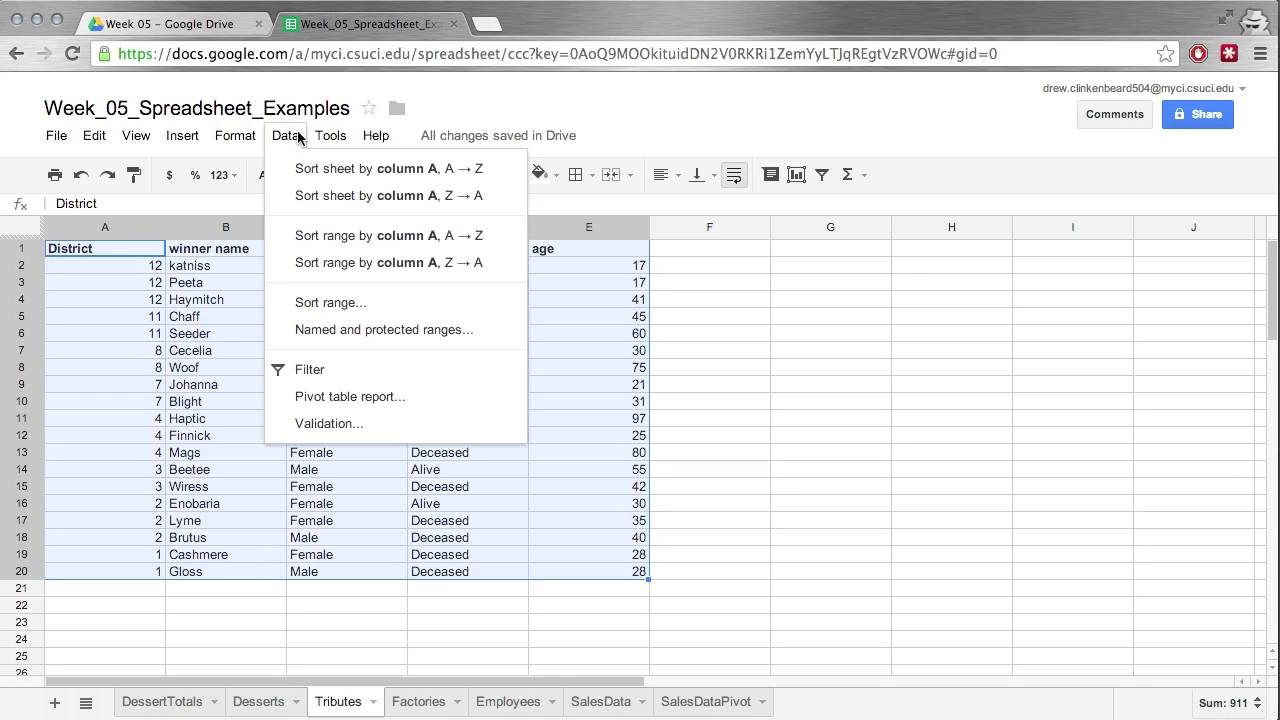
# Step: Create a pivot table report from the selection, leaving its Tributes!A1:E20 source range unchanged
pyautogui.click(313, 404)
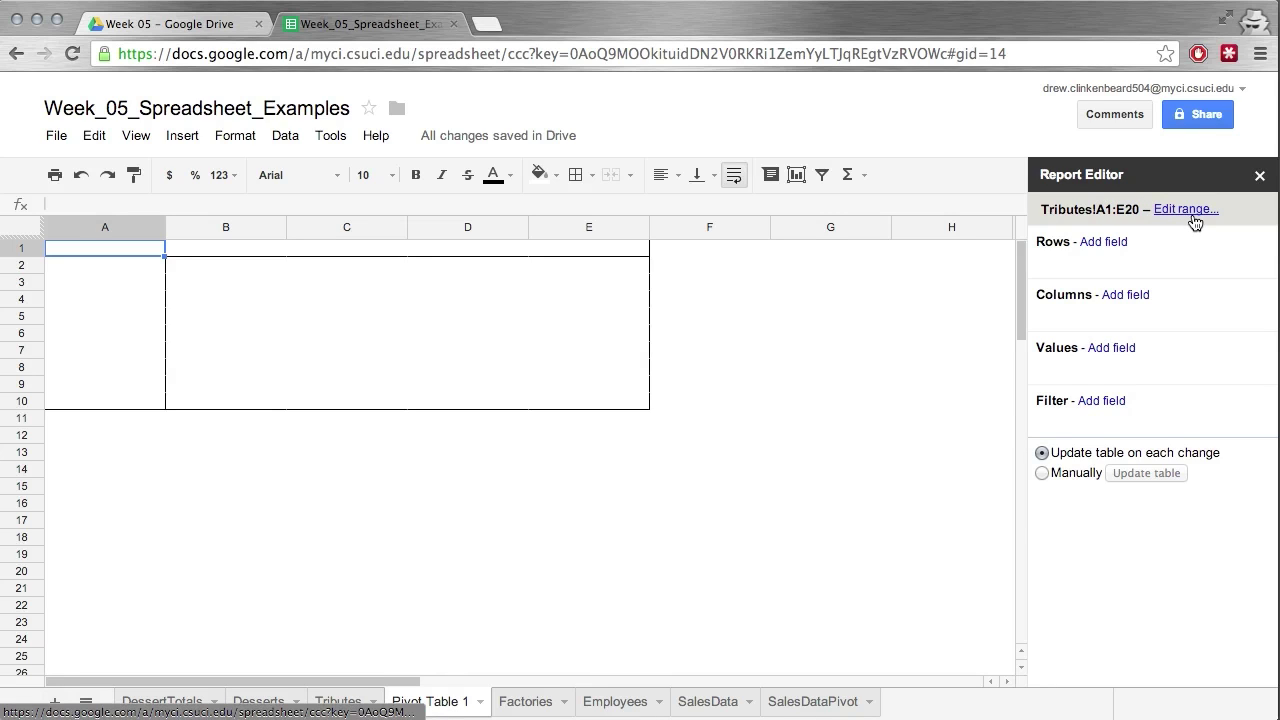
pyautogui.click(1165, 209)
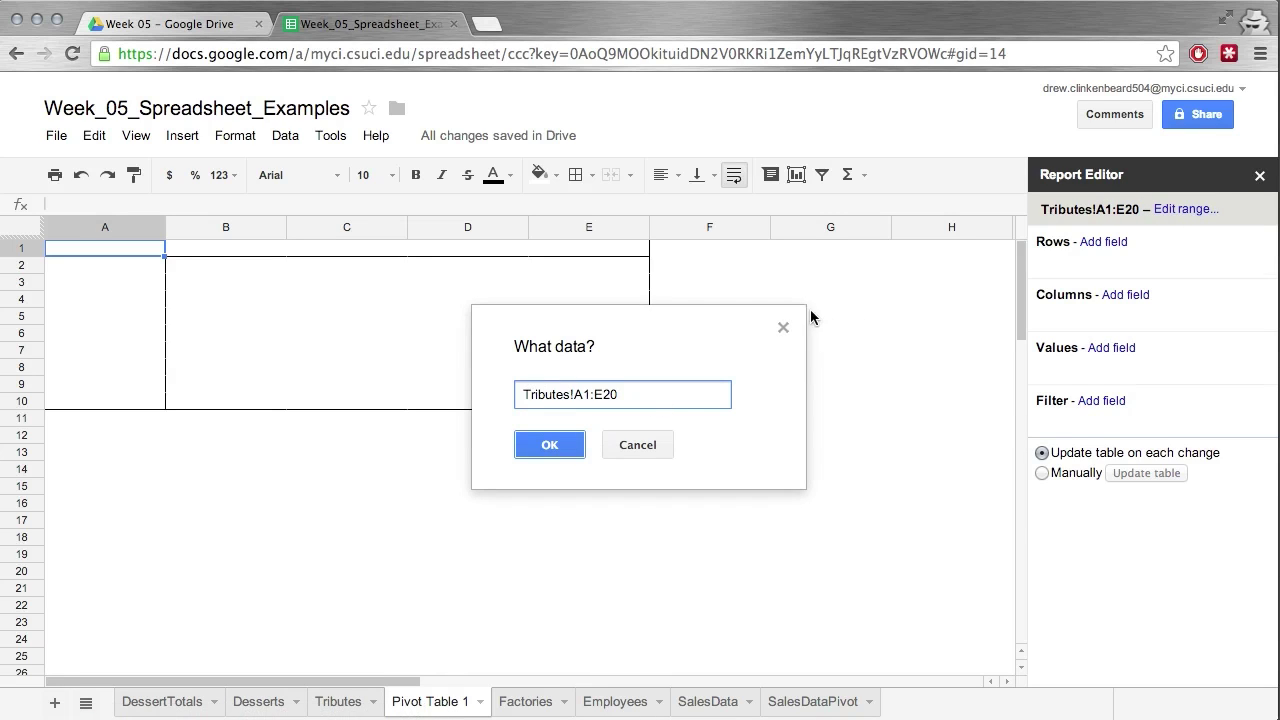
pyautogui.click(780, 329)
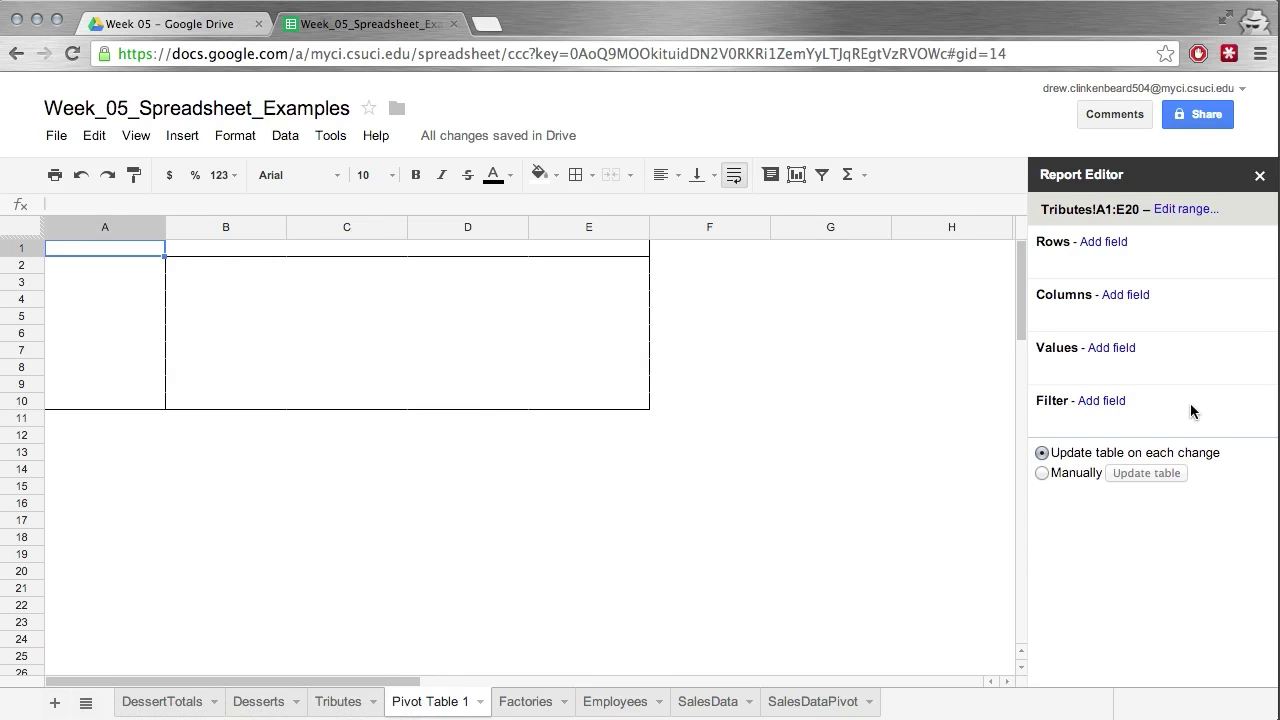
# Step: Group pivot rows by District and count Gender entries with COUNTA, totalling 19
pyautogui.click(1100, 243)
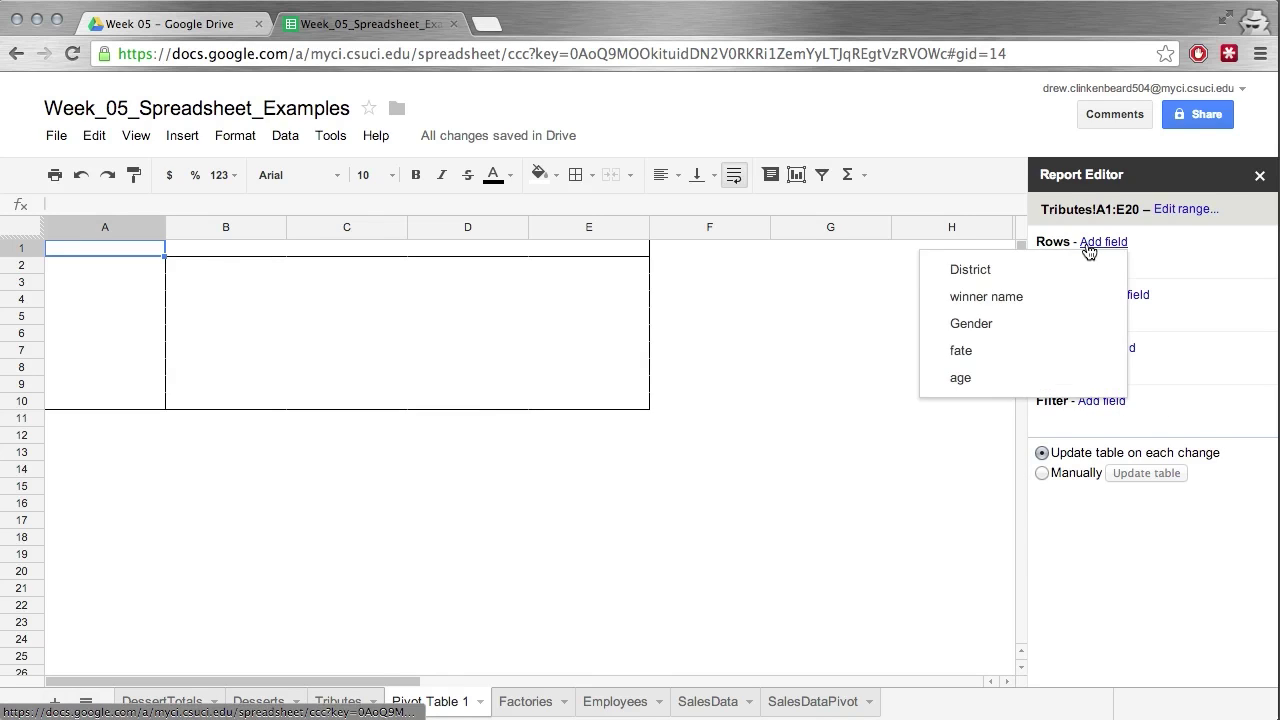
pyautogui.click(997, 271)
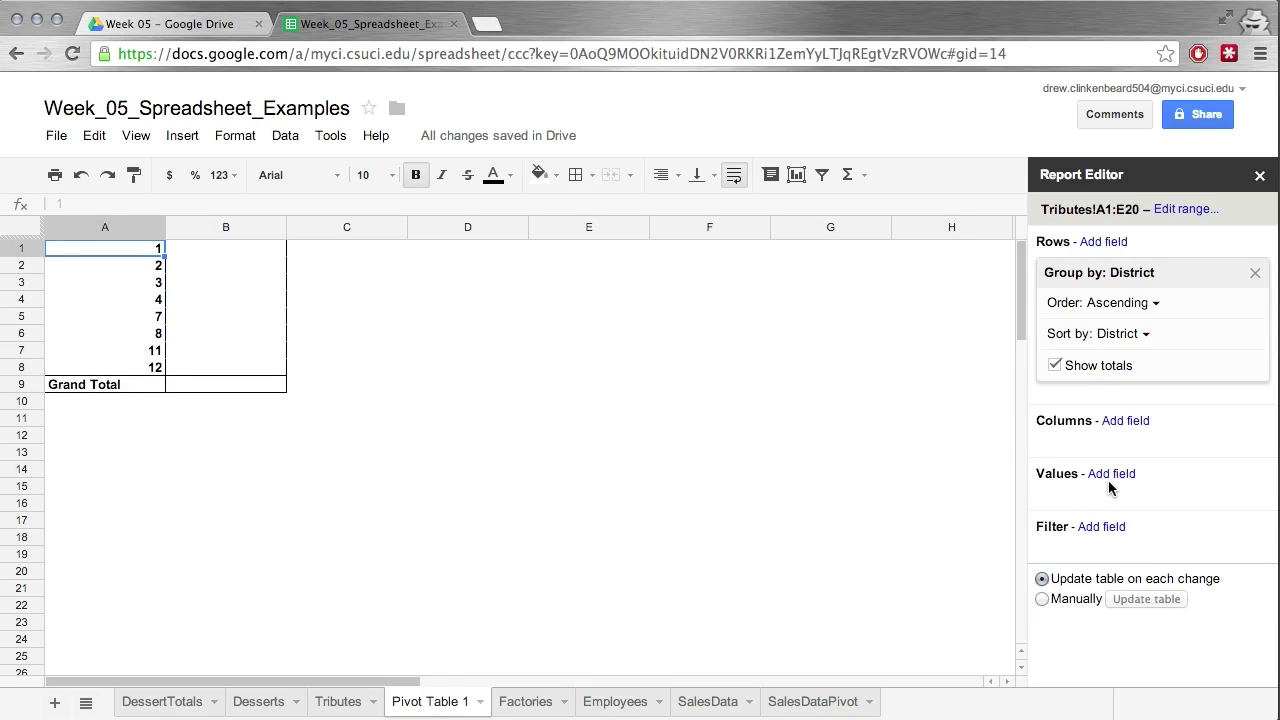
pyautogui.click(1111, 475)
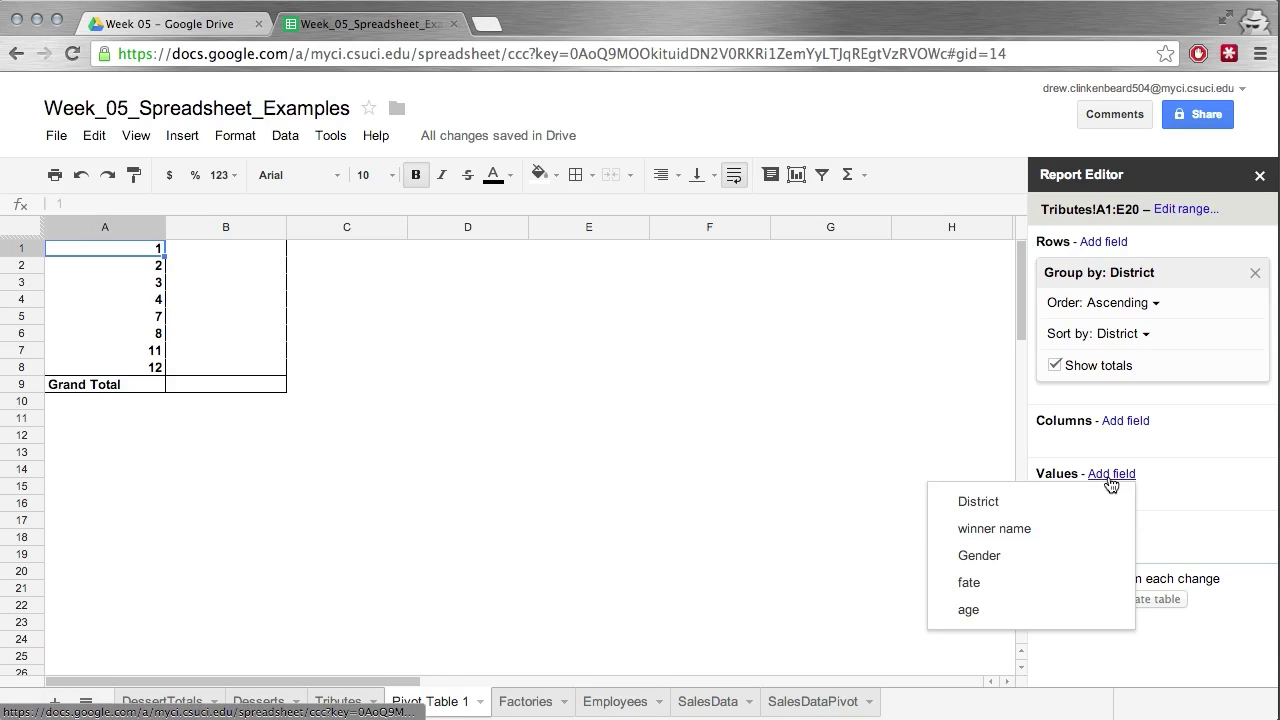
pyautogui.click(982, 555)
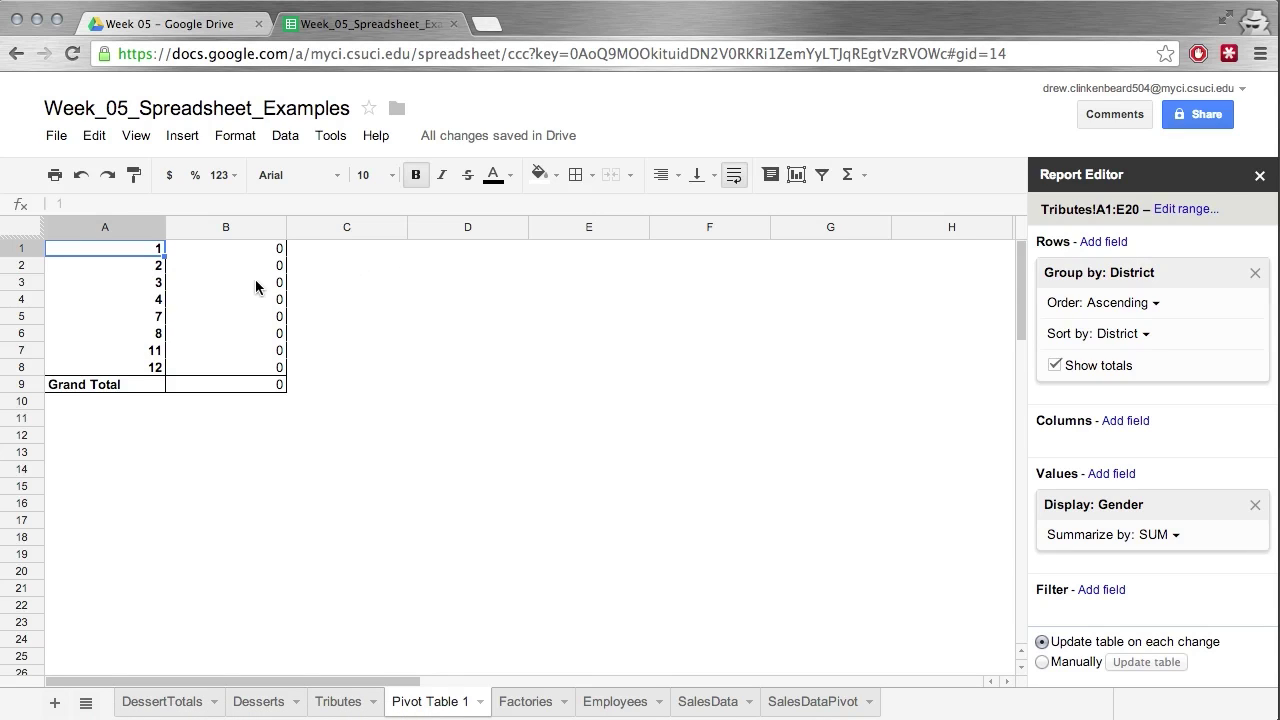
pyautogui.click(1157, 535)
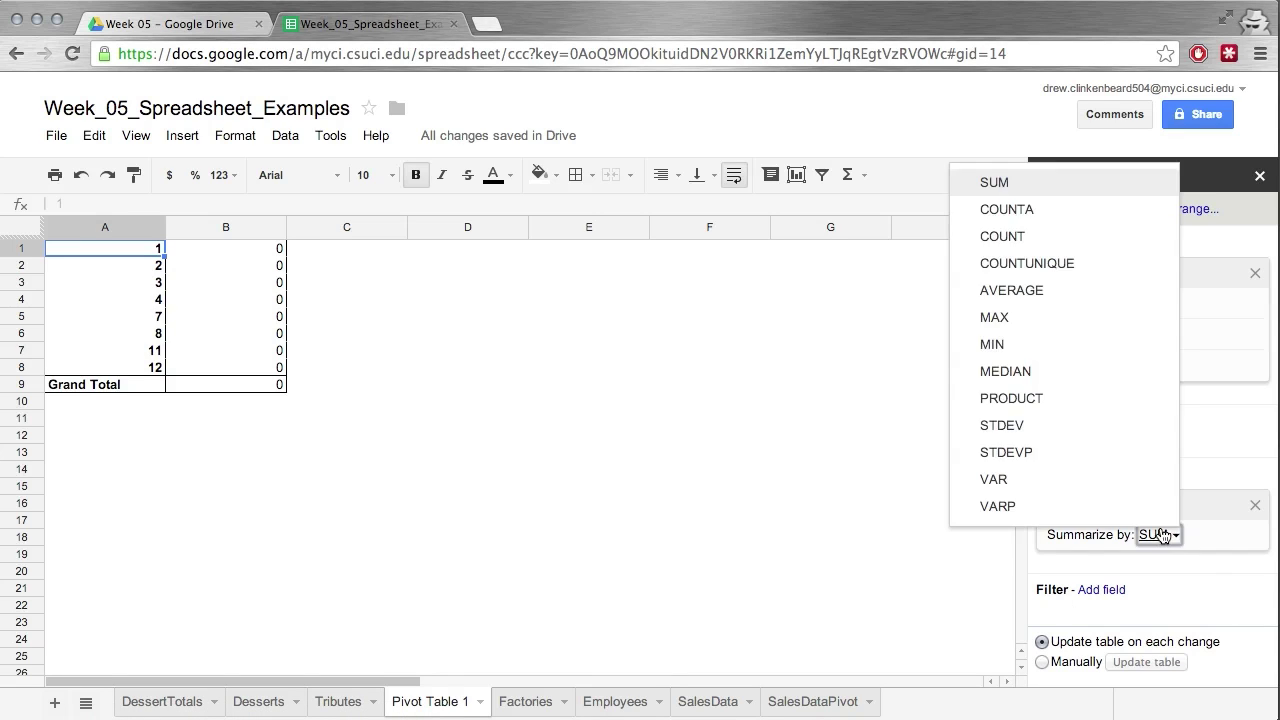
pyautogui.click(1080, 223)
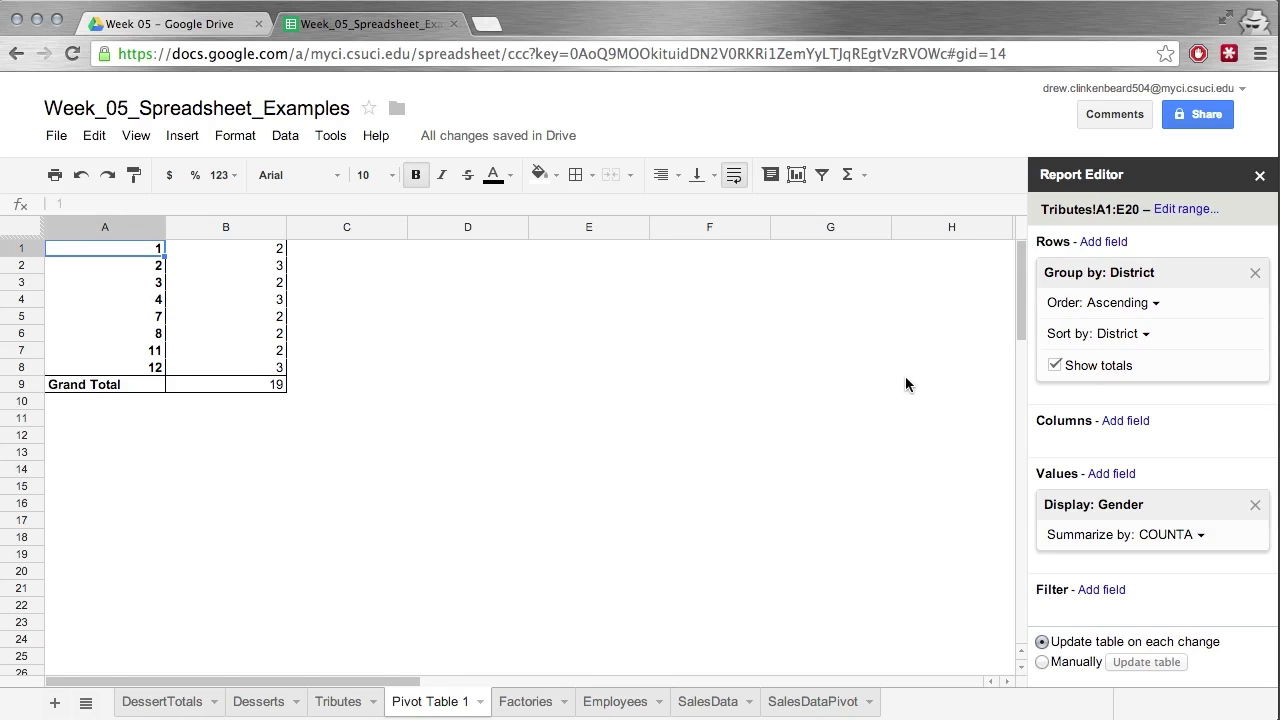
pyautogui.click(1125, 421)
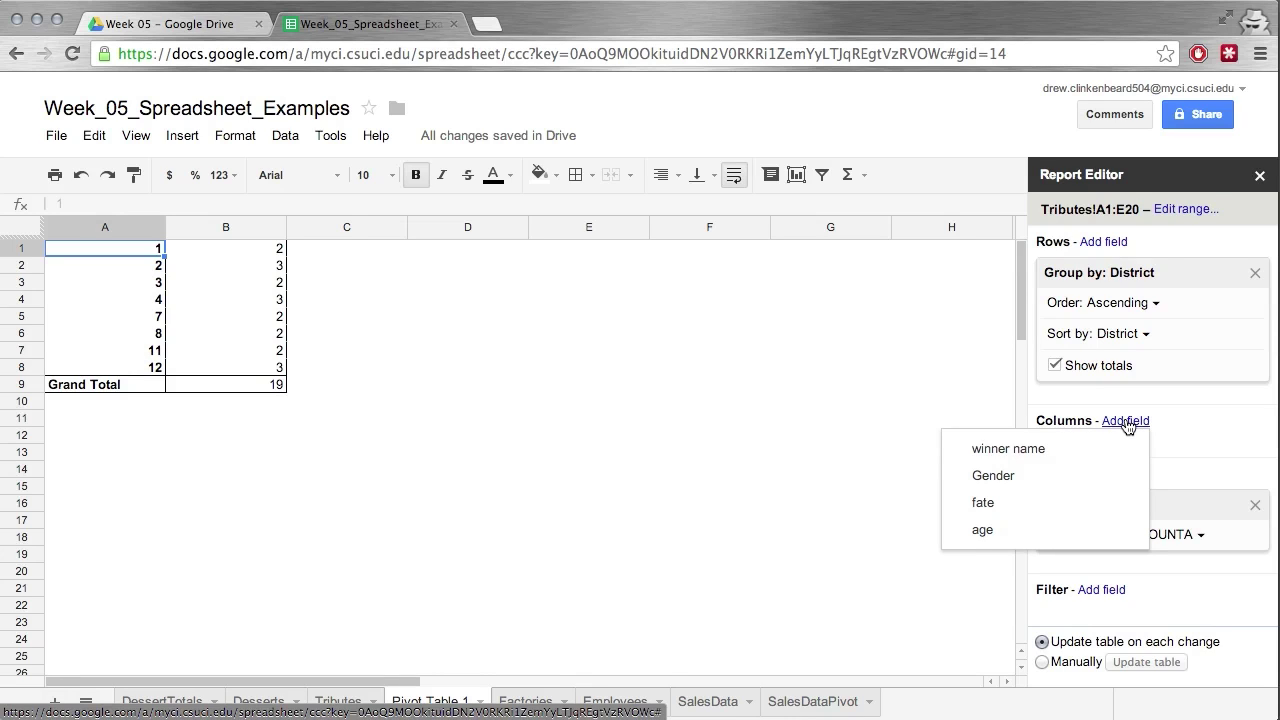
# Step: Add Gender as the column field, splitting counts into Female 9 and Male 10
pyautogui.click(1003, 476)
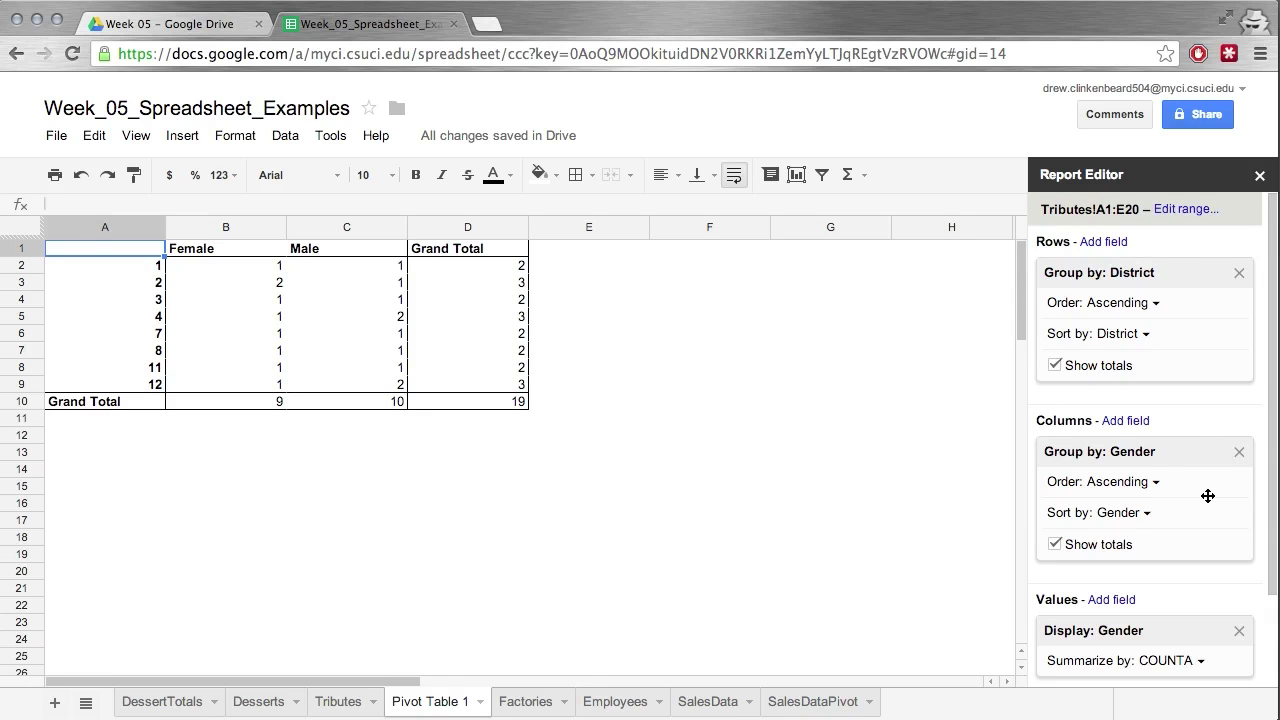
# Step: Replace the Gender column grouping with fate, giving Alive 8 and Deceased 11
pyautogui.click(1240, 455)
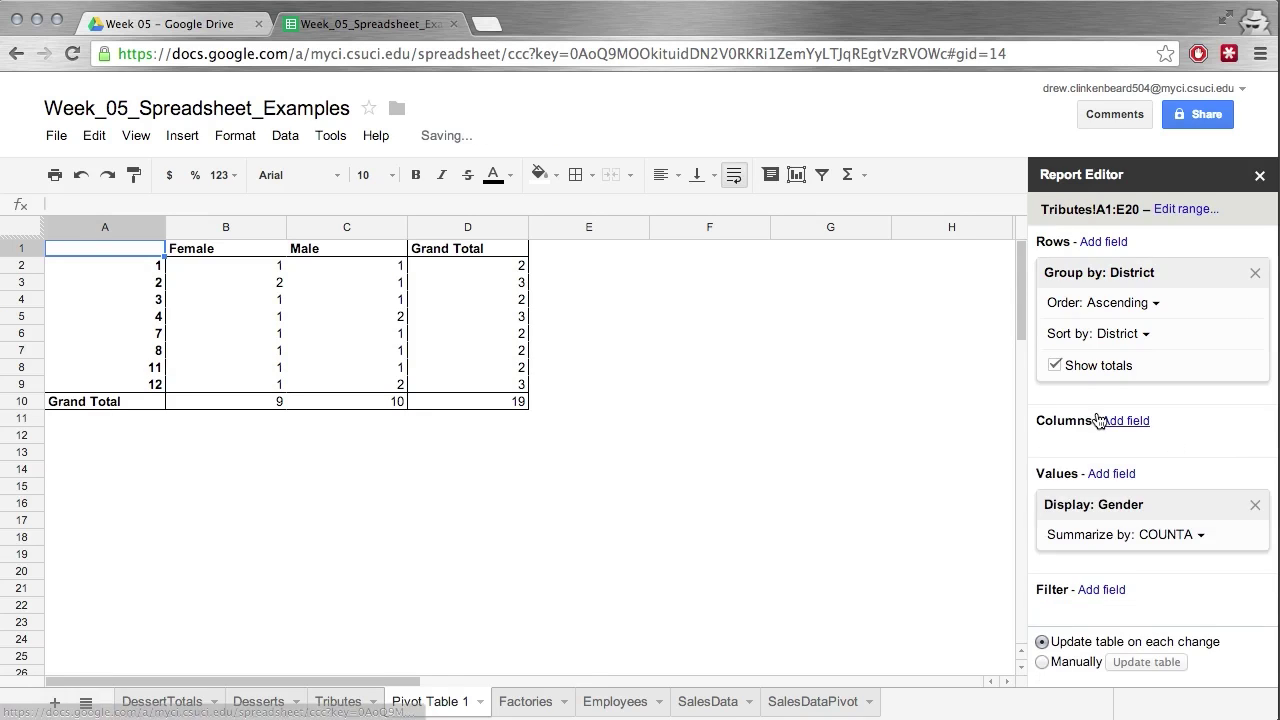
pyautogui.click(1128, 421)
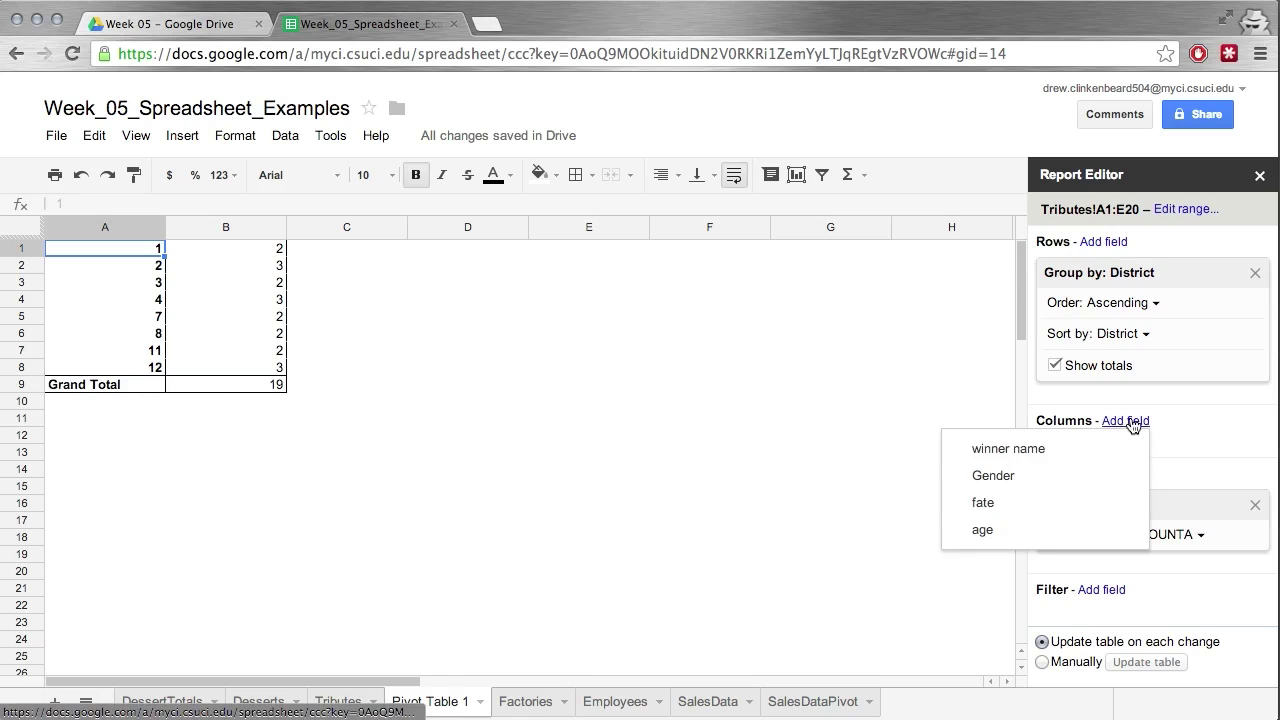
pyautogui.click(1030, 505)
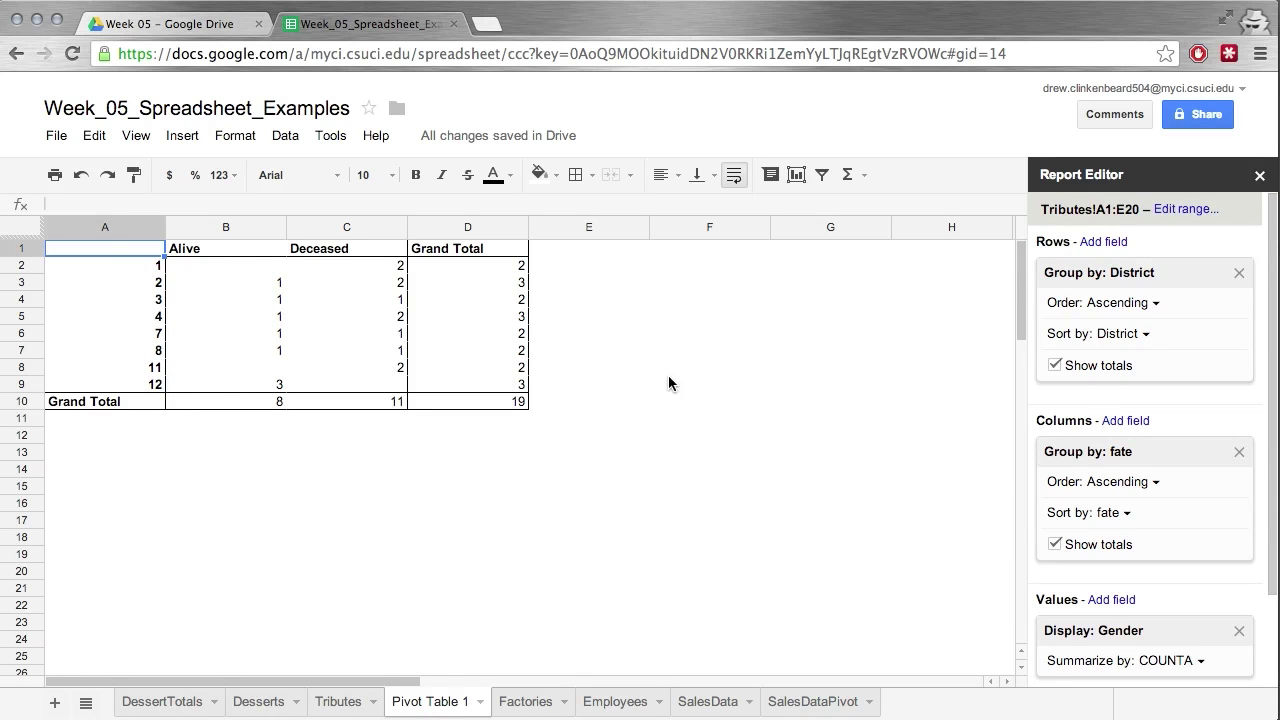
pyautogui.click(1239, 452)
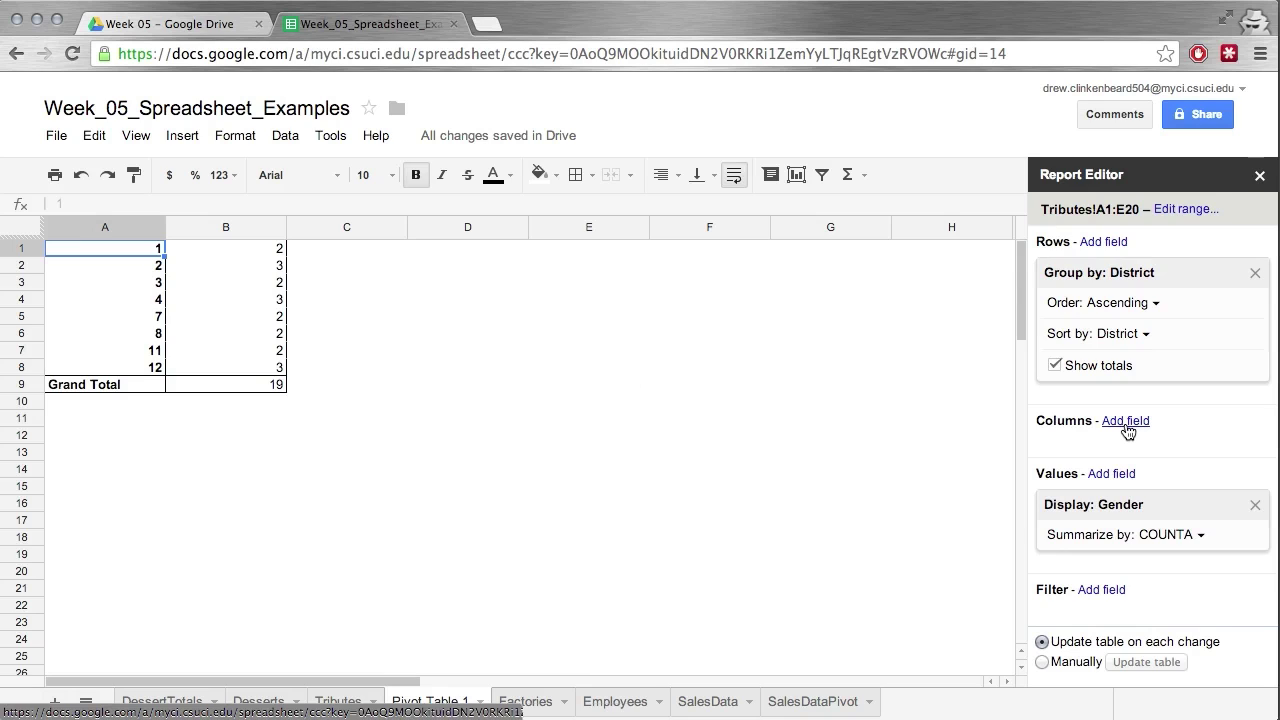
pyautogui.click(1127, 428)
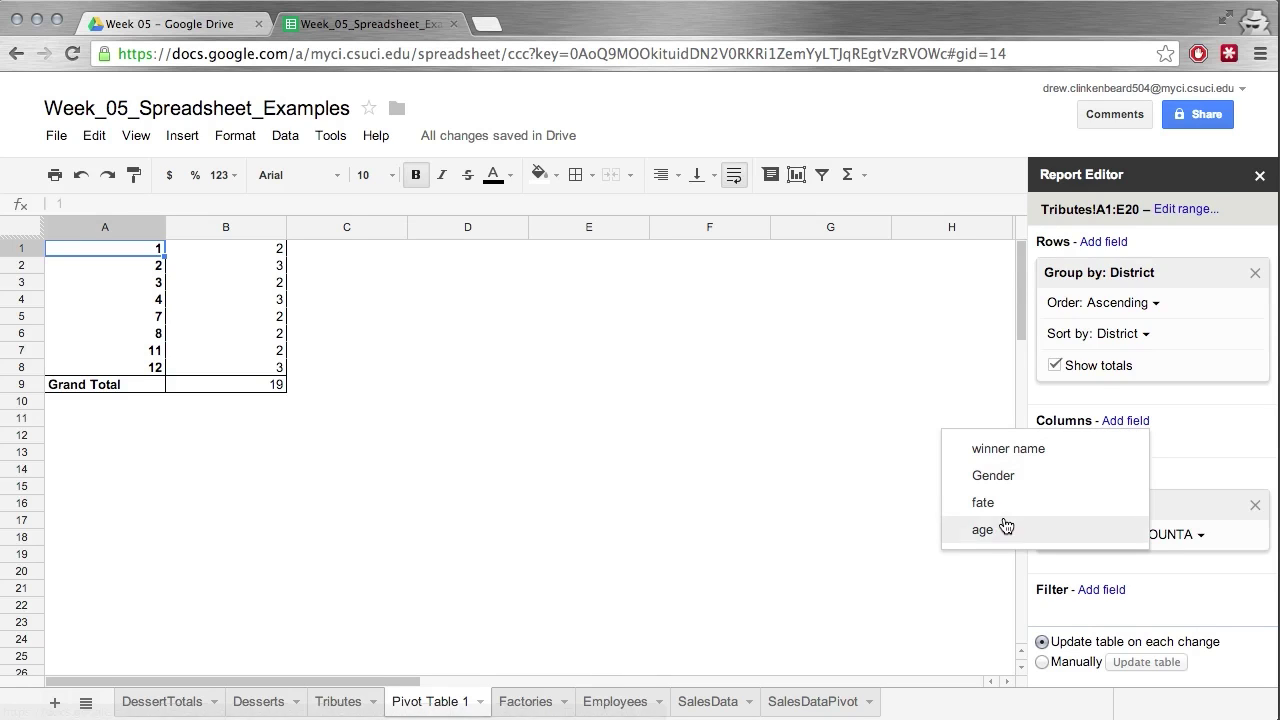
pyautogui.click(1276, 473)
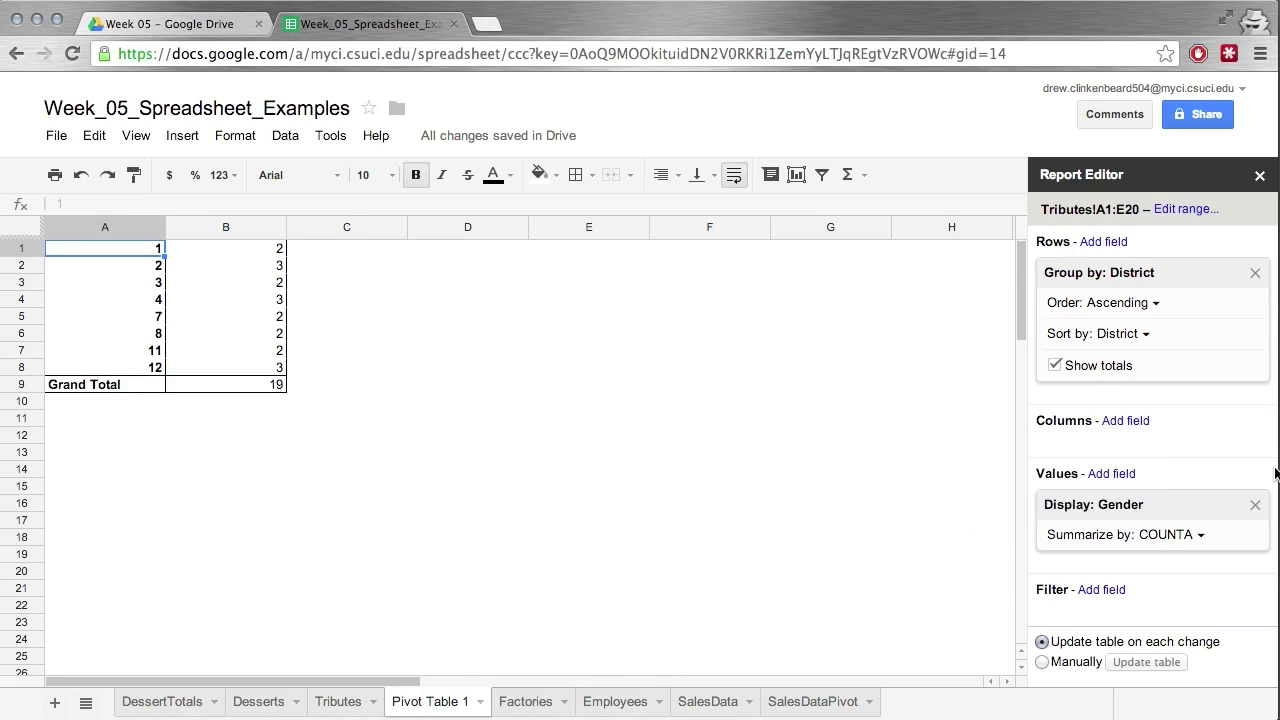
pyautogui.click(1127, 421)
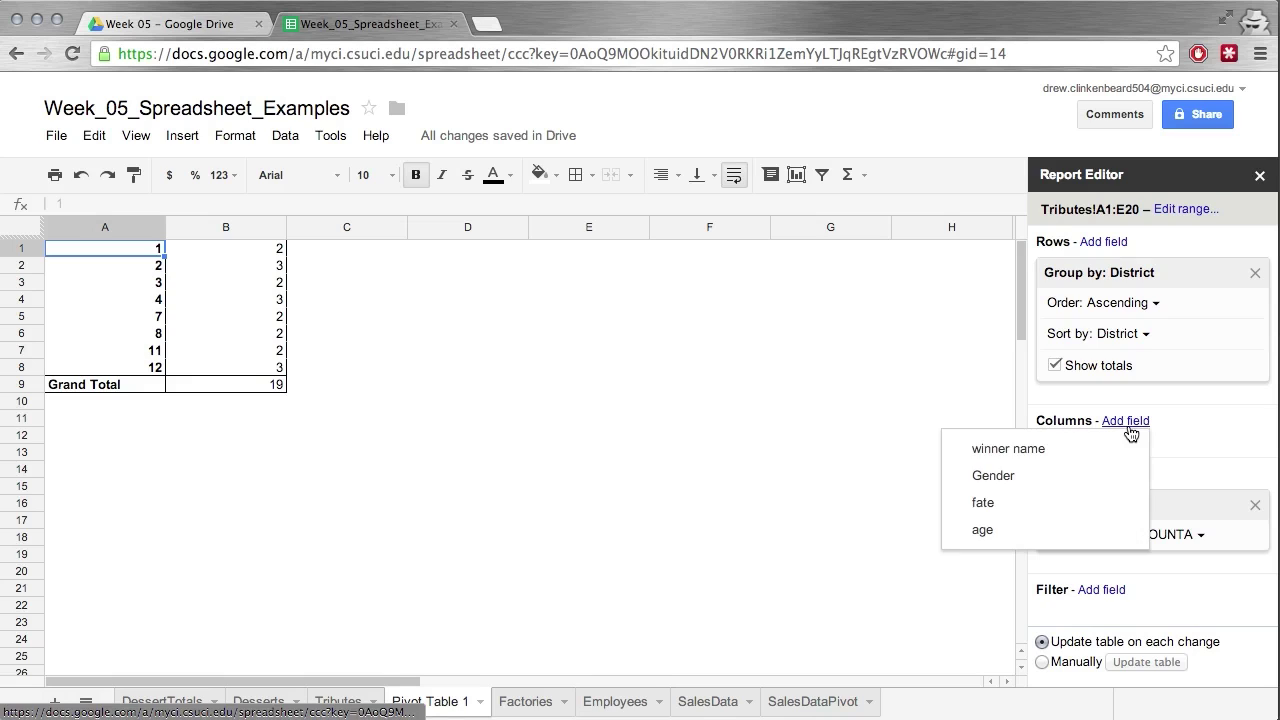
pyautogui.click(984, 500)
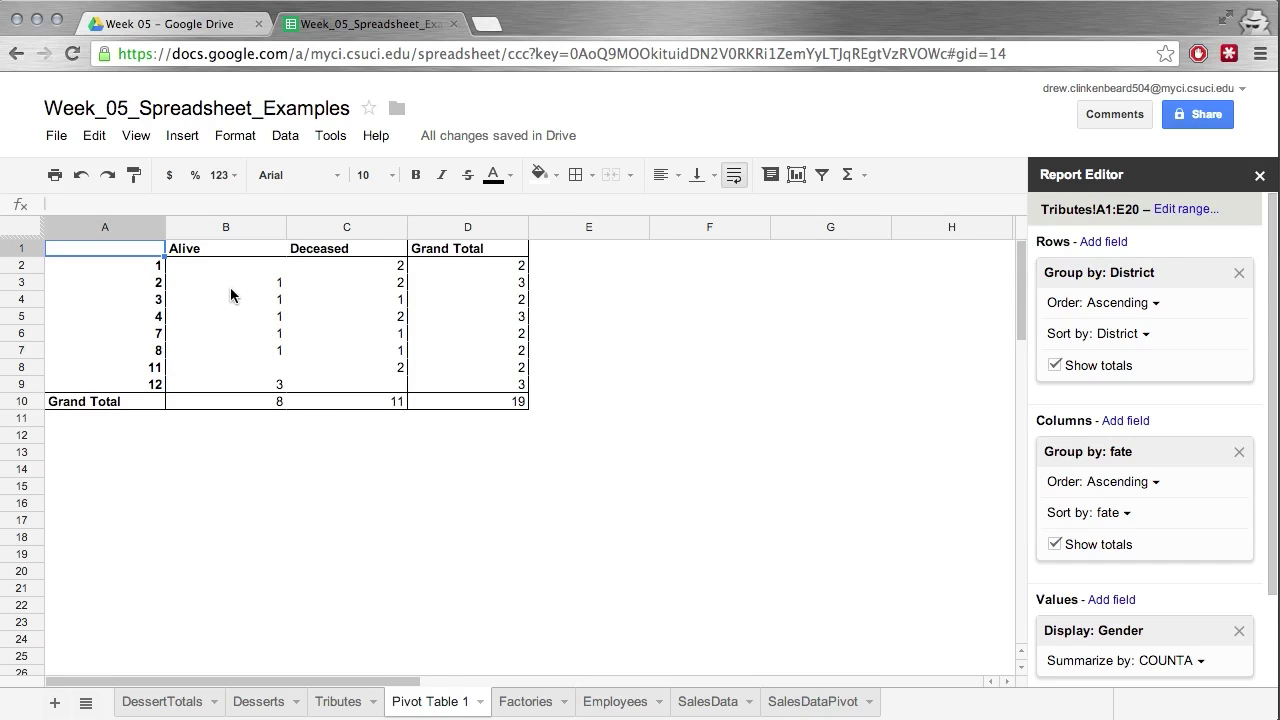
# Step: Add Gender as a row field and move it above District
pyautogui.click(1105, 248)
pyautogui.click(986, 296)
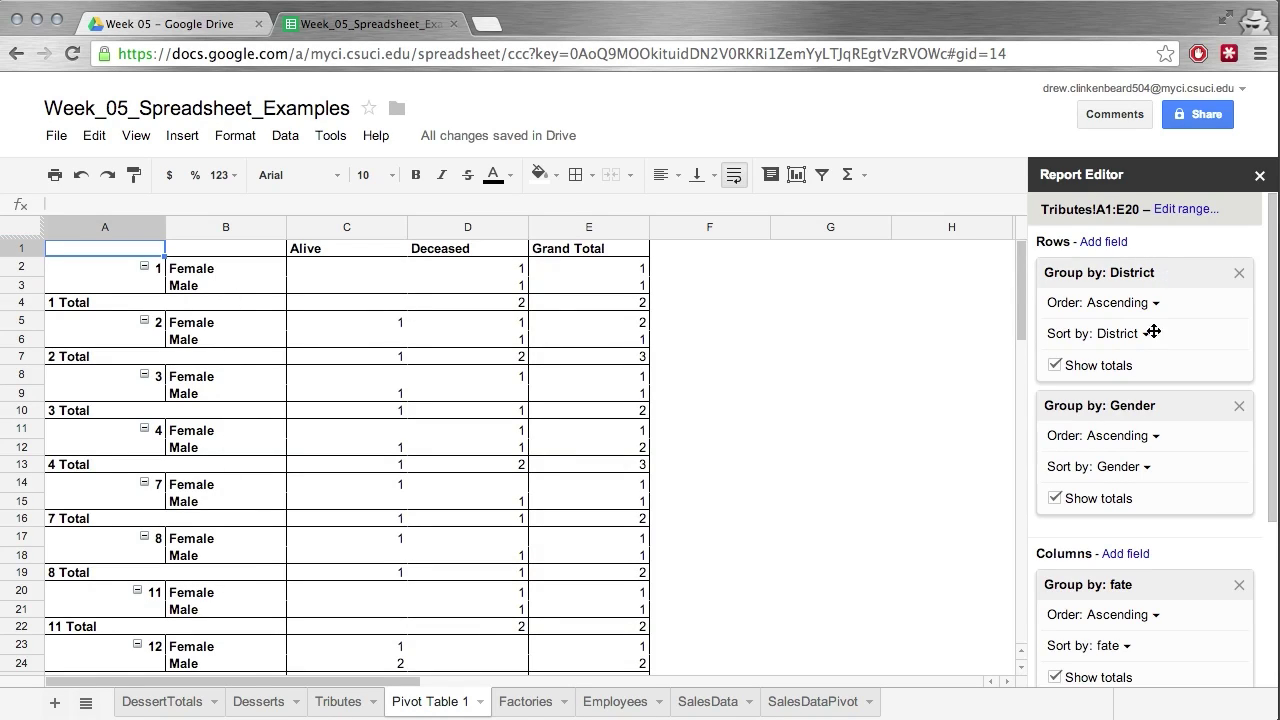
pyautogui.moveTo(1174, 272); pyautogui.dragTo(1154, 374)
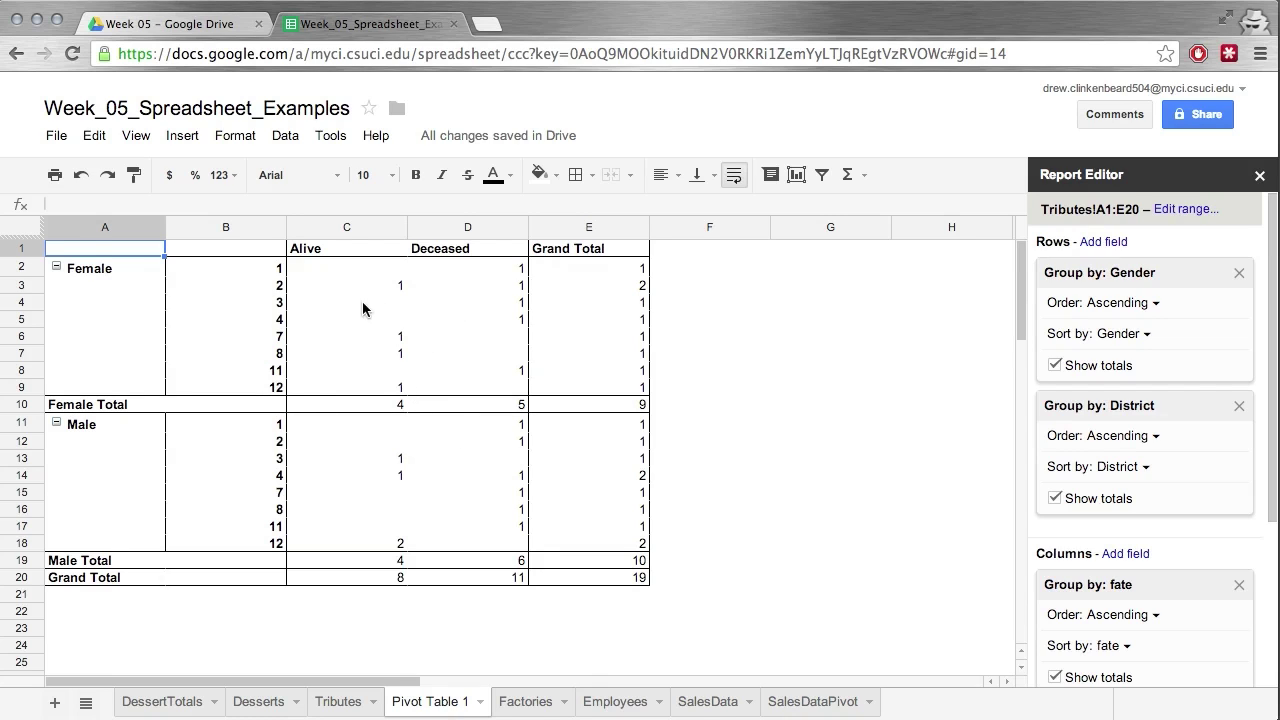
# Step: Collapse and re-expand the Female and Male groups to check their subtotals
pyautogui.click(56, 424)
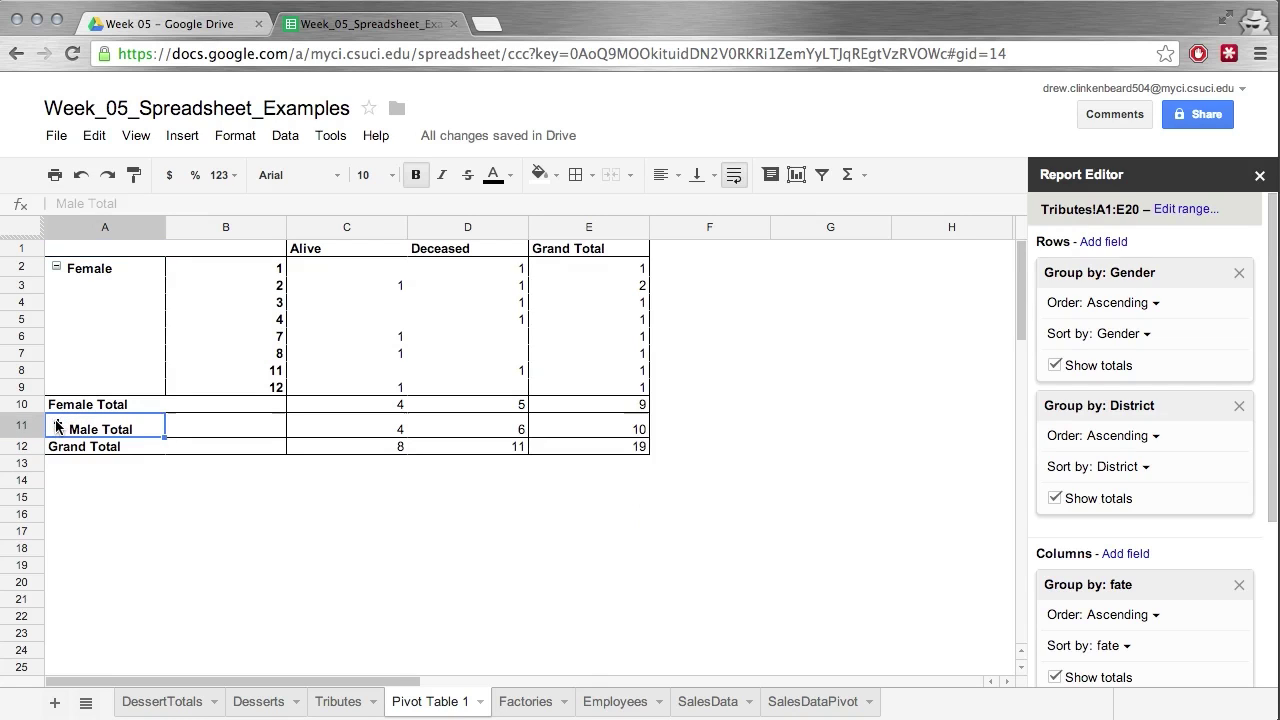
pyautogui.click(57, 267)
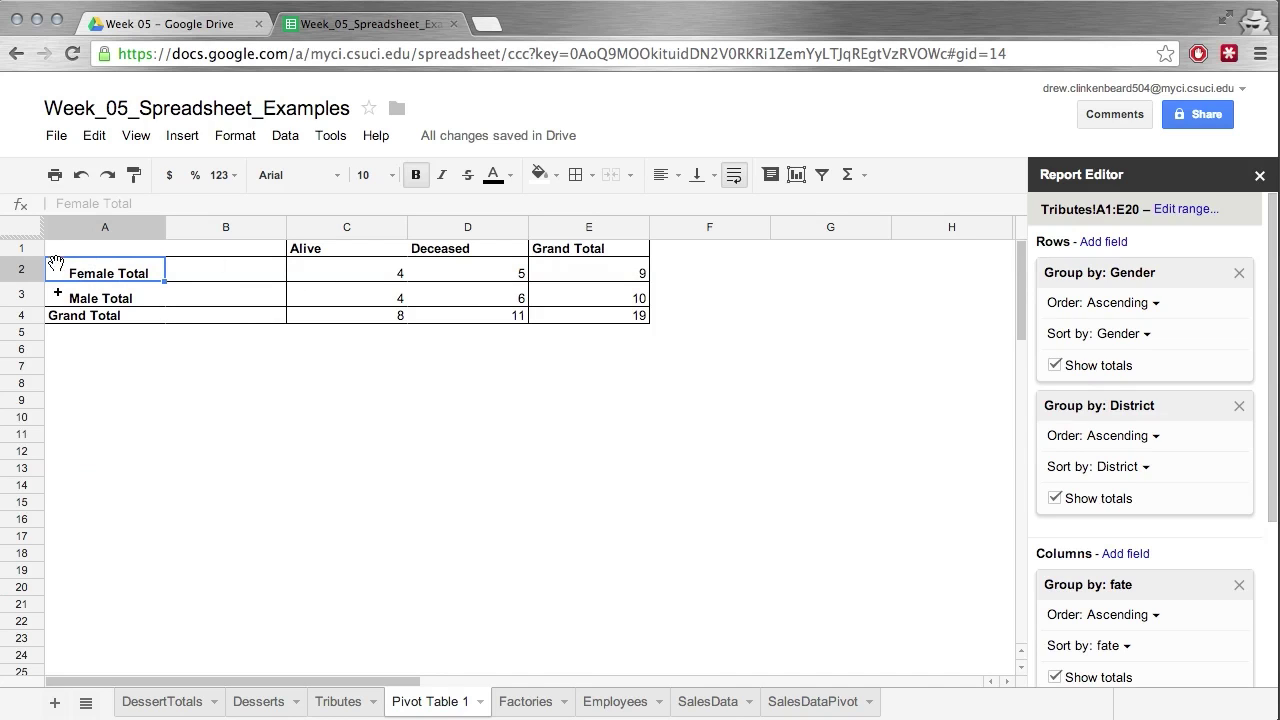
pyautogui.click(57, 268)
pyautogui.click(57, 424)
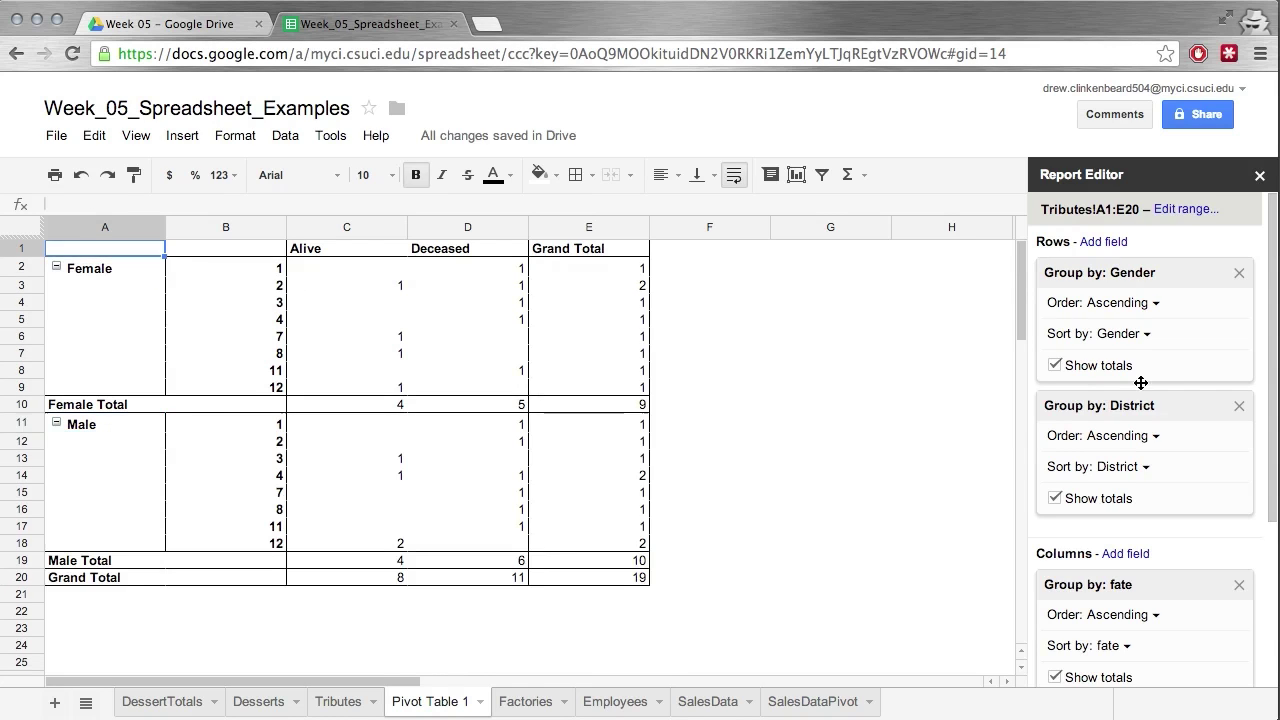
# Step: Add age as a filter field on the pivot table
pyautogui.scroll(-5, 1173, 417)
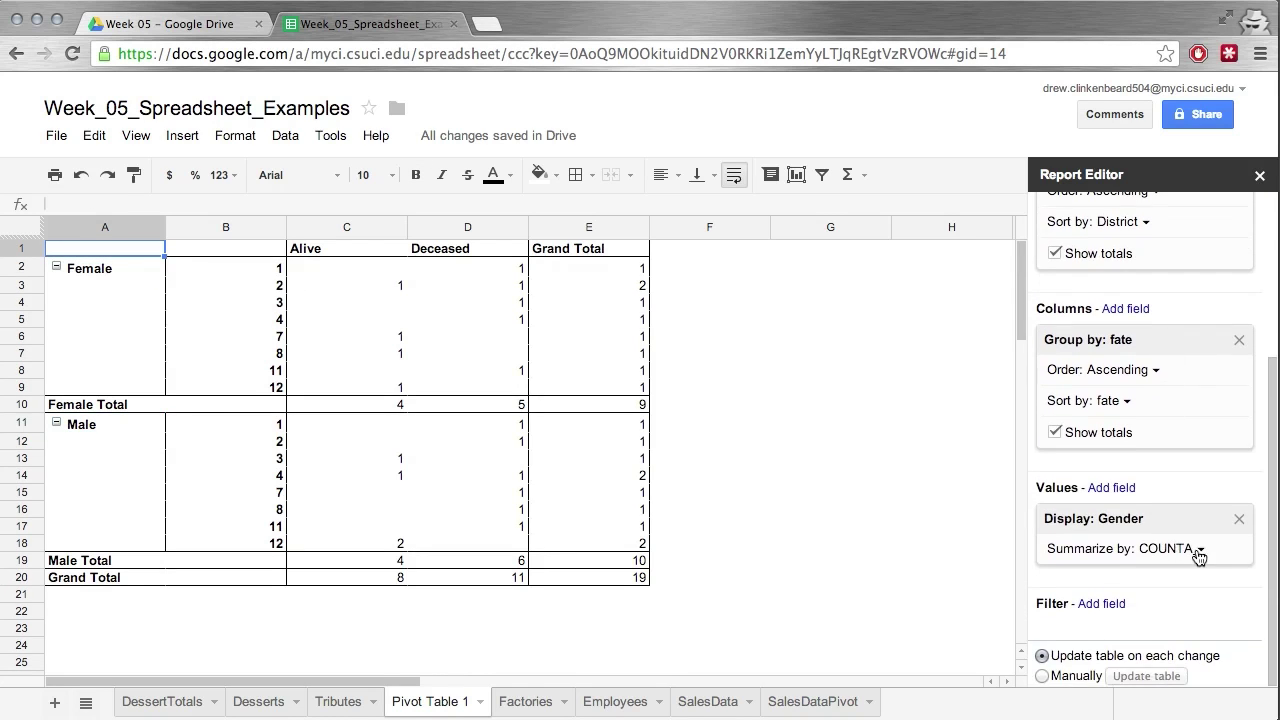
pyautogui.click(1110, 605)
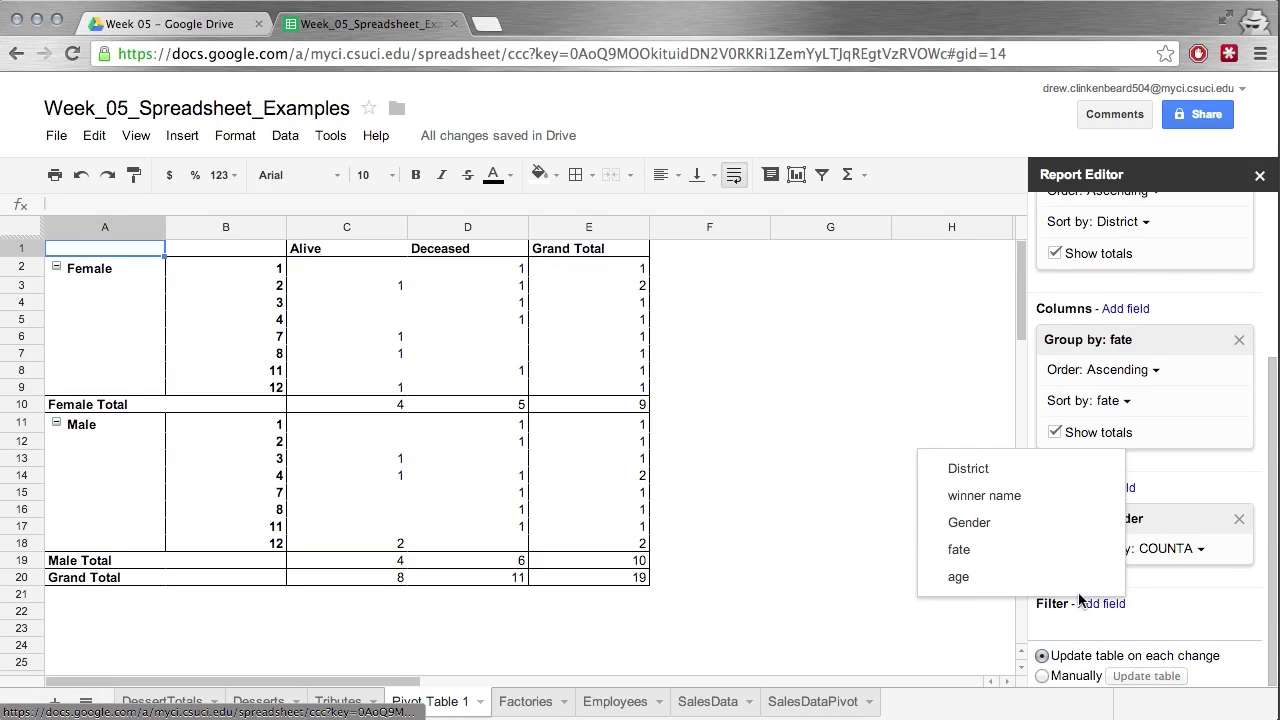
pyautogui.click(969, 577)
# Step: Exclude ages 17, 21 and 25 from the filter and remove the fate column grouping
pyautogui.scroll(-1, 1044, 546)
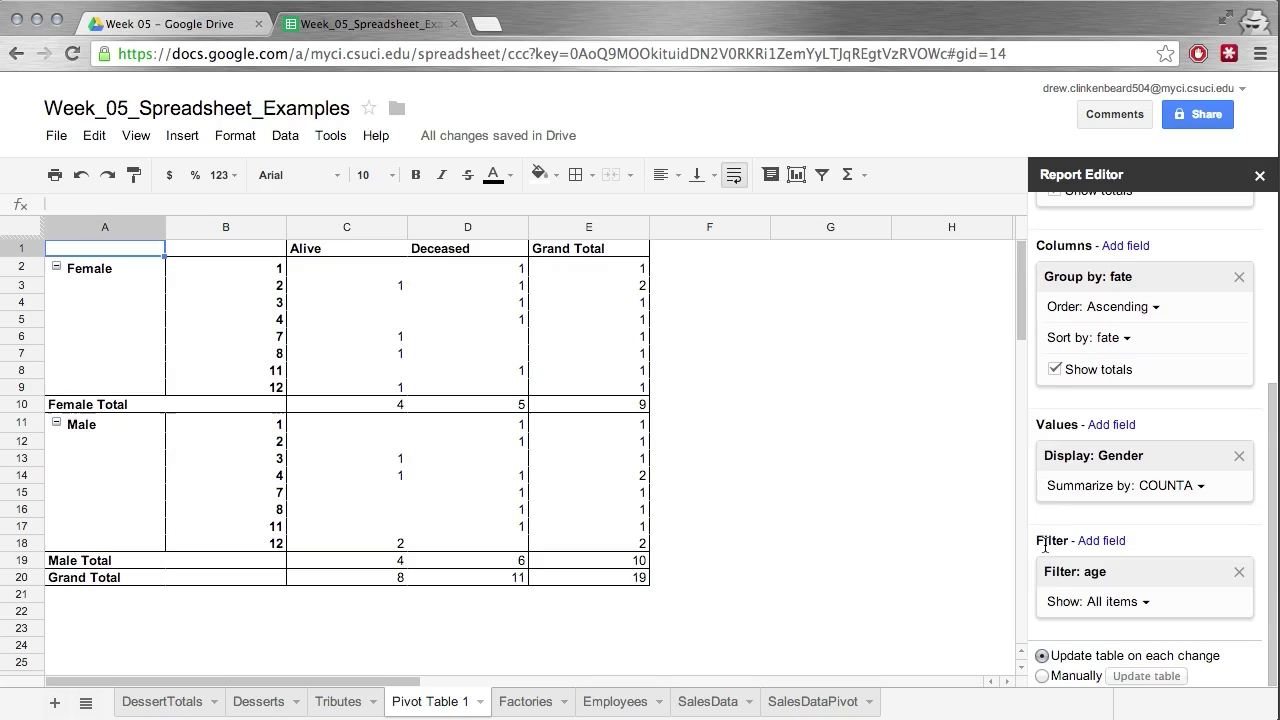
pyautogui.click(1145, 606)
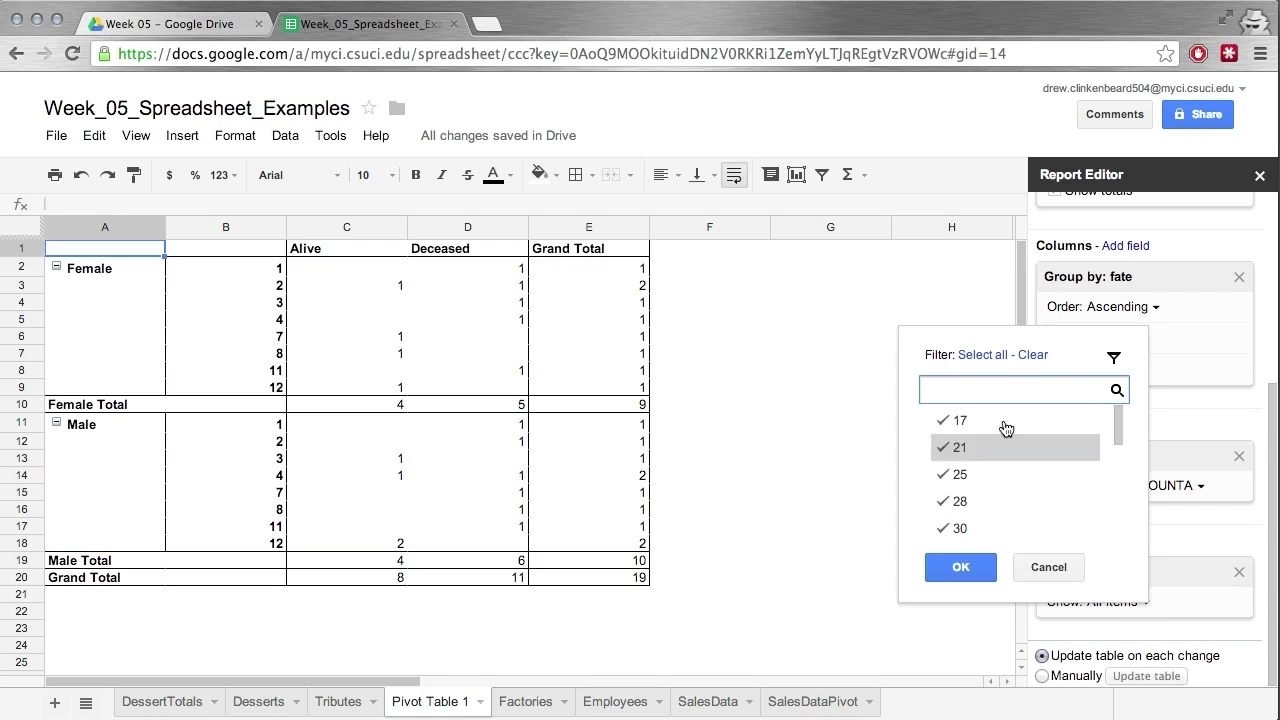
pyautogui.click(955, 422)
pyautogui.click(951, 476)
pyautogui.click(960, 567)
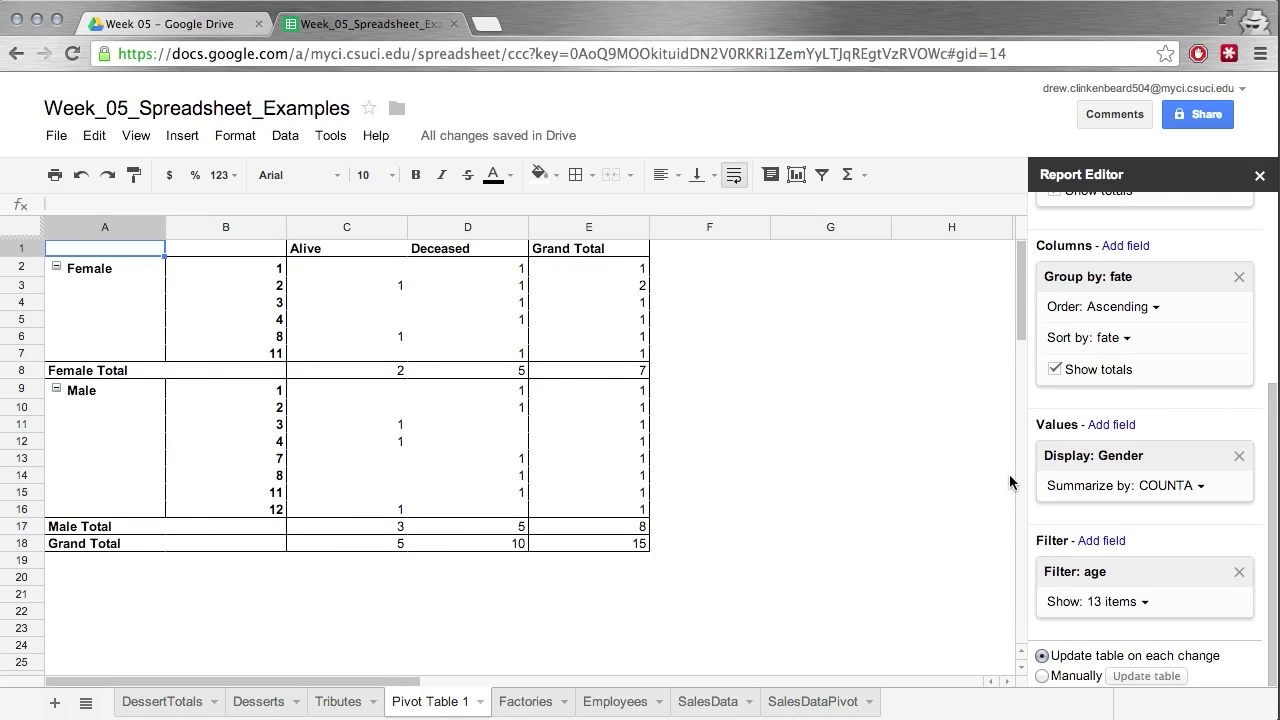
pyautogui.scroll(2, 1140, 420)
pyautogui.click(1239, 452)
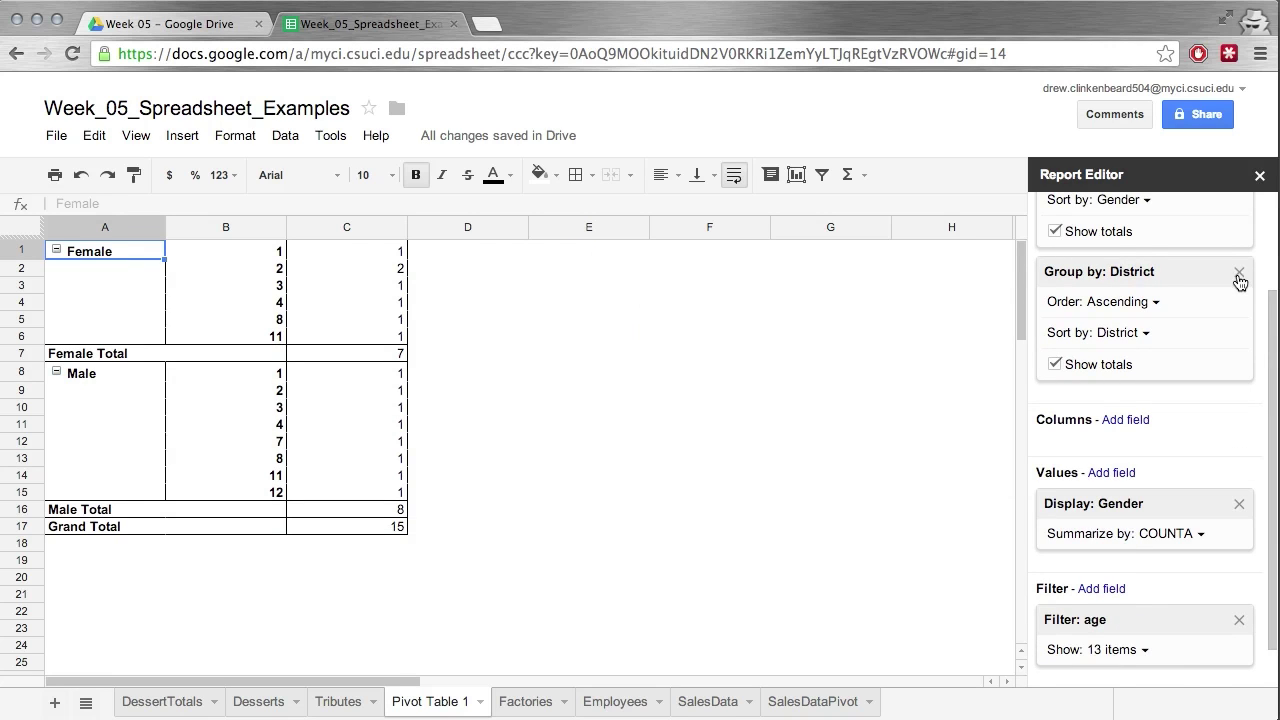
# Step: Remove the District rows, Gender values, age filter and Gender rows from the pivot
pyautogui.click(1239, 272)
pyautogui.click(1237, 455)
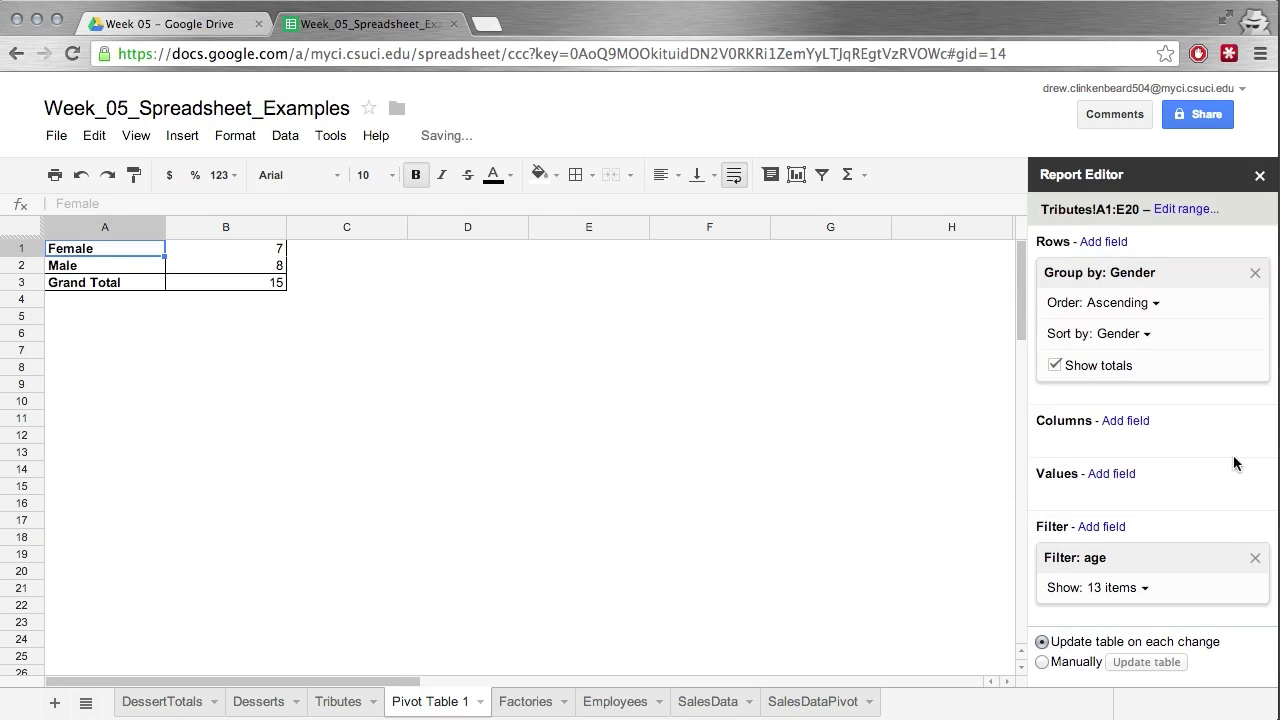
pyautogui.click(1254, 561)
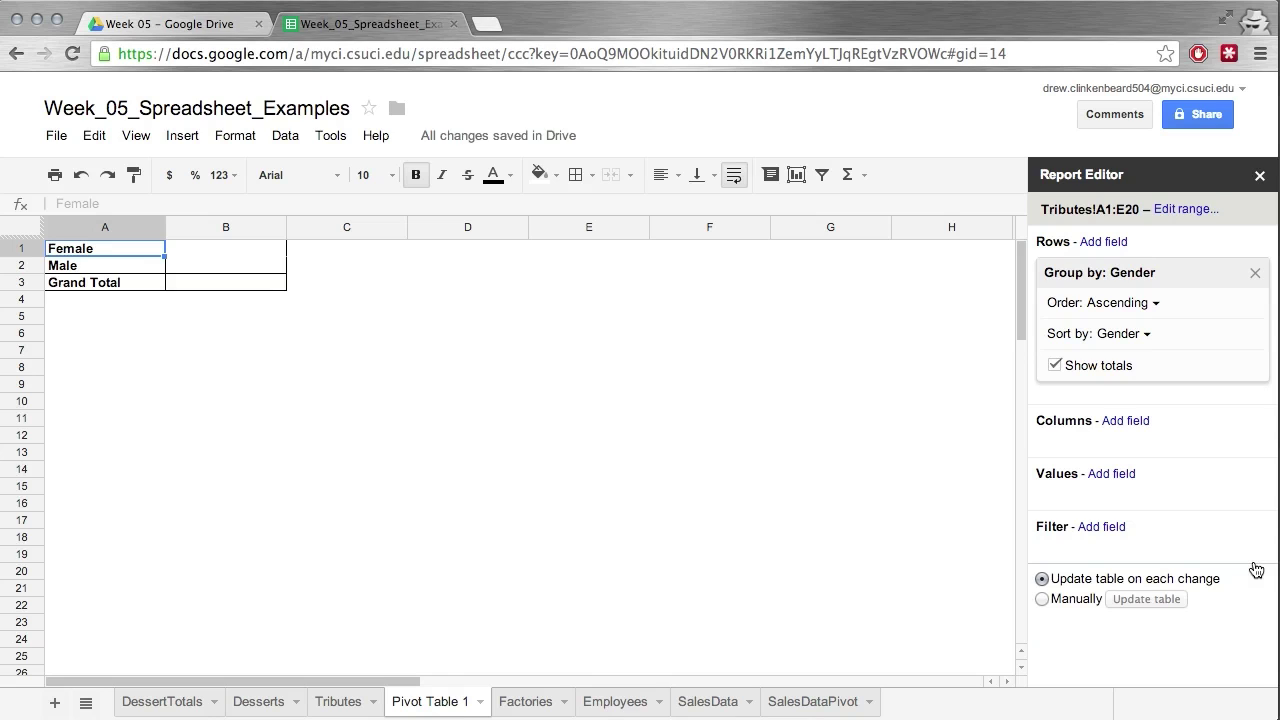
pyautogui.click(1257, 275)
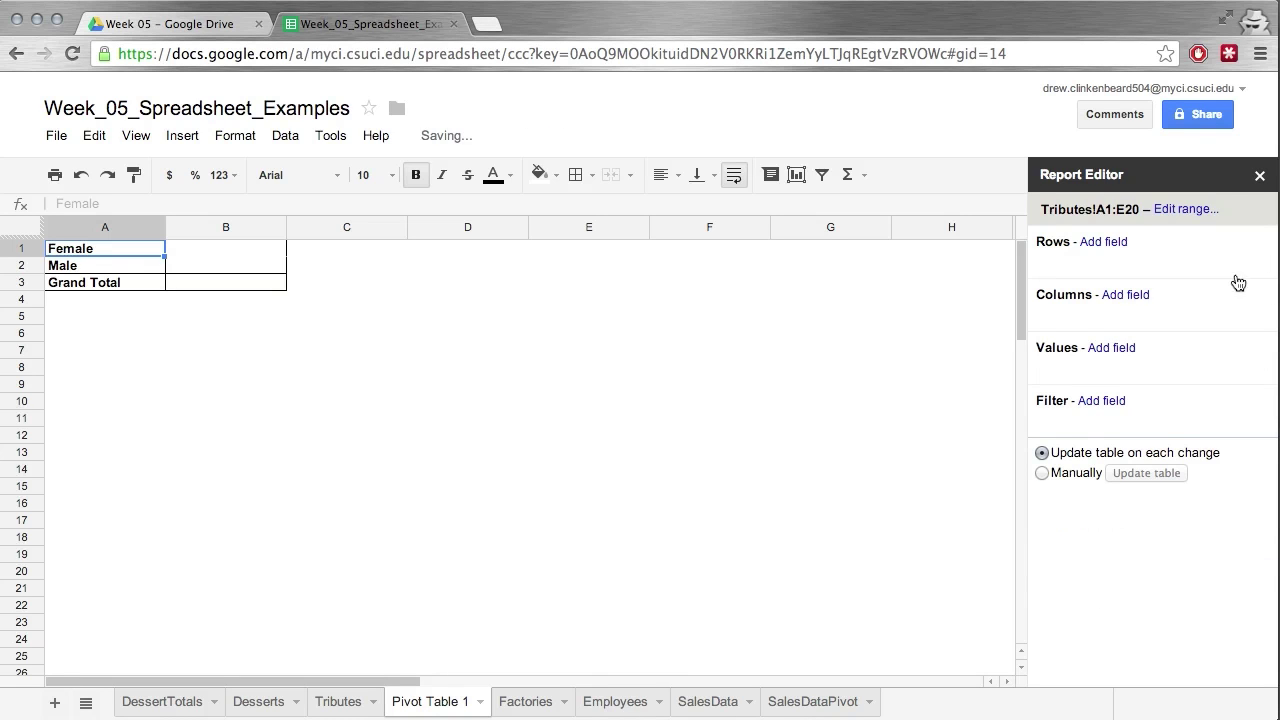
# Step: Go to the Tributes sheet and select the data A1:E20
pyautogui.click(338, 703)
pyautogui.click(706, 401)
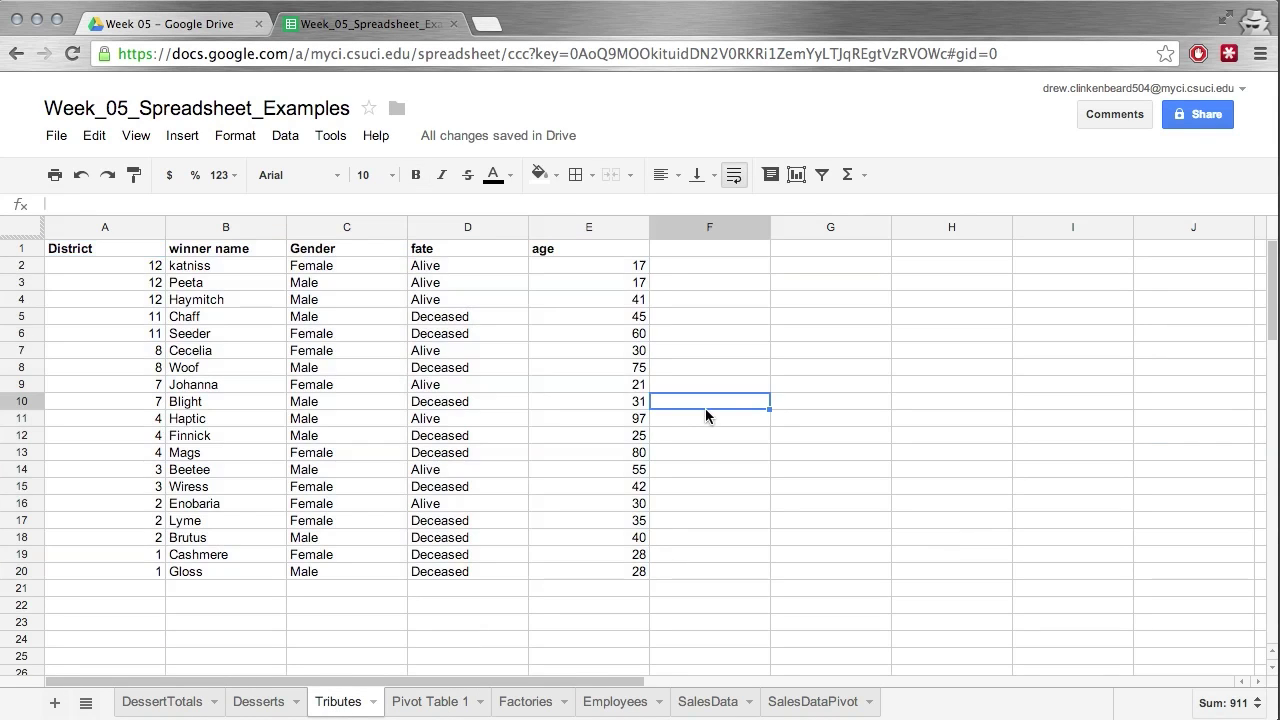
pyautogui.moveTo(78, 250); pyautogui.dragTo(605, 576)
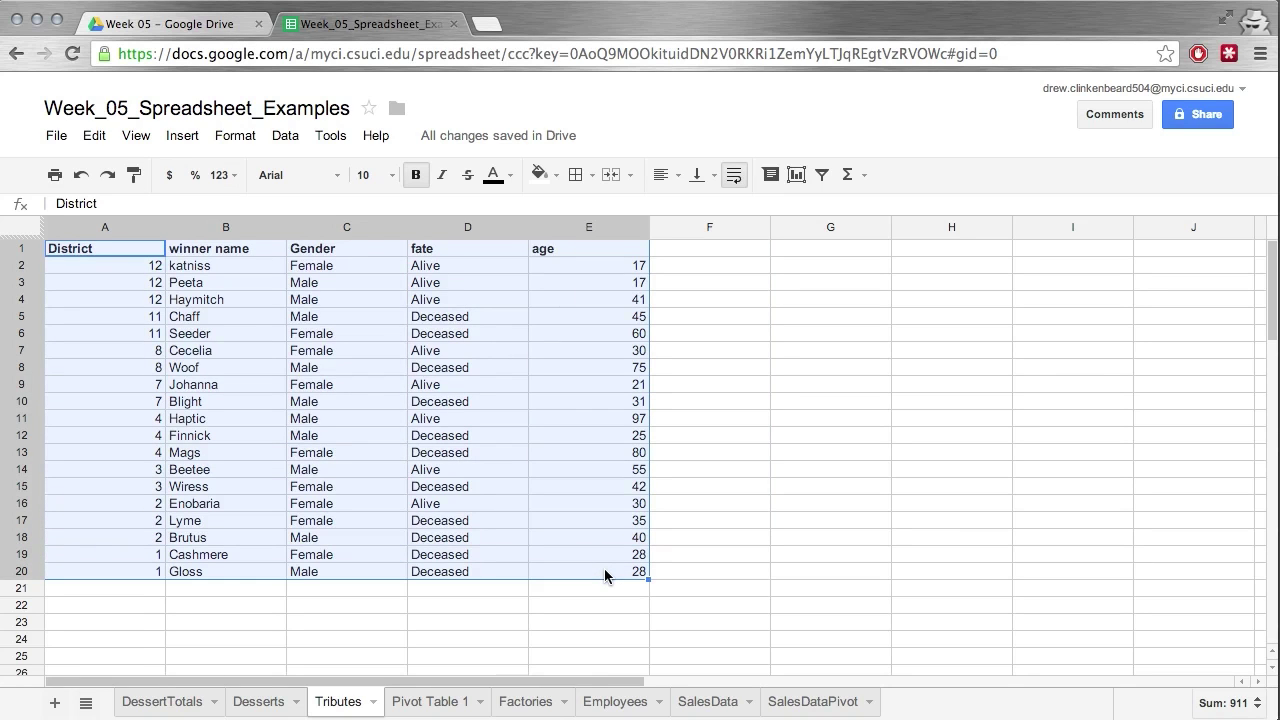
# Step: Reselect Tributes E20 to A1 and create a pivot table report from it
pyautogui.click(610, 622)
pyautogui.click(602, 571)
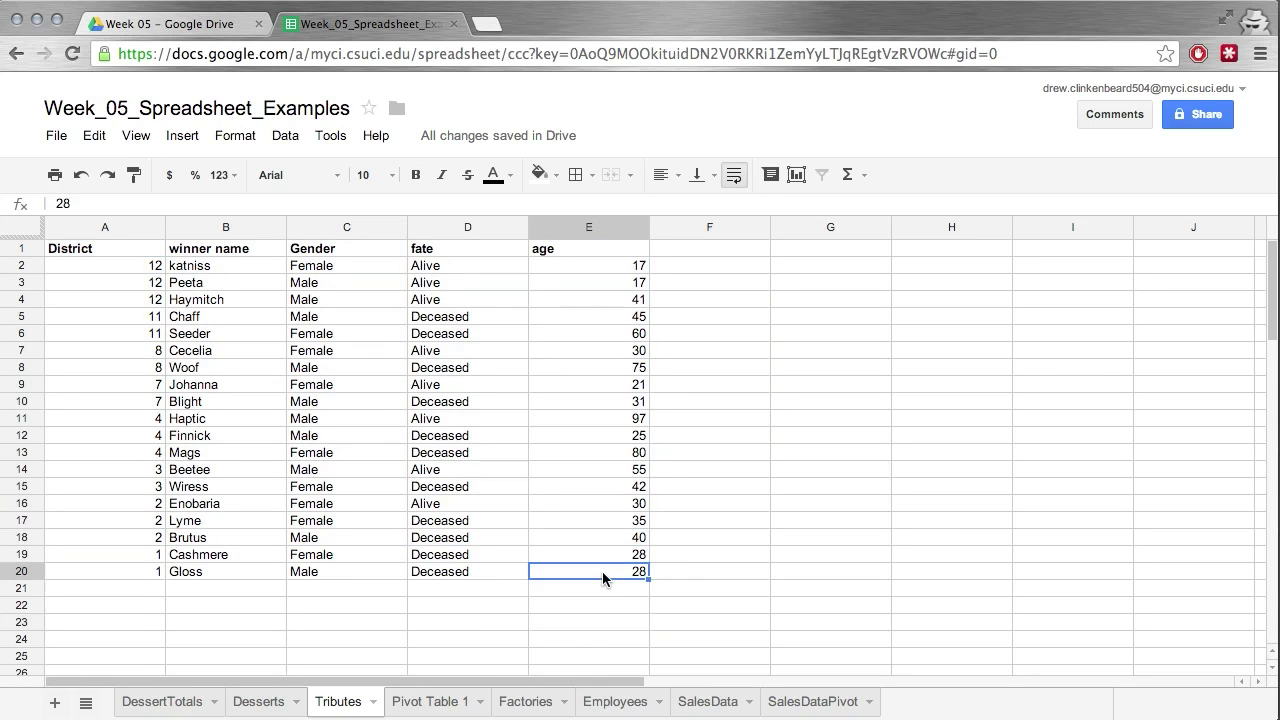
pyautogui.keyDown('shift'); pyautogui.click(78, 251); pyautogui.keyUp('shift')
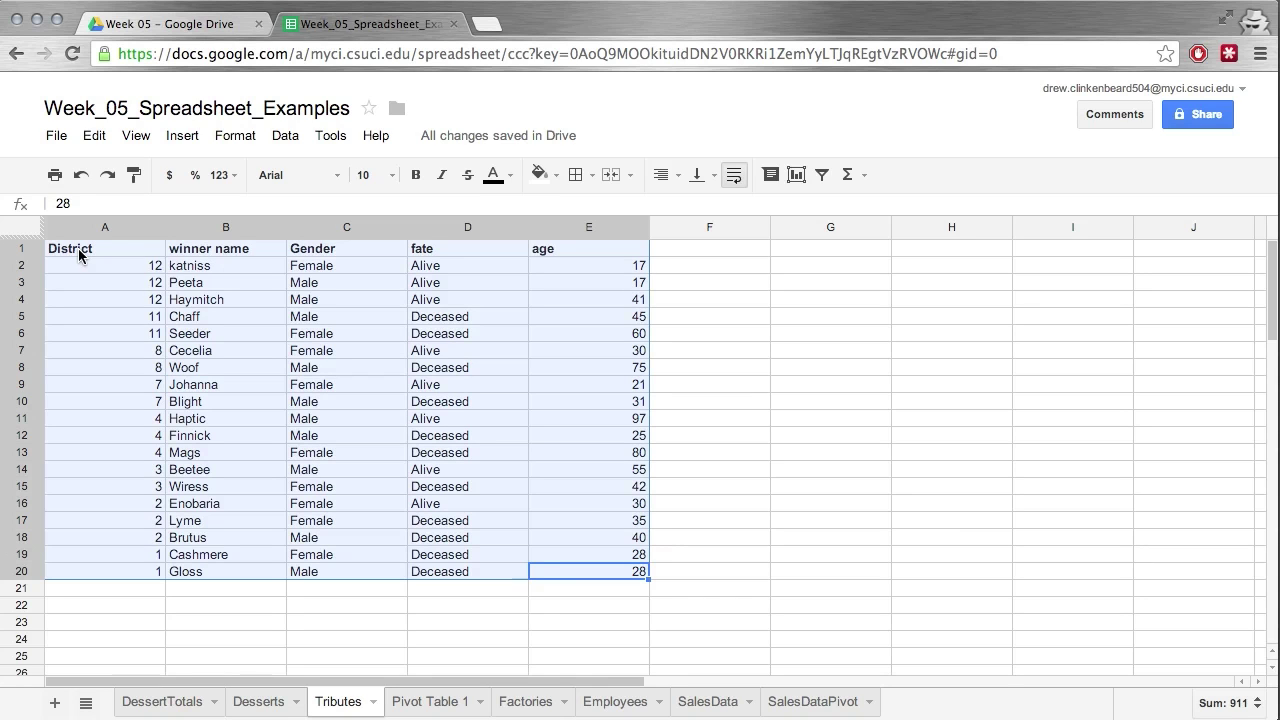
pyautogui.click(290, 139)
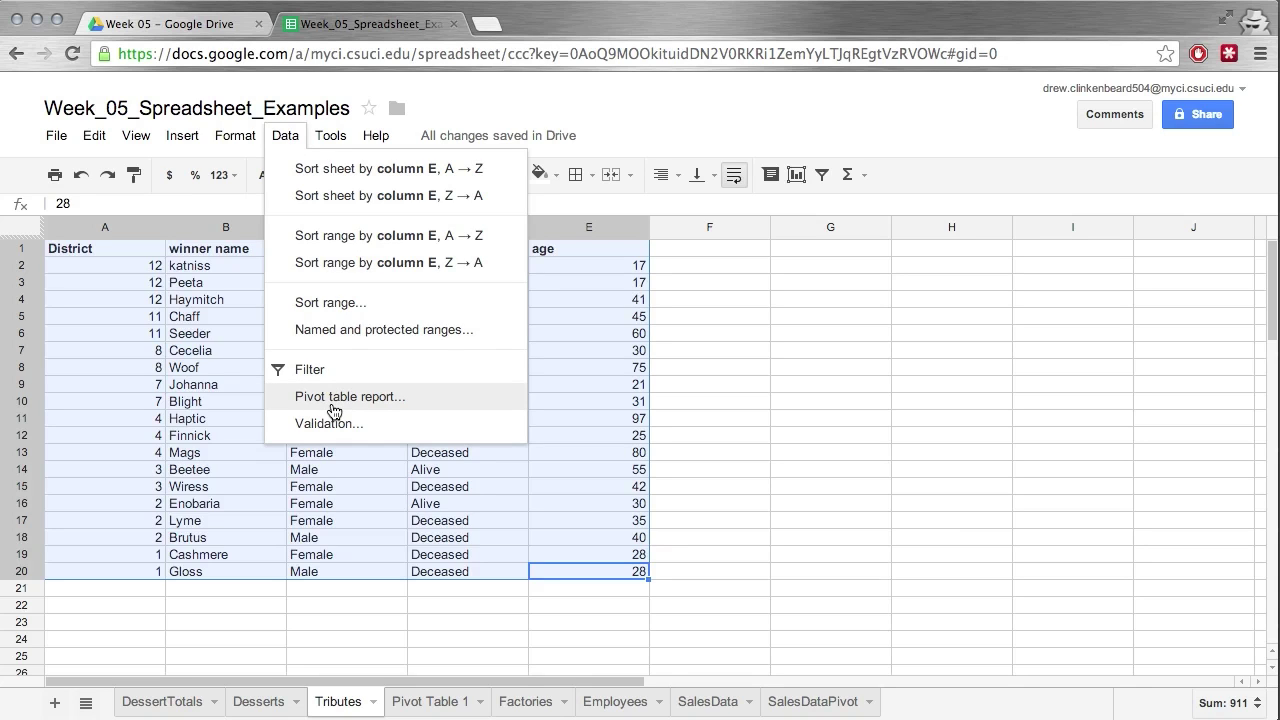
pyautogui.click(420, 703)
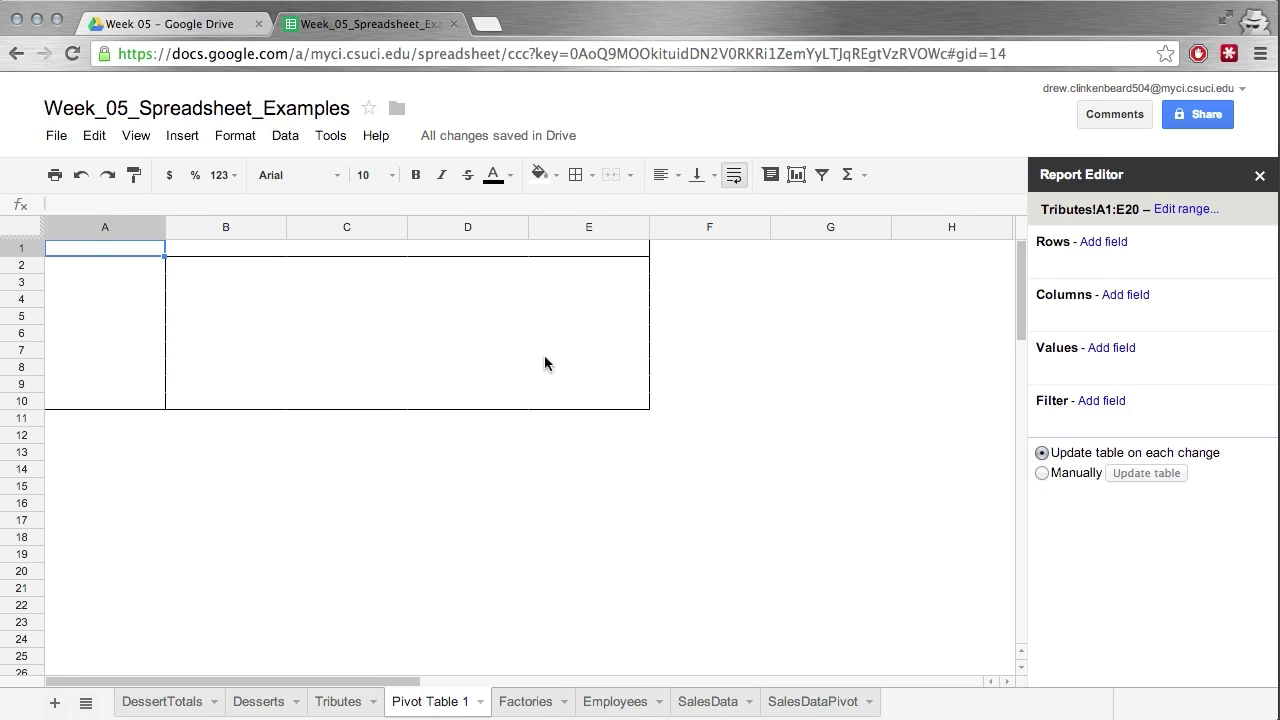
# Step: Group pivot rows by District in ascending order, sorted by District
pyautogui.click(1104, 244)
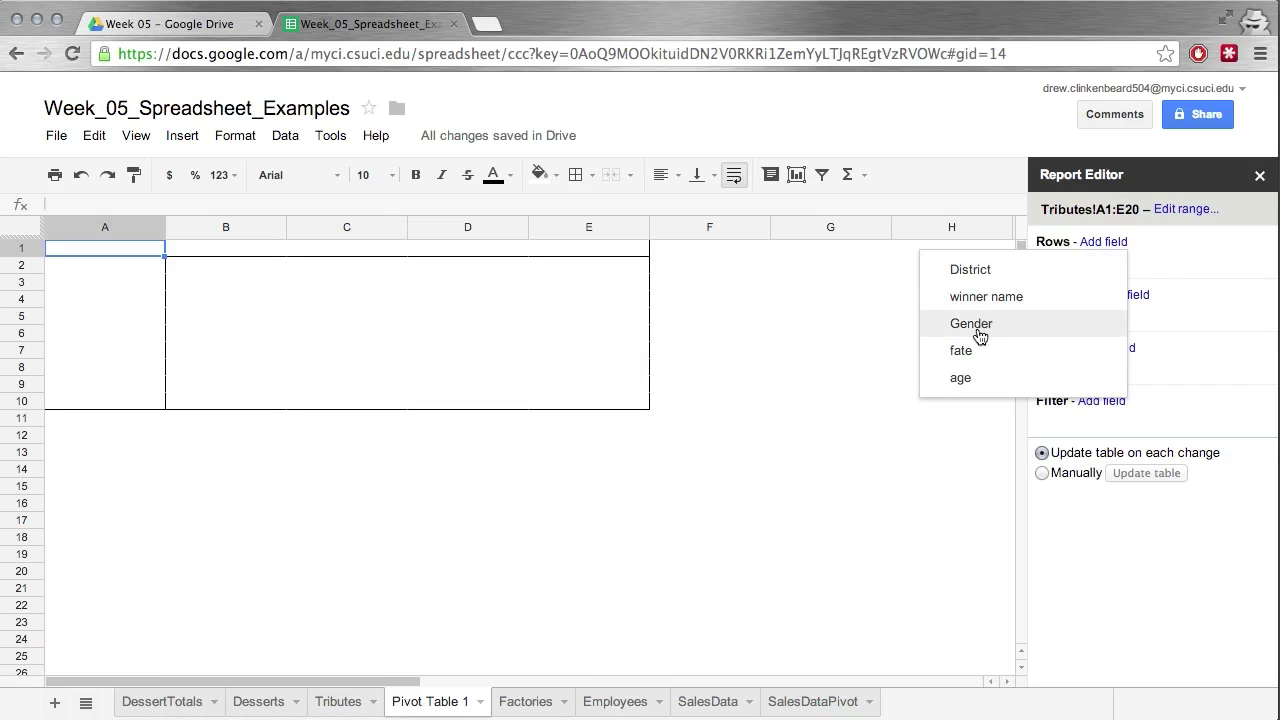
pyautogui.click(978, 270)
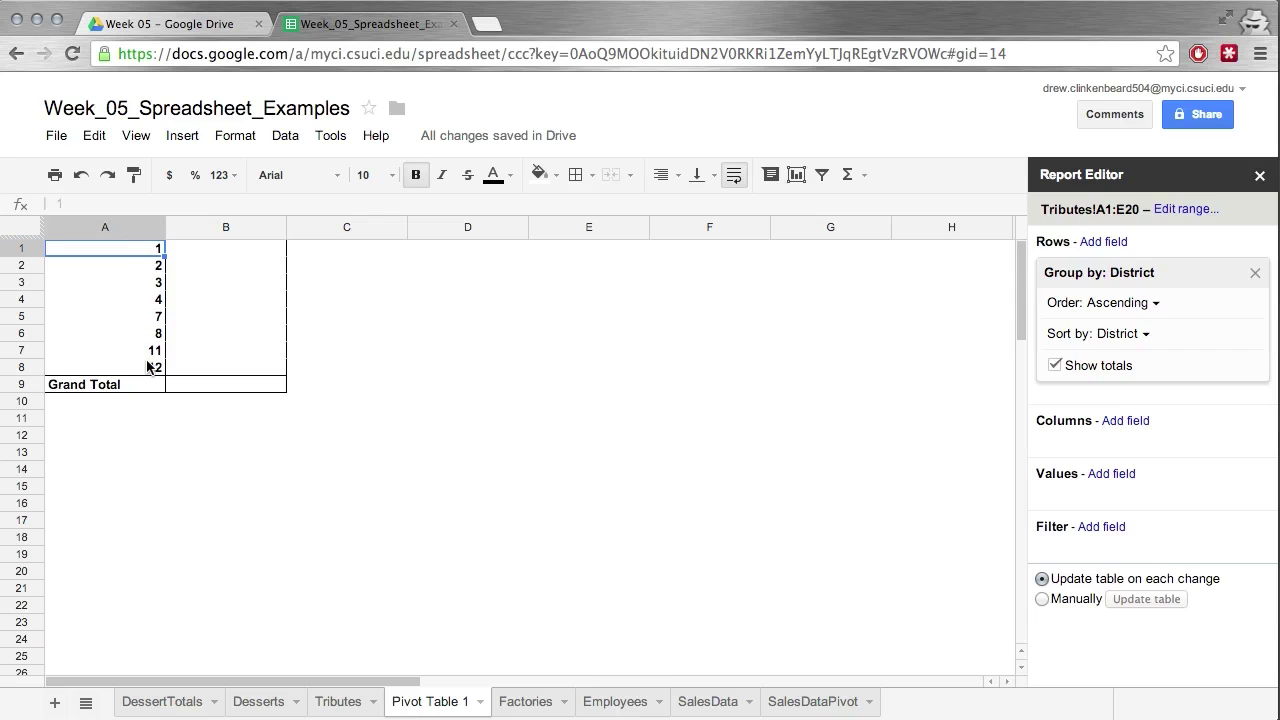
pyautogui.click(1153, 305)
pyautogui.click(1064, 361)
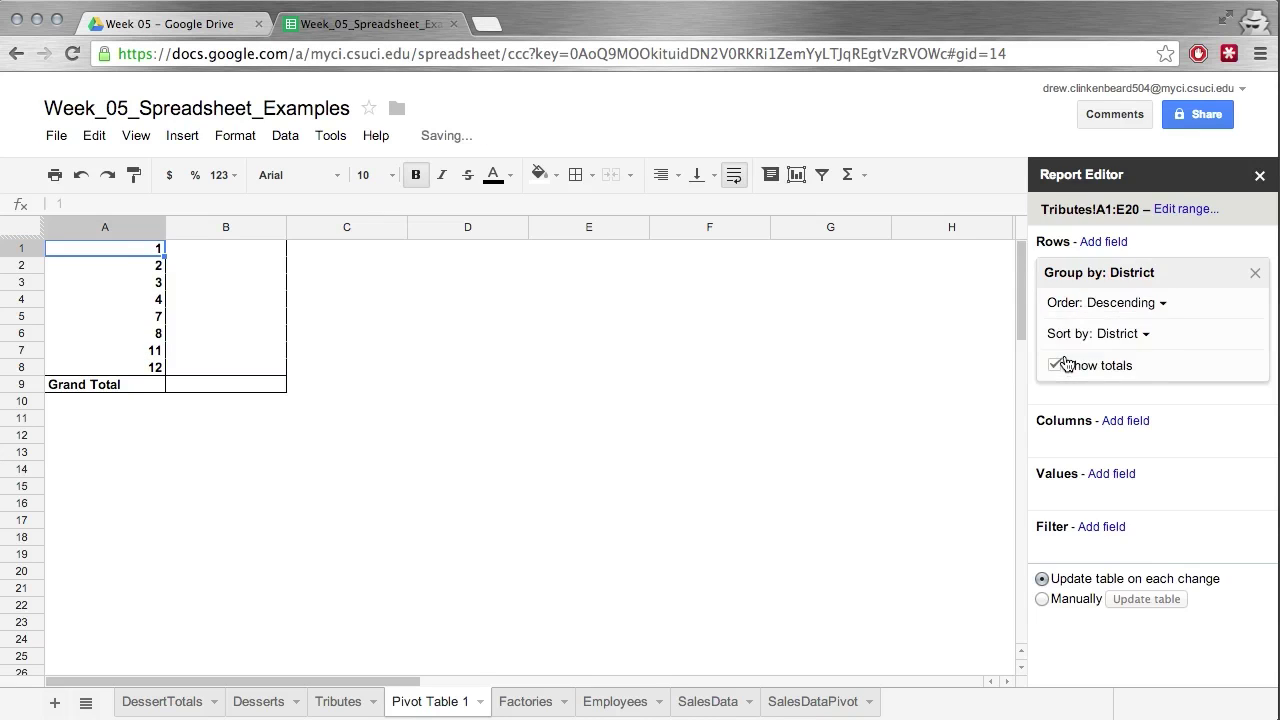
pyautogui.click(1160, 306)
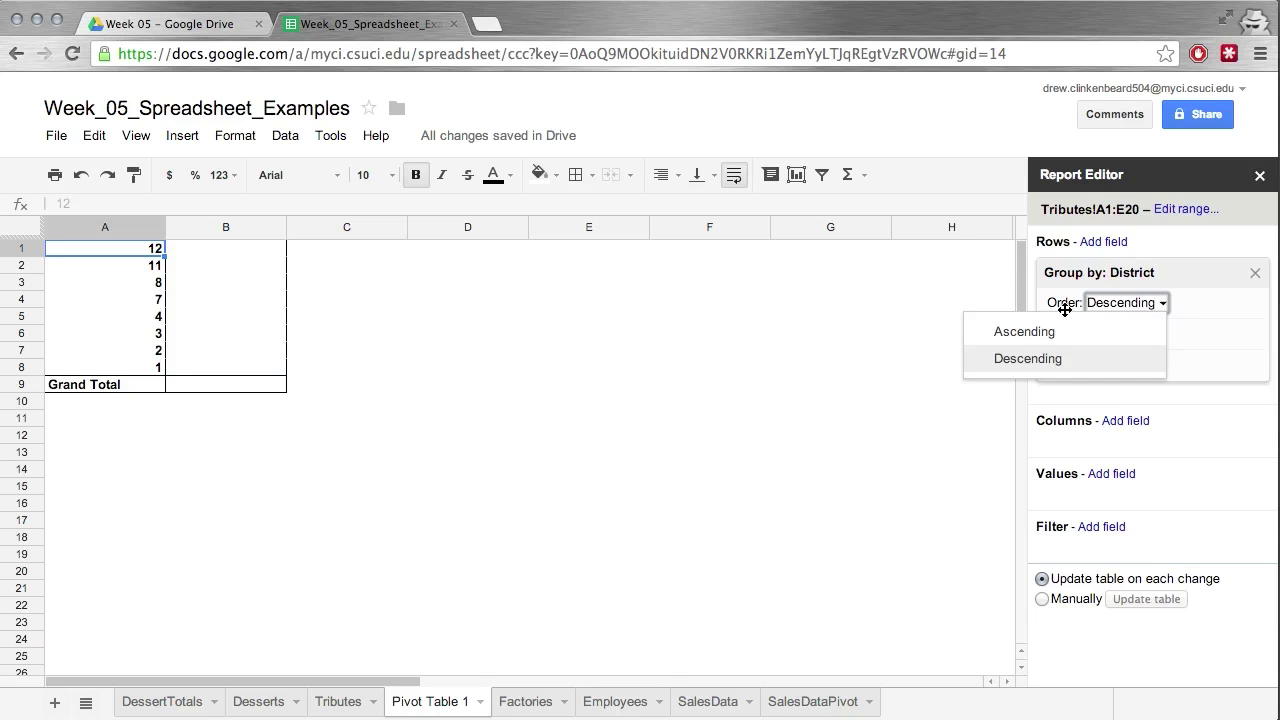
pyautogui.click(1056, 330)
pyautogui.click(1122, 338)
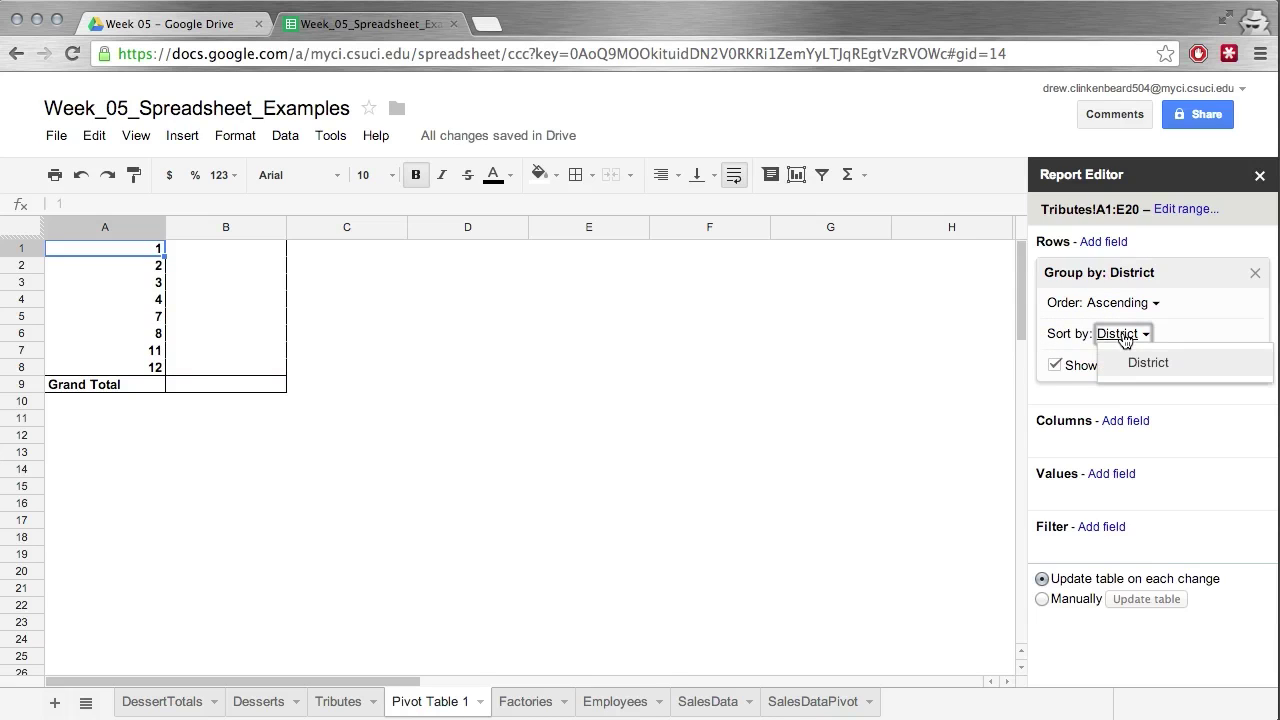
pyautogui.click(1179, 326)
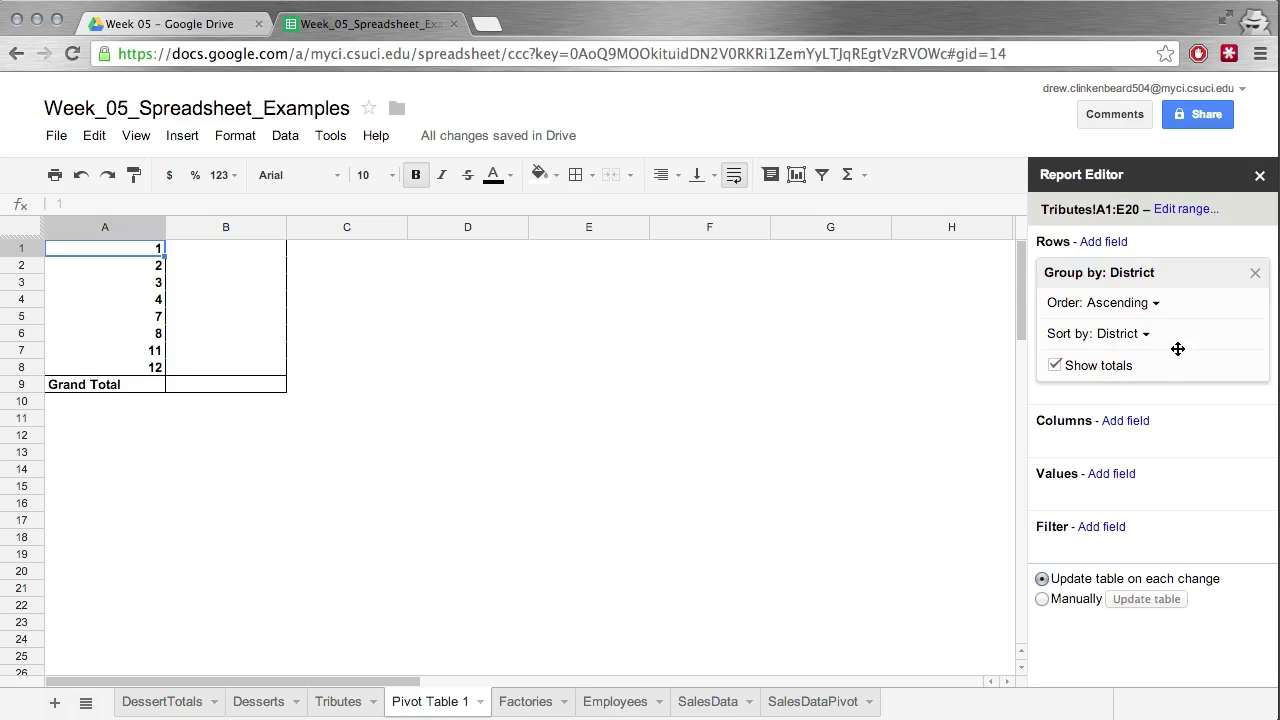
# Step: Toggle the Grand Total row off and on twice, leaving it shown
pyautogui.click(1058, 368)
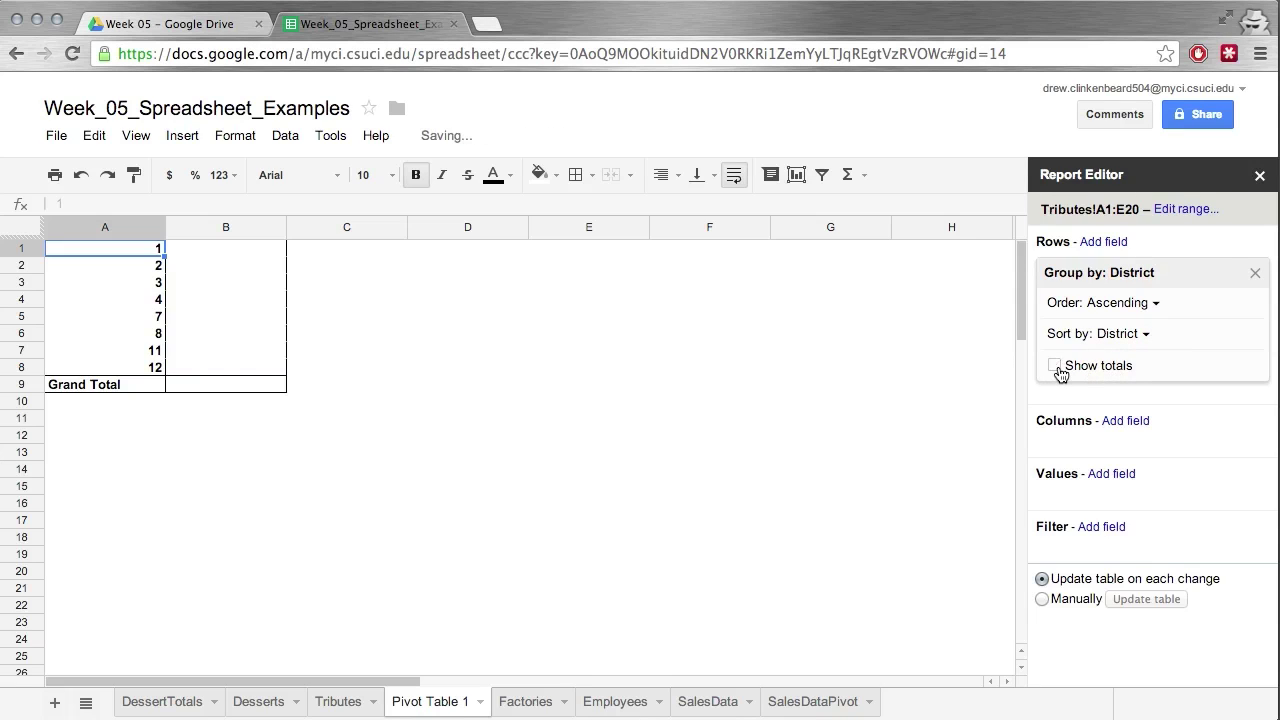
pyautogui.click(1057, 367)
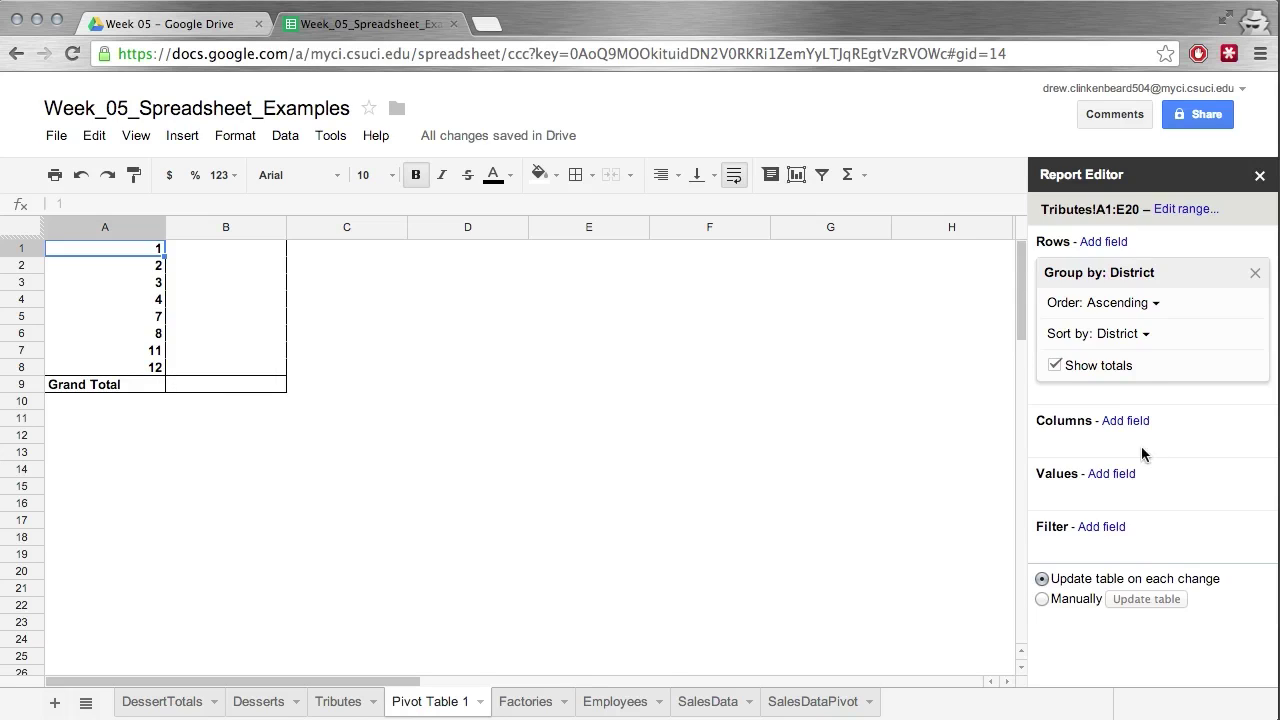
pyautogui.click(1057, 366)
pyautogui.click(1057, 366)
# Step: Add Gender to the pivot values, switch its summary from COUNT to COUNTA, then remove it again
pyautogui.click(1122, 476)
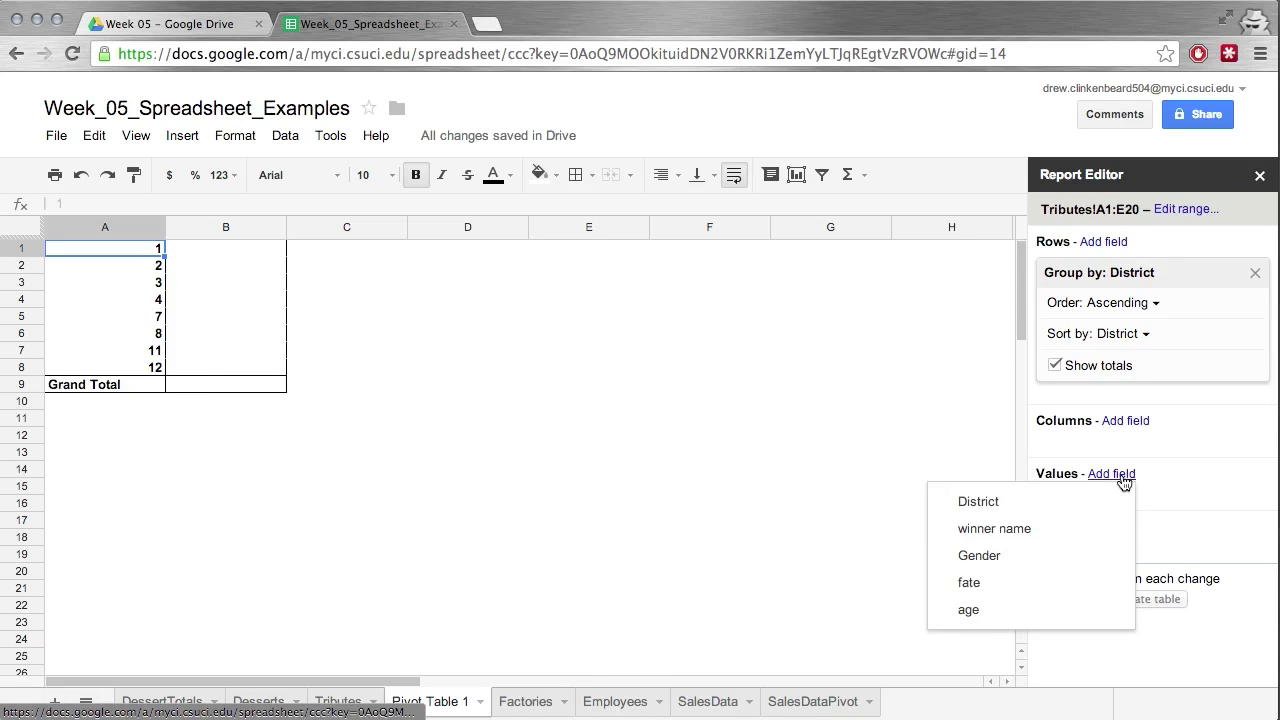
pyautogui.click(979, 556)
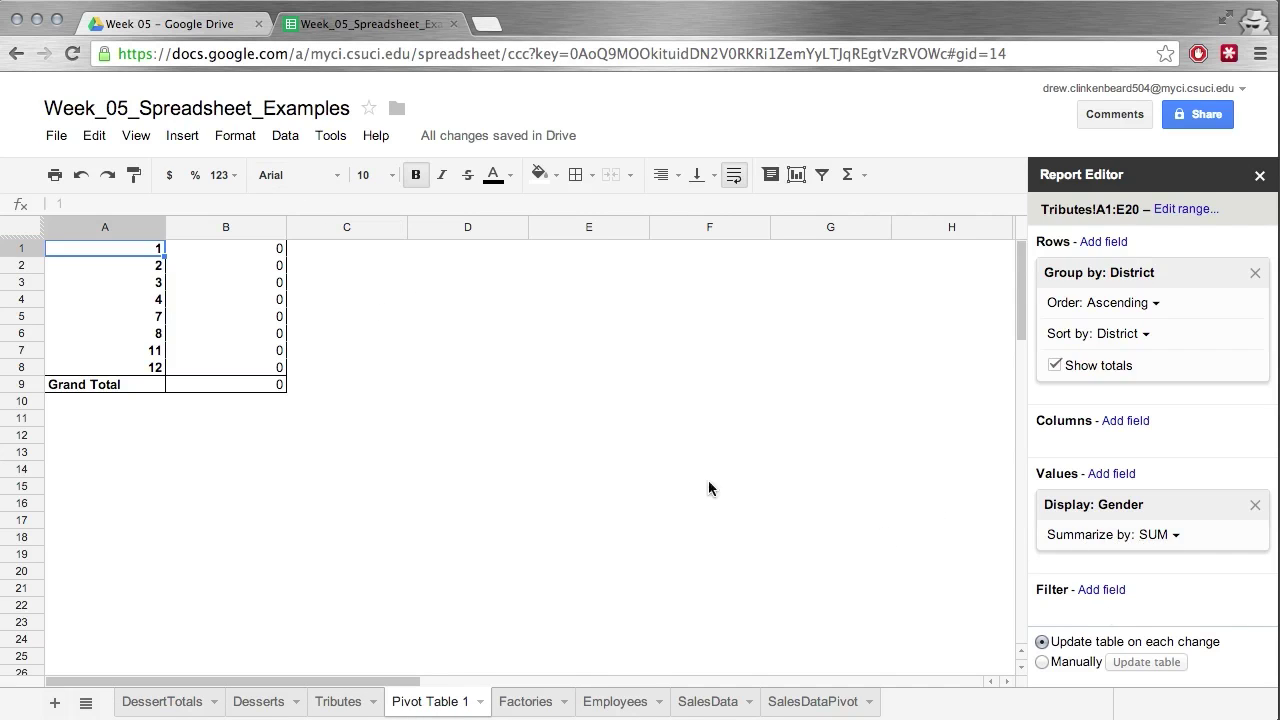
pyautogui.click(1176, 536)
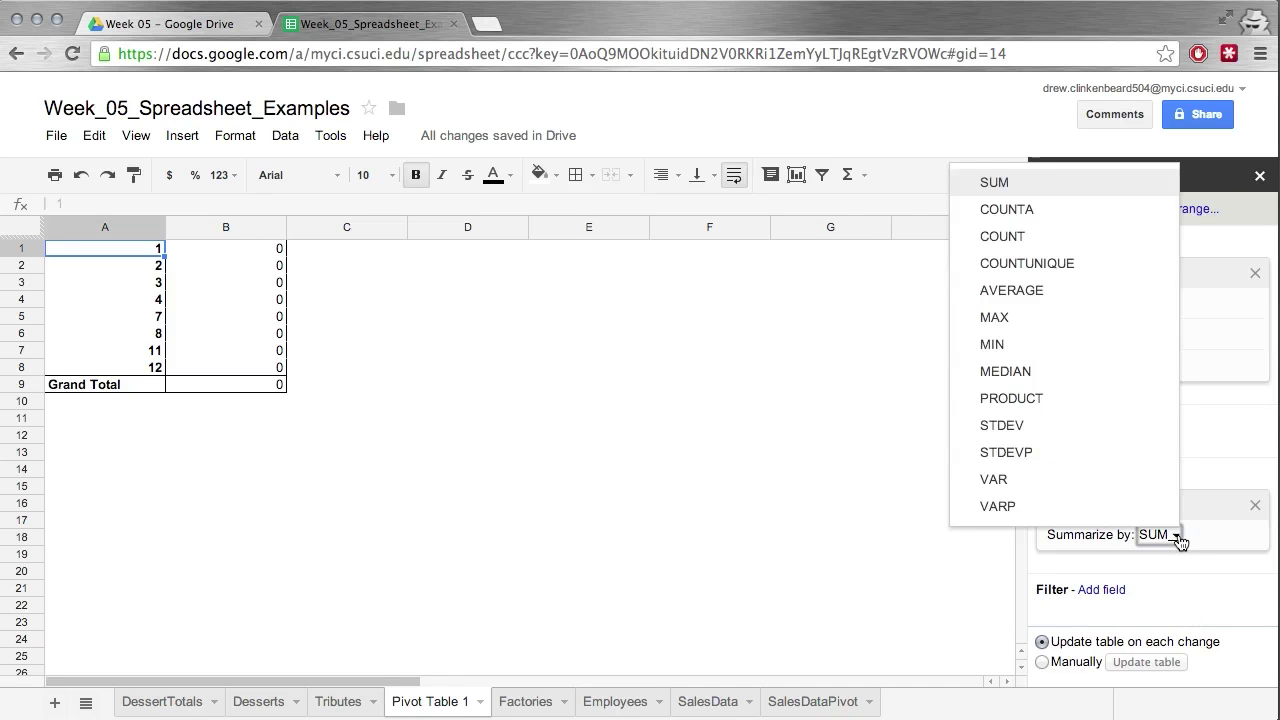
pyautogui.click(1022, 245)
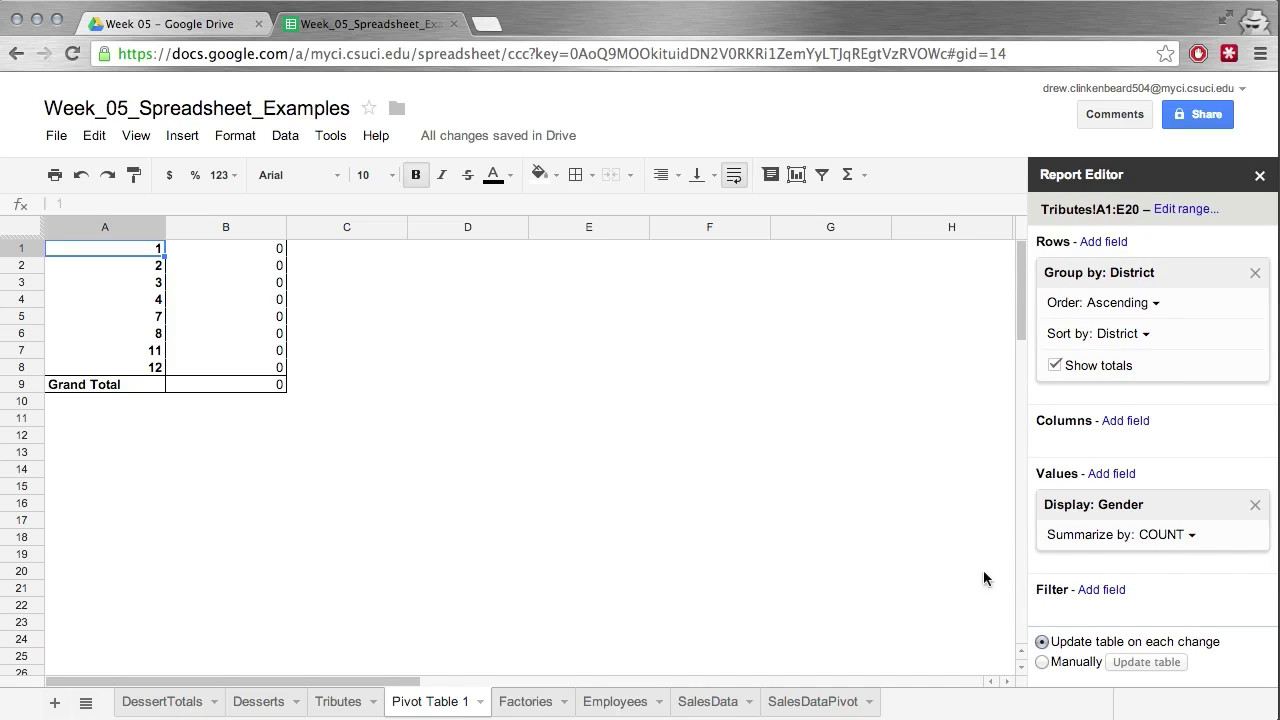
pyautogui.click(1191, 535)
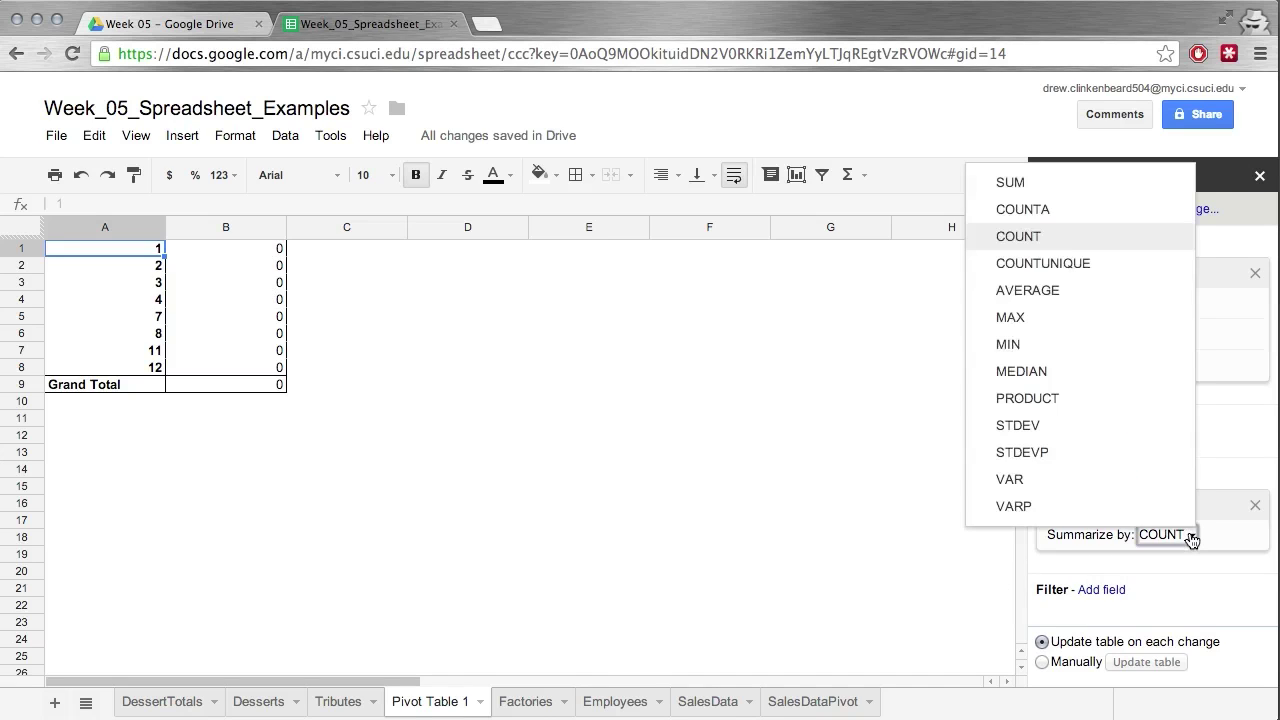
pyautogui.click(1029, 211)
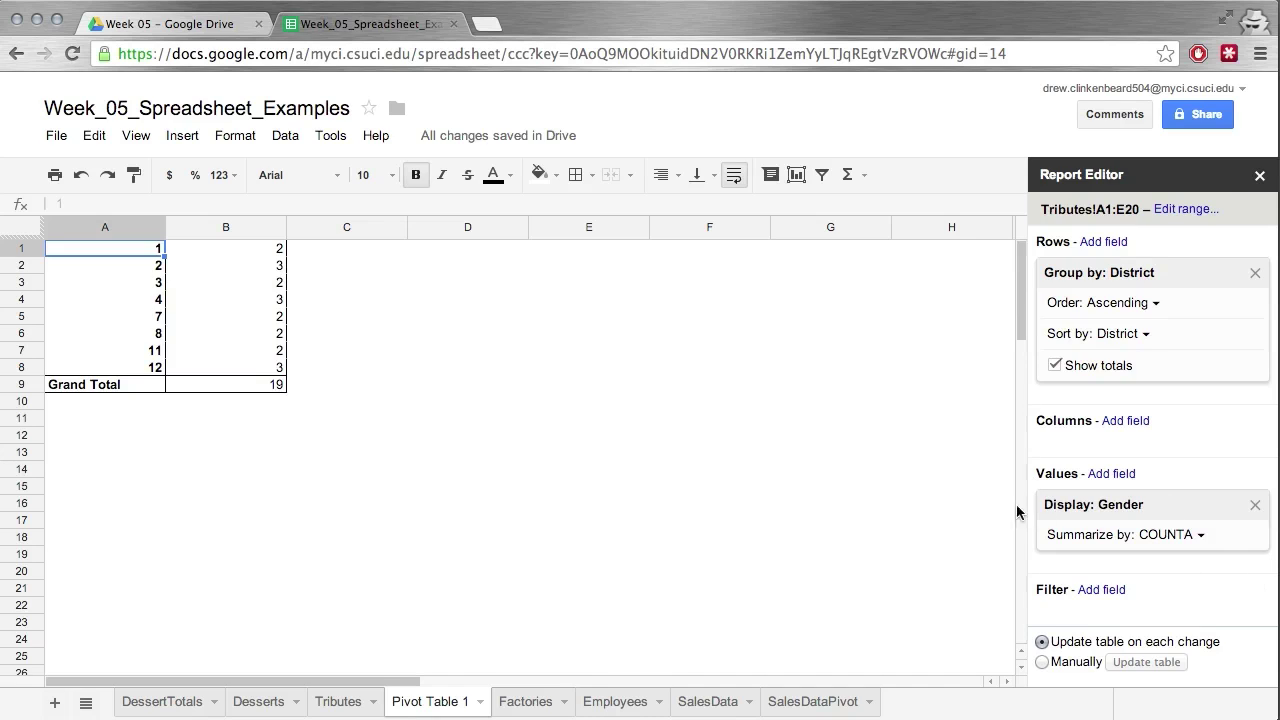
pyautogui.click(1255, 505)
# Step: Try winner name in the pivot values counted with COUNTA, then remove it
pyautogui.click(1111, 474)
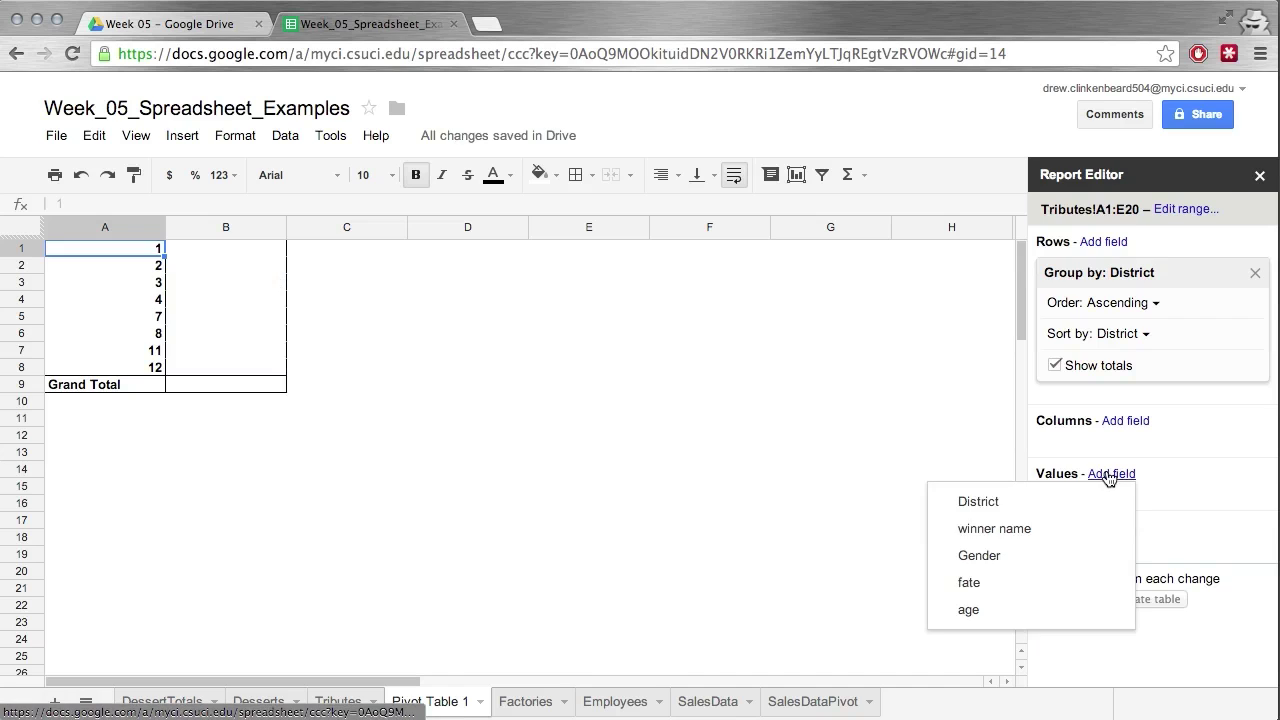
pyautogui.click(978, 530)
pyautogui.click(1158, 534)
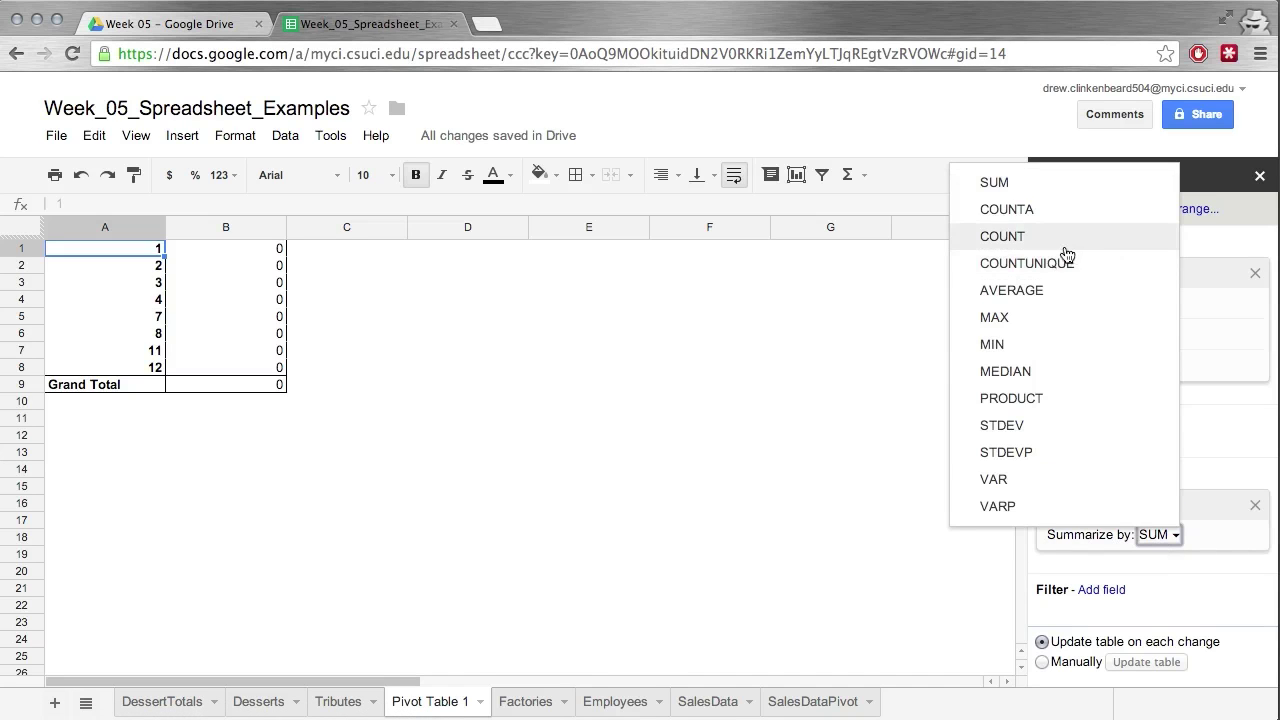
pyautogui.click(1048, 212)
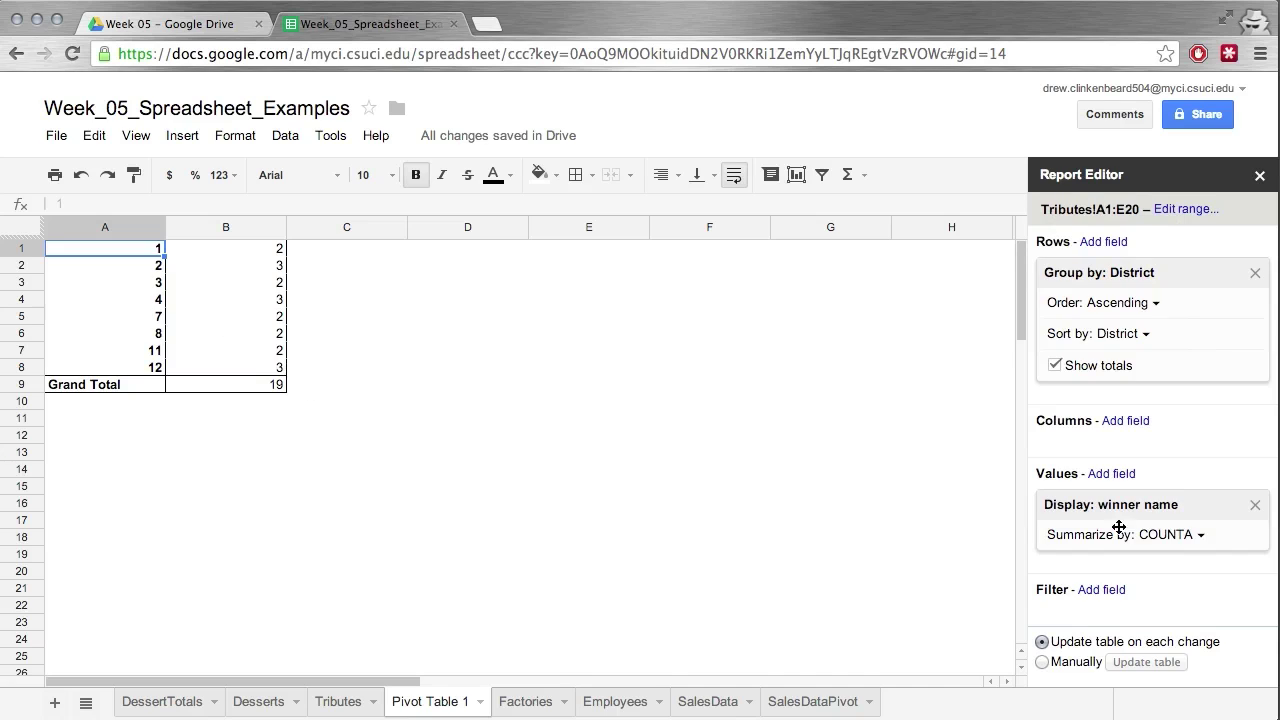
pyautogui.click(1255, 505)
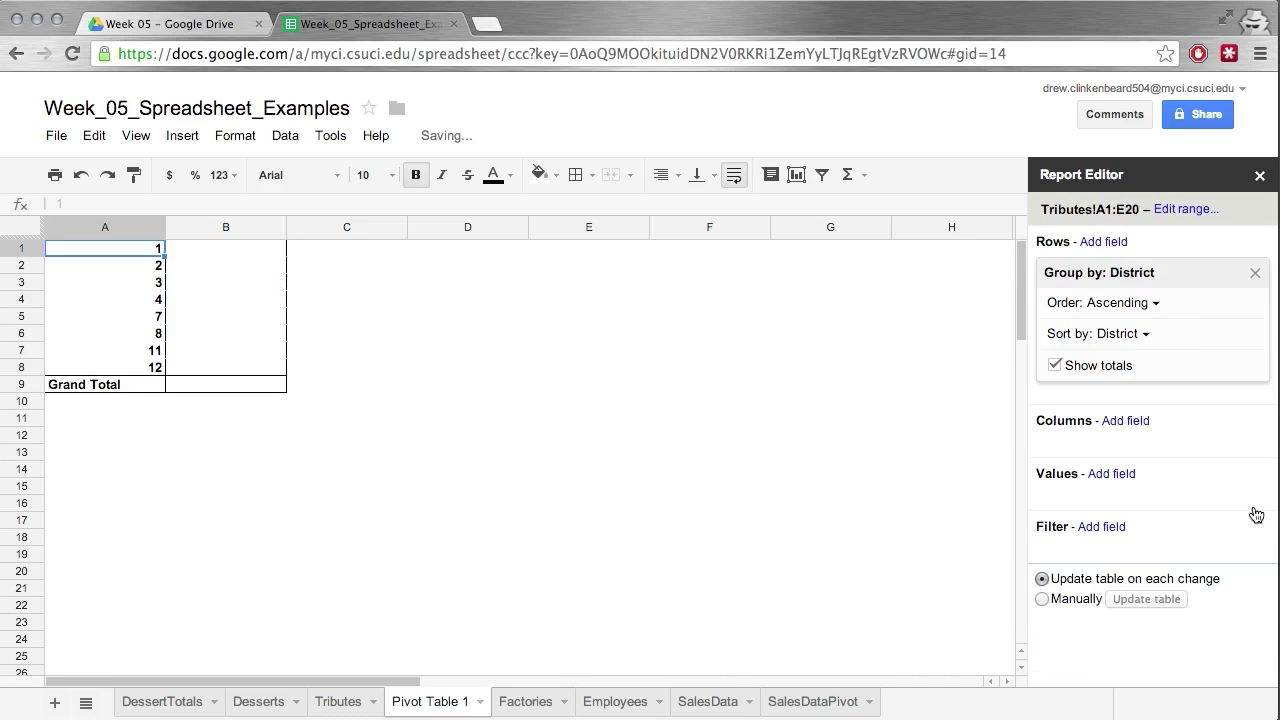
# Step: Add Gender to the pivot values summarized by COUNTA instead of SUM, giving 19 overall
pyautogui.click(1121, 478)
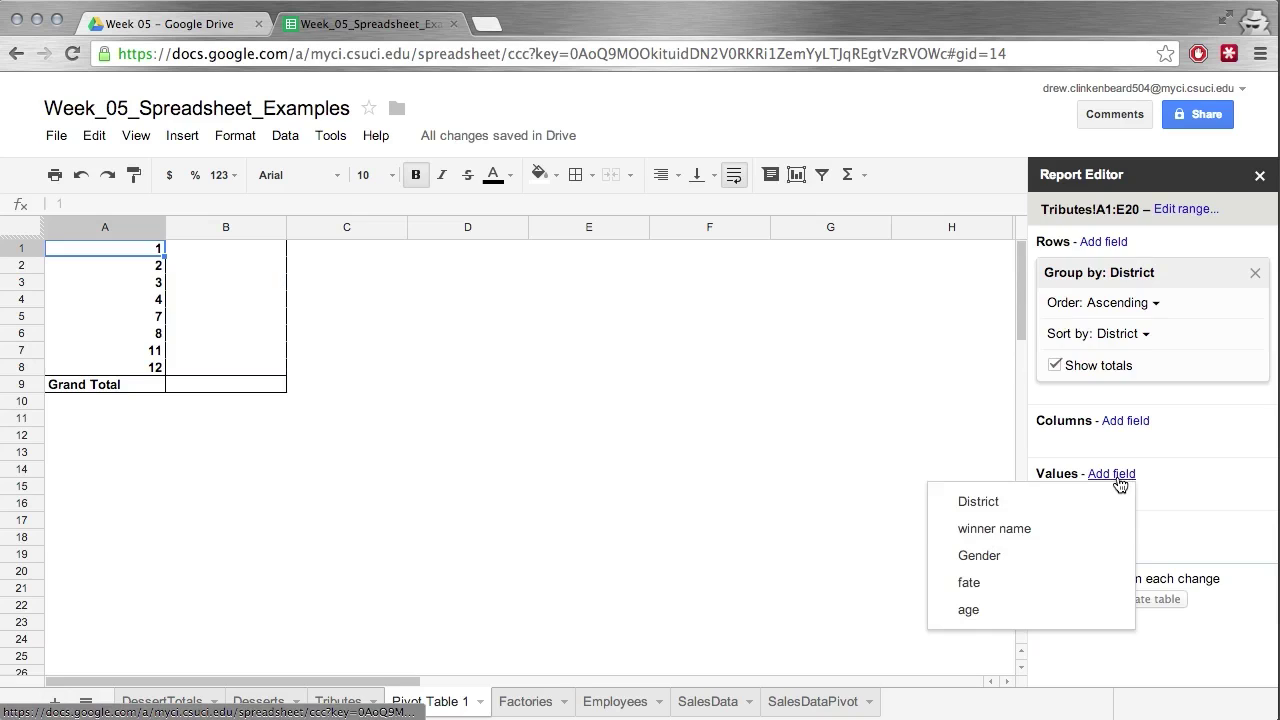
pyautogui.click(982, 553)
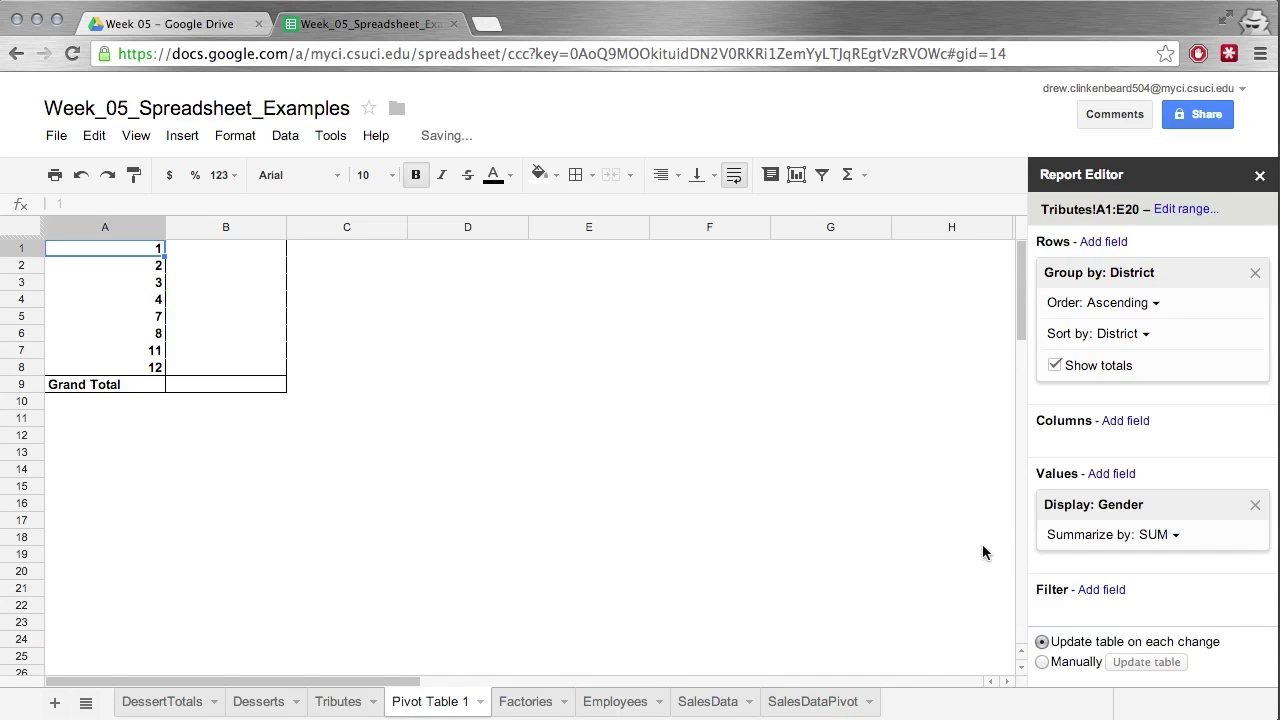
pyautogui.click(1160, 536)
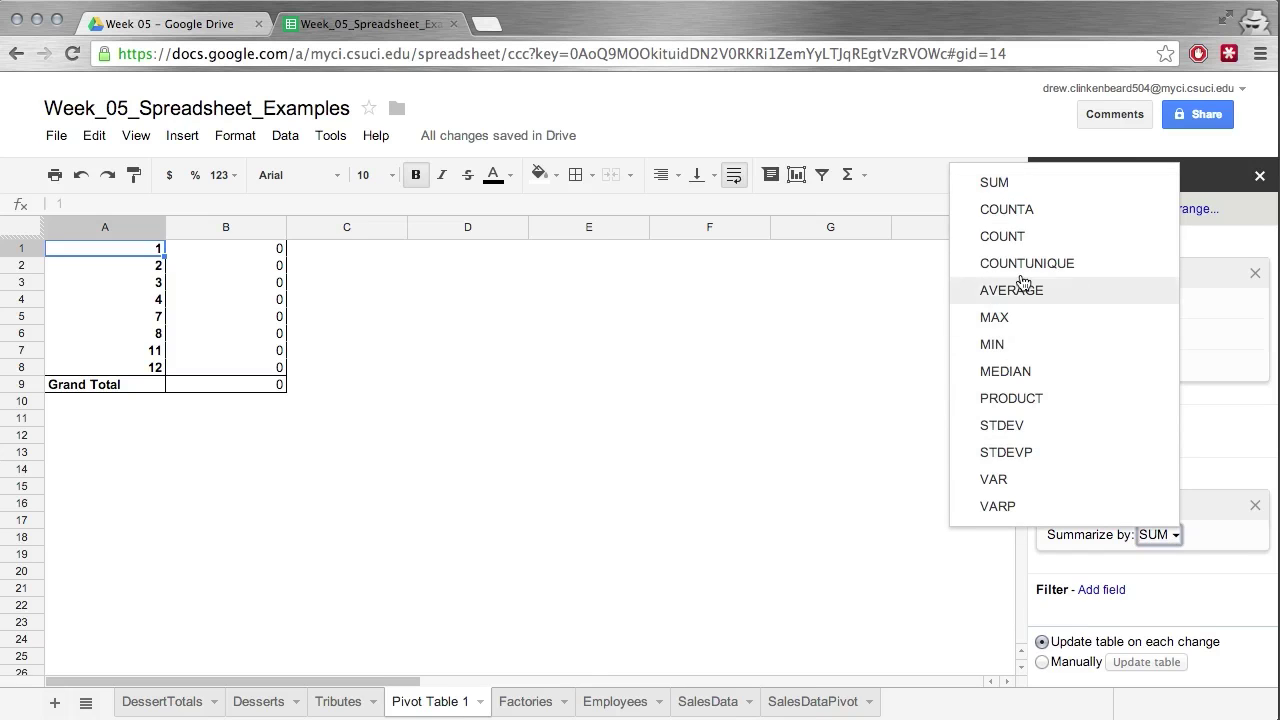
pyautogui.click(1020, 210)
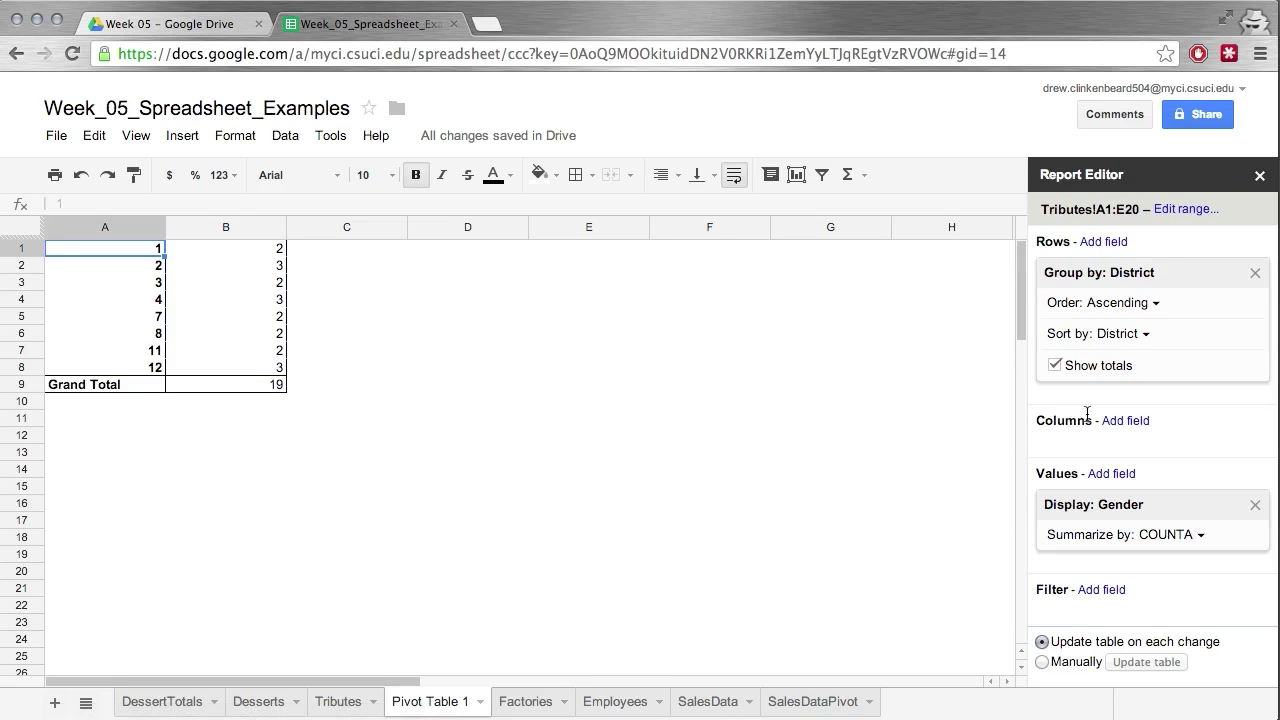
pyautogui.click(1137, 425)
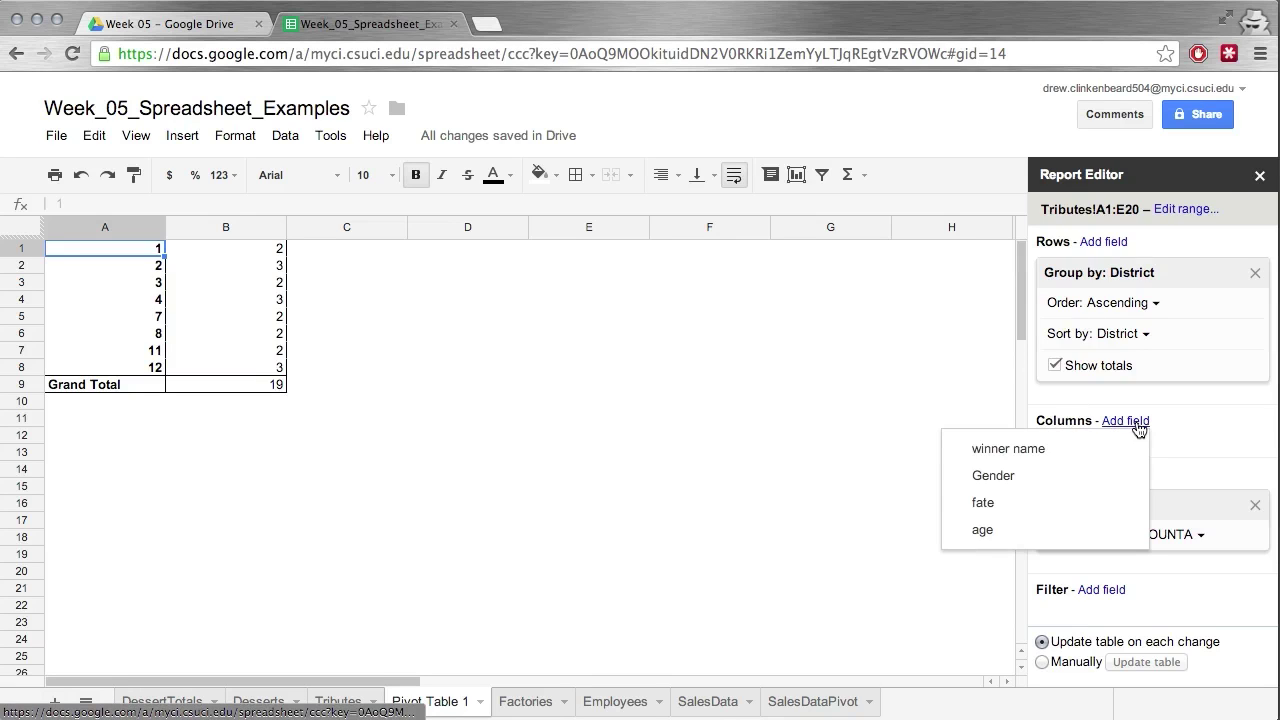
# Step: Split the district counts into Female and Male columns, toggling row and column grand totals off and on
pyautogui.click(1008, 482)
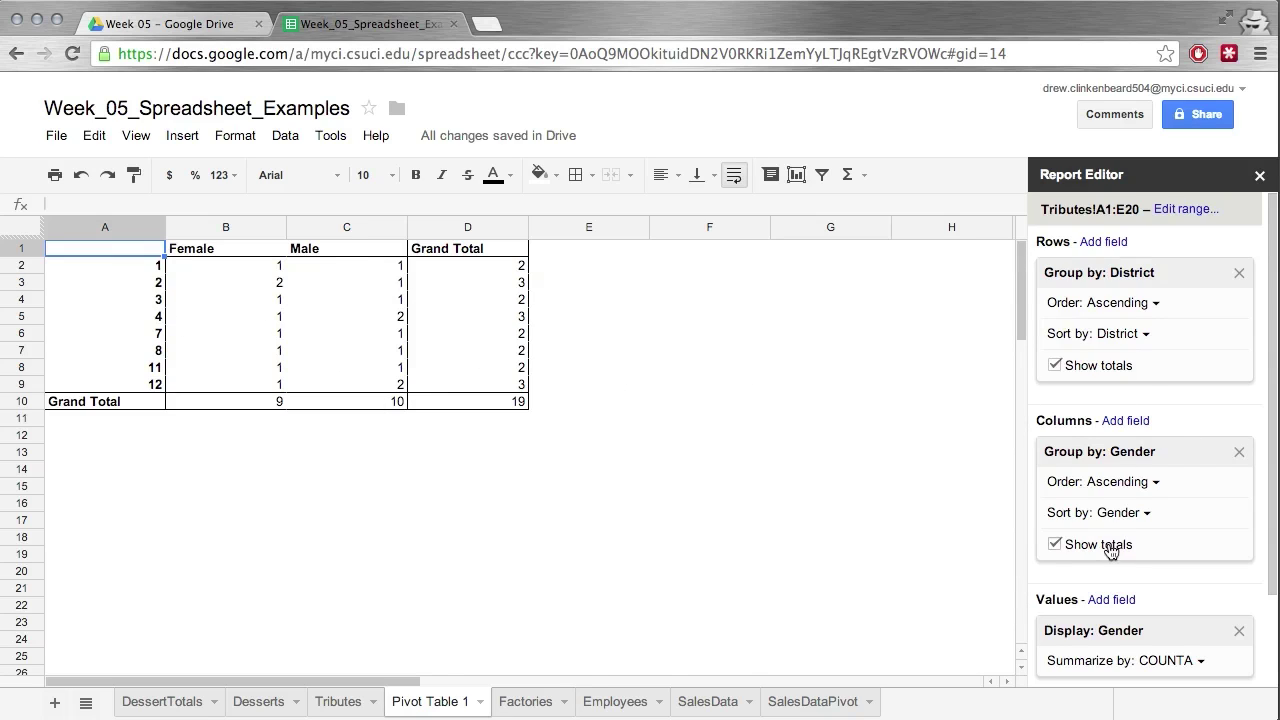
pyautogui.click(1062, 366)
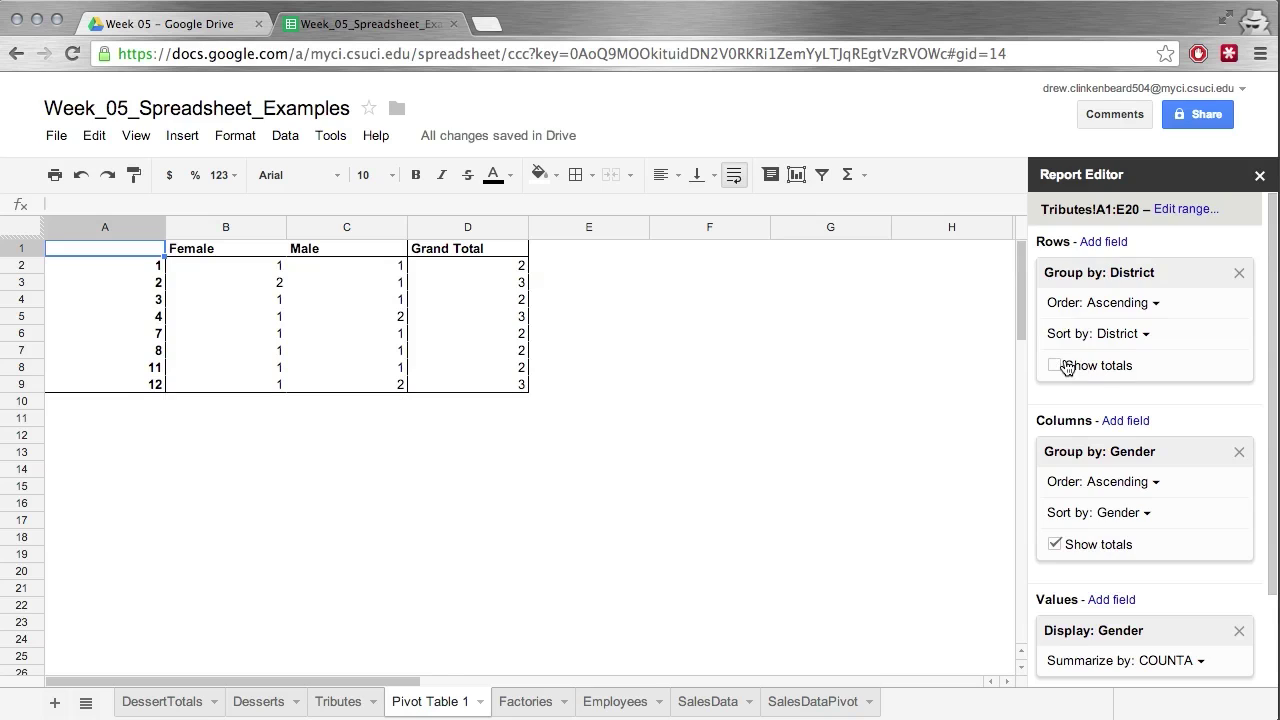
pyautogui.click(1064, 367)
pyautogui.click(1056, 545)
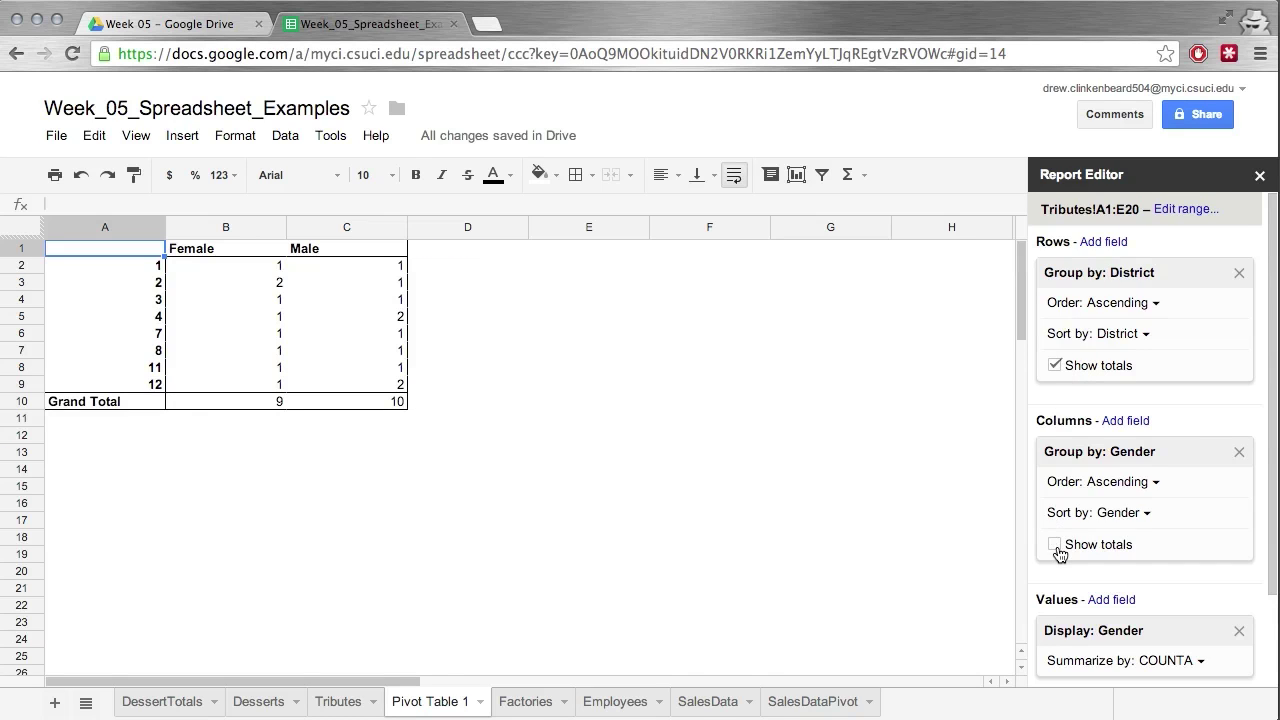
pyautogui.click(1056, 546)
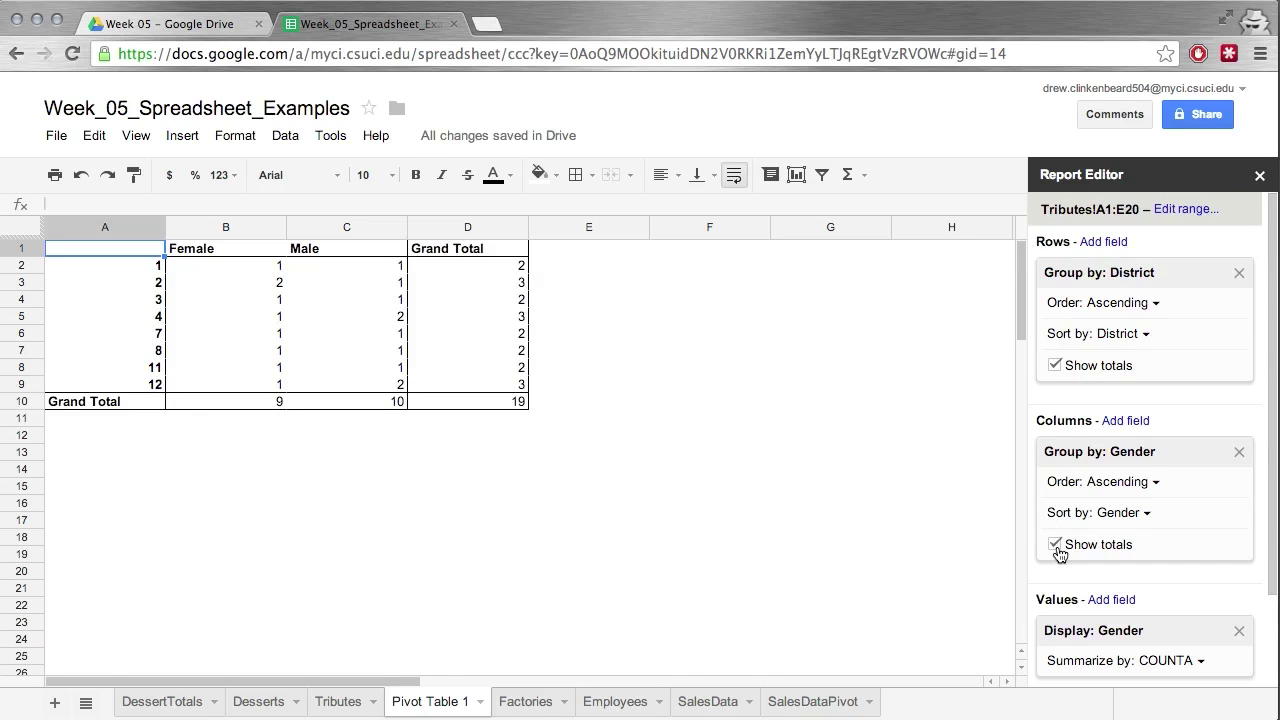
pyautogui.click(1101, 243)
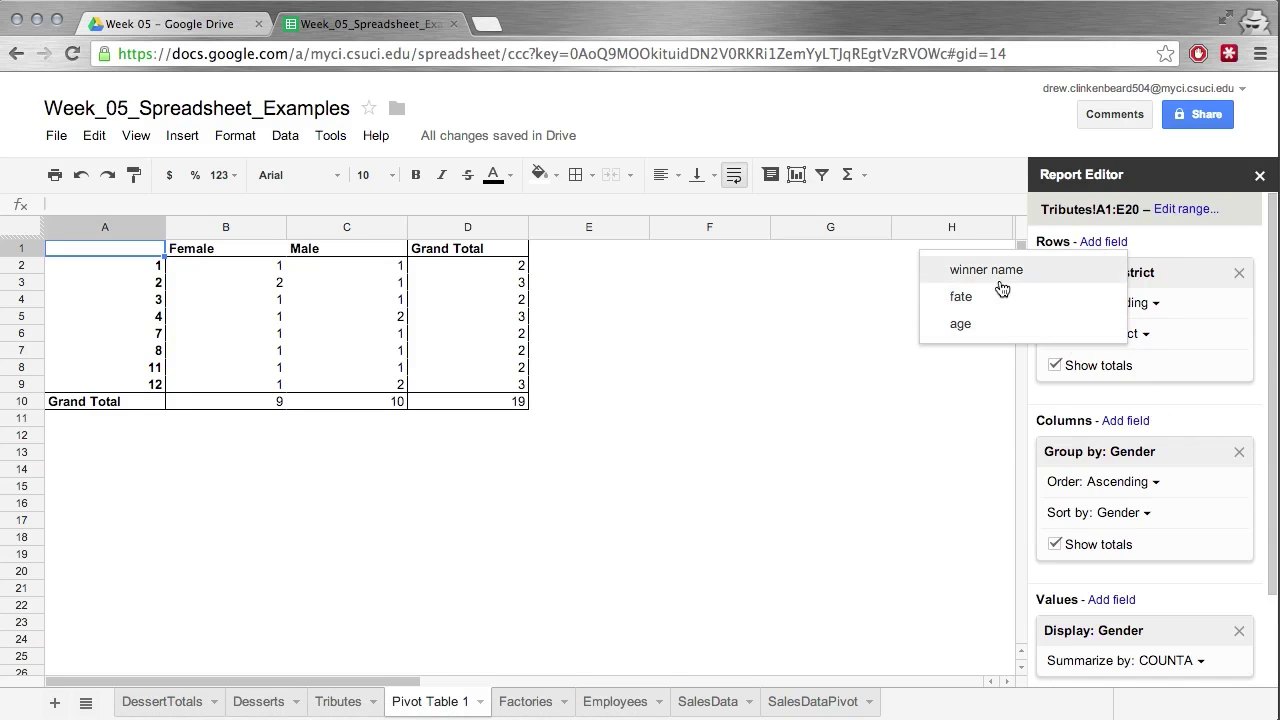
# Step: Add fate as a row grouping above District, giving Alive 8 and Deceased 11 subtotals
pyautogui.click(962, 297)
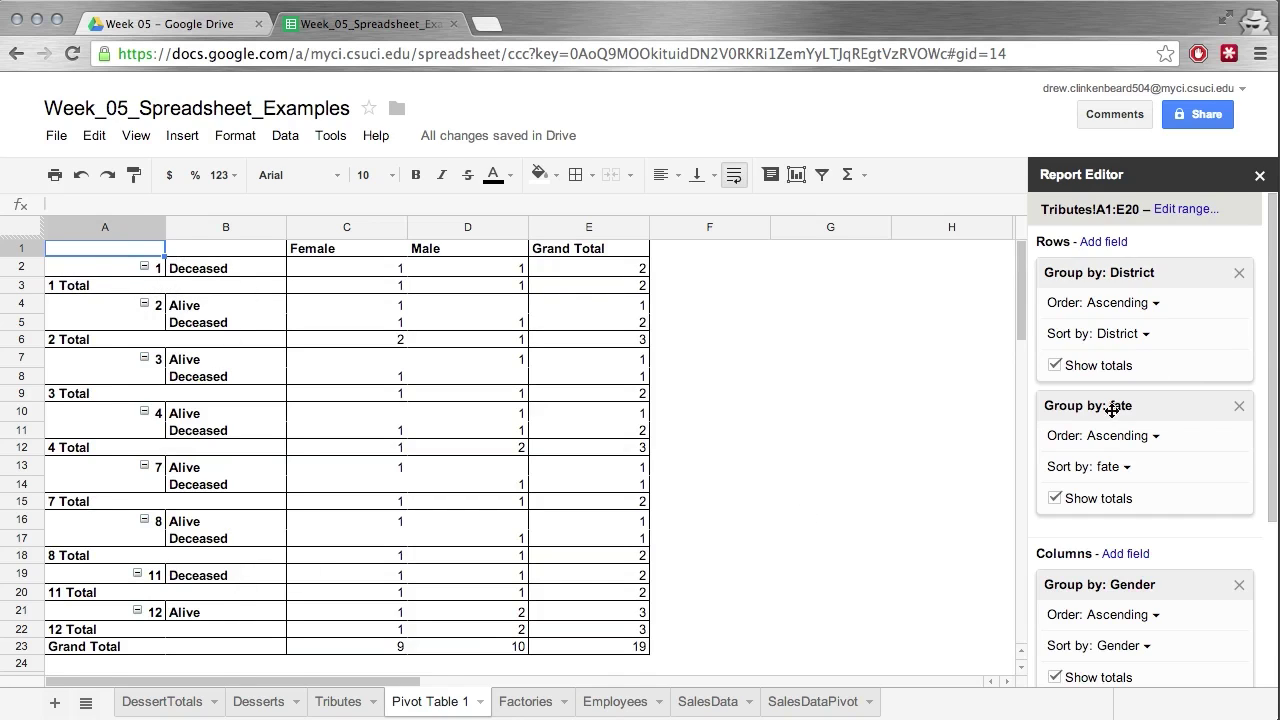
pyautogui.moveTo(1167, 407); pyautogui.dragTo(1220, 272)
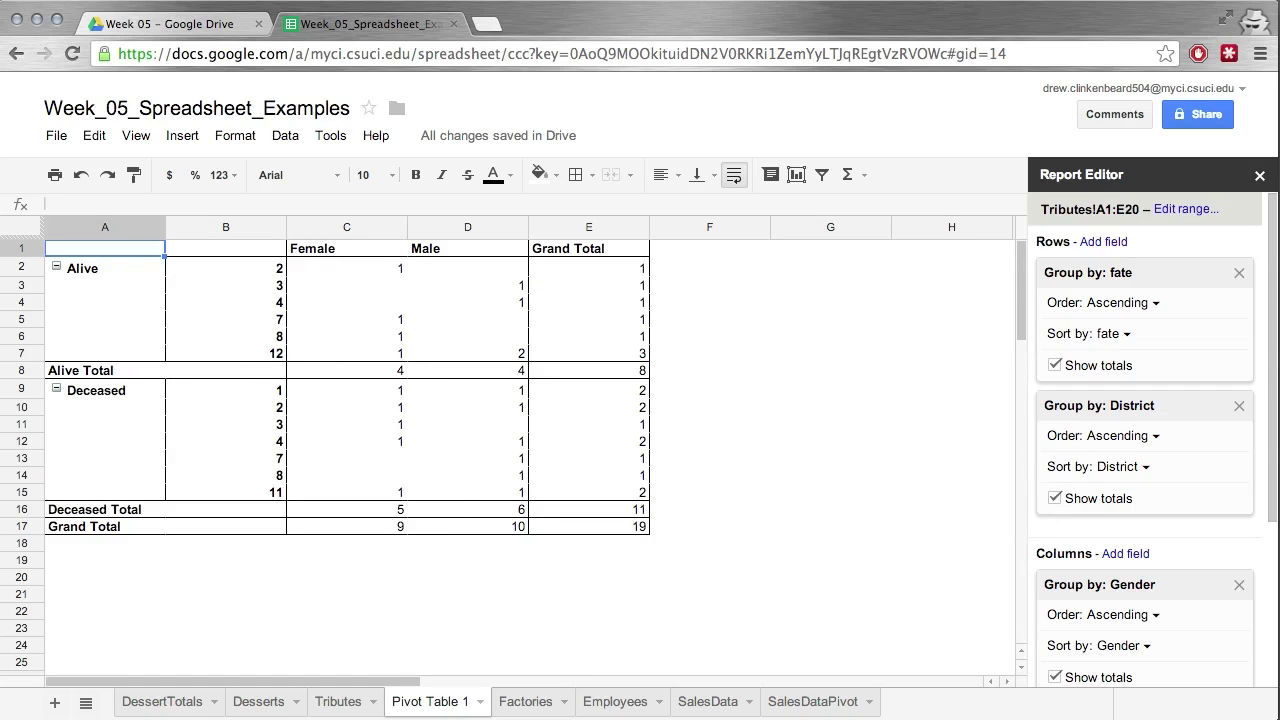
pyautogui.scroll(-3, 1040, 577)
pyautogui.click(1101, 612)
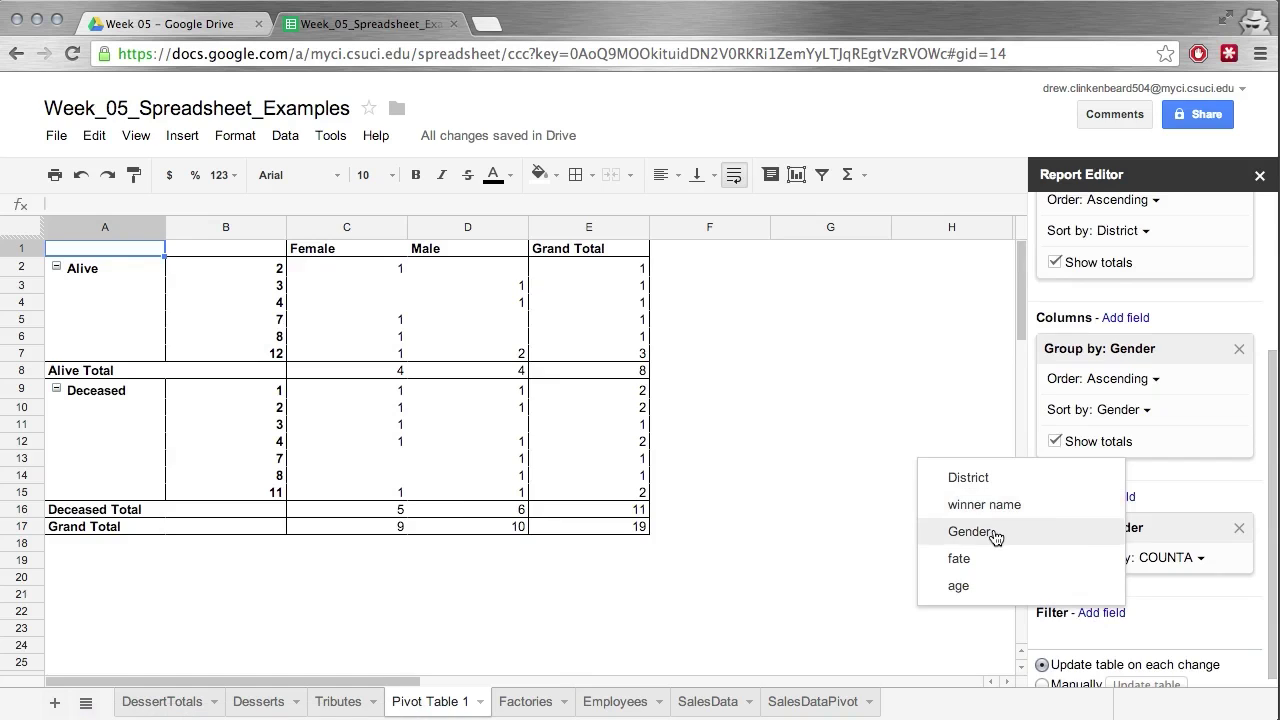
# Step: Filter the pivot on Gender to show only Female, then switch to the SalesDataPivot sheet
pyautogui.click(951, 531)
pyautogui.scroll(-2, 1146, 570)
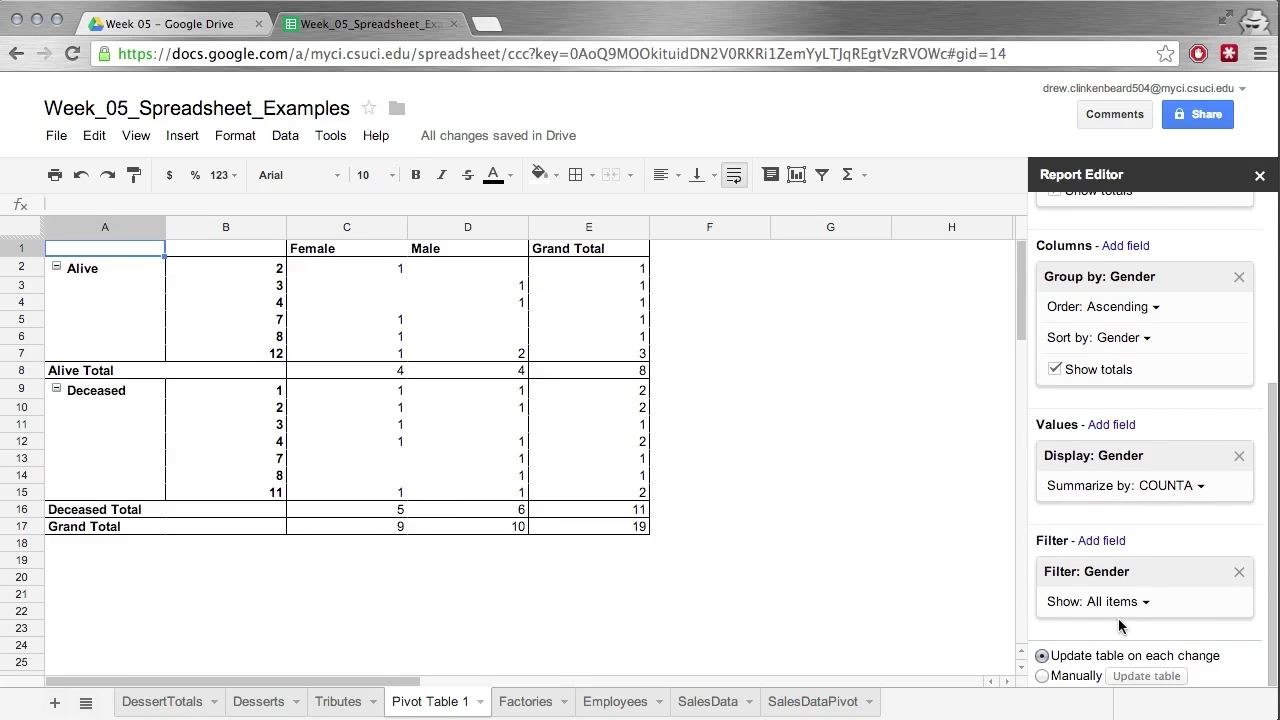
pyautogui.click(1117, 609)
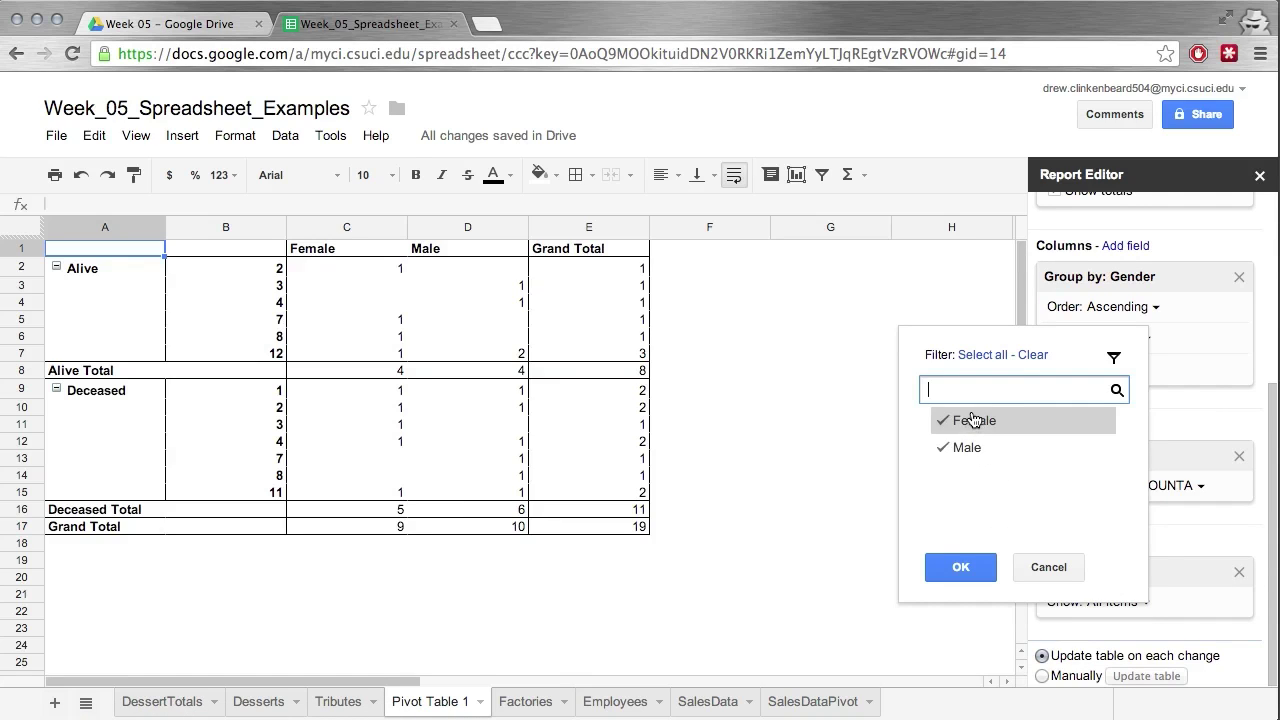
pyautogui.click(953, 566)
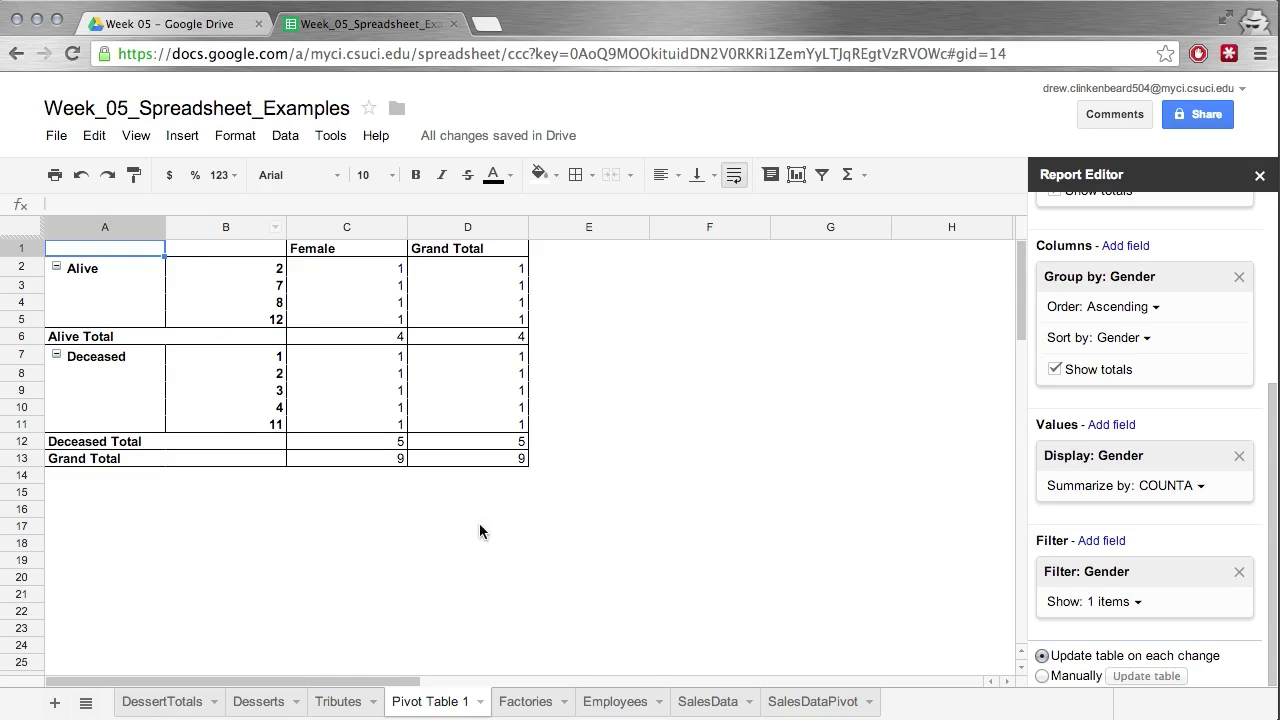
pyautogui.click(812, 701)
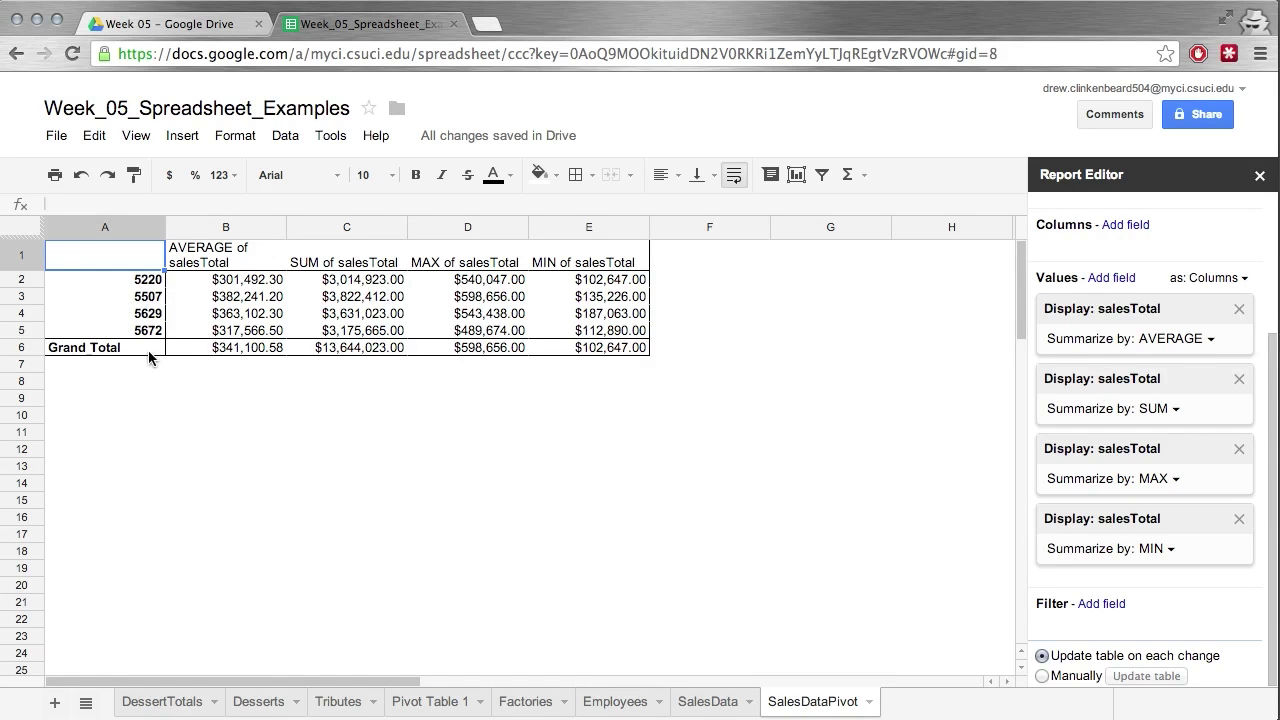
pyautogui.scroll(3, 1145, 300)
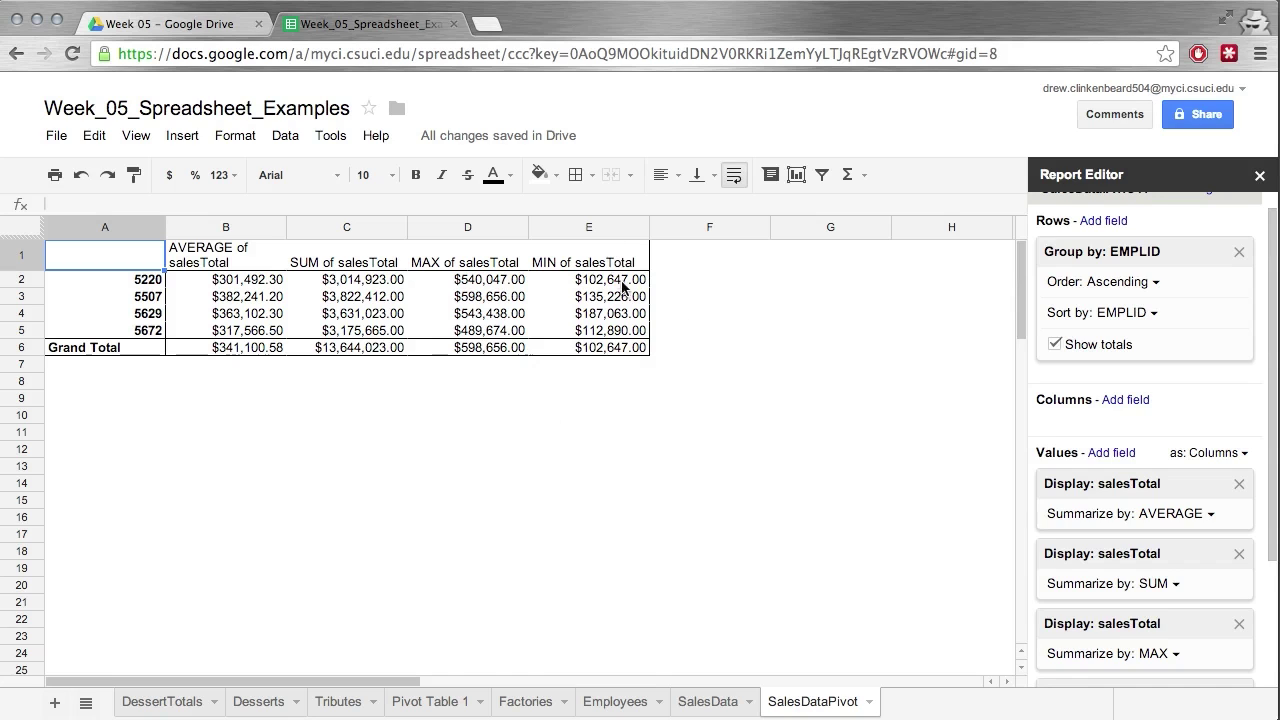
pyautogui.scroll(-3, 767, 342)
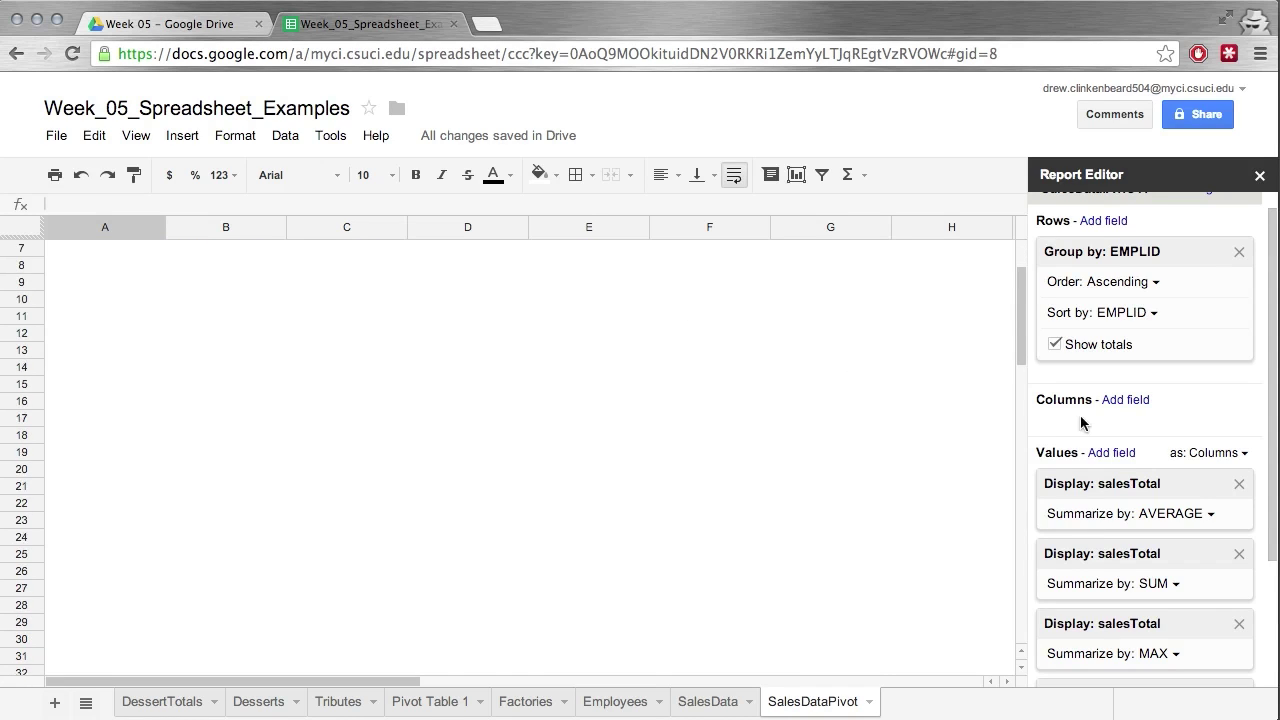
pyautogui.scroll(3, 543, 380)
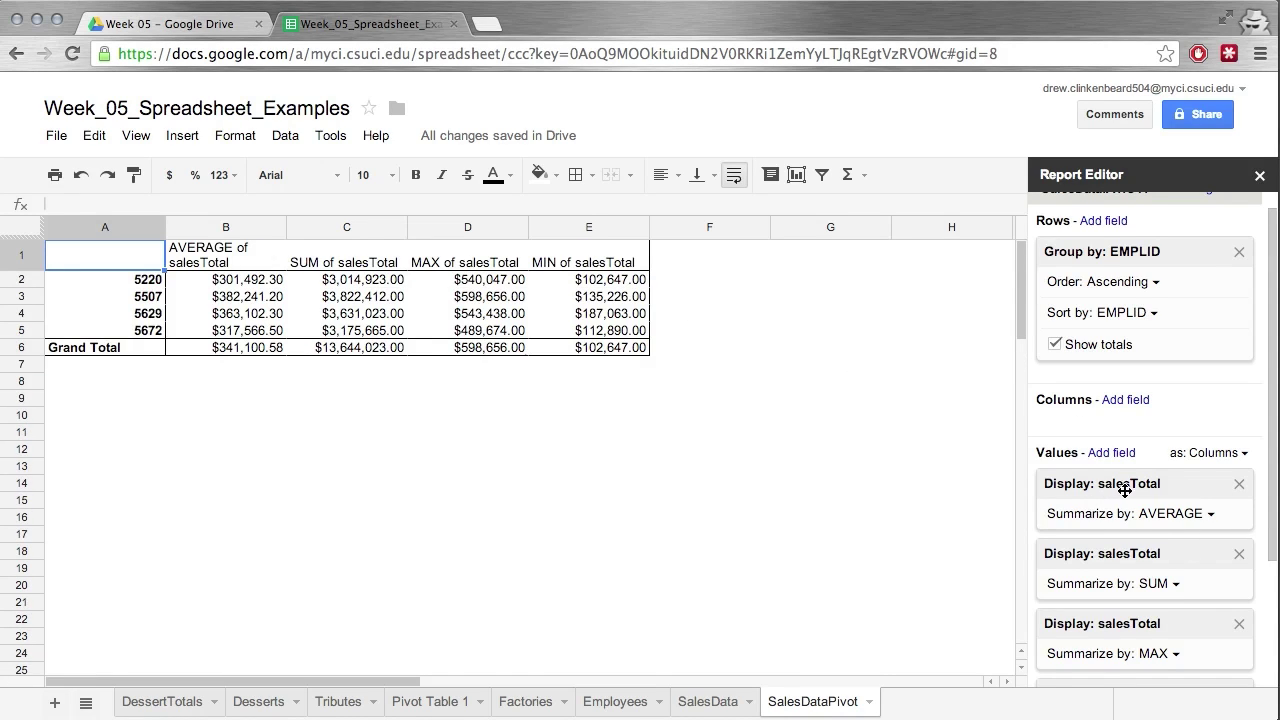
pyautogui.scroll(-3, 1125, 490)
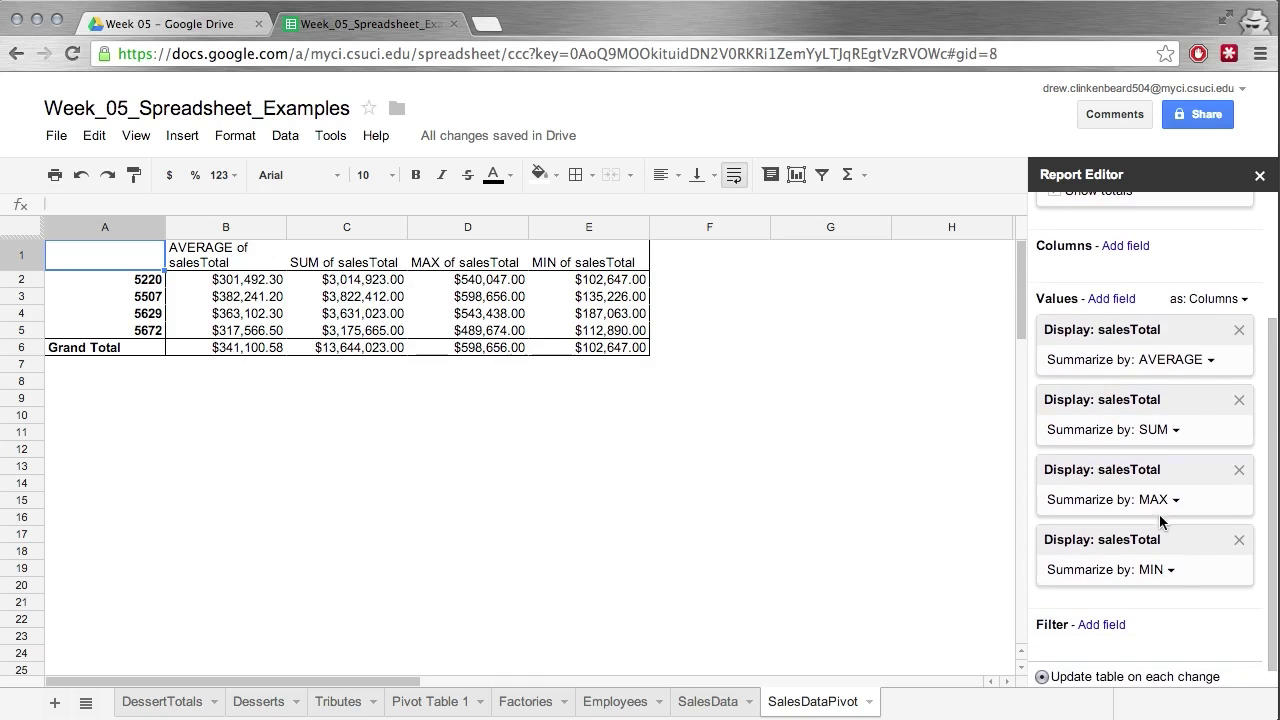
pyautogui.scroll(3, 1140, 398)
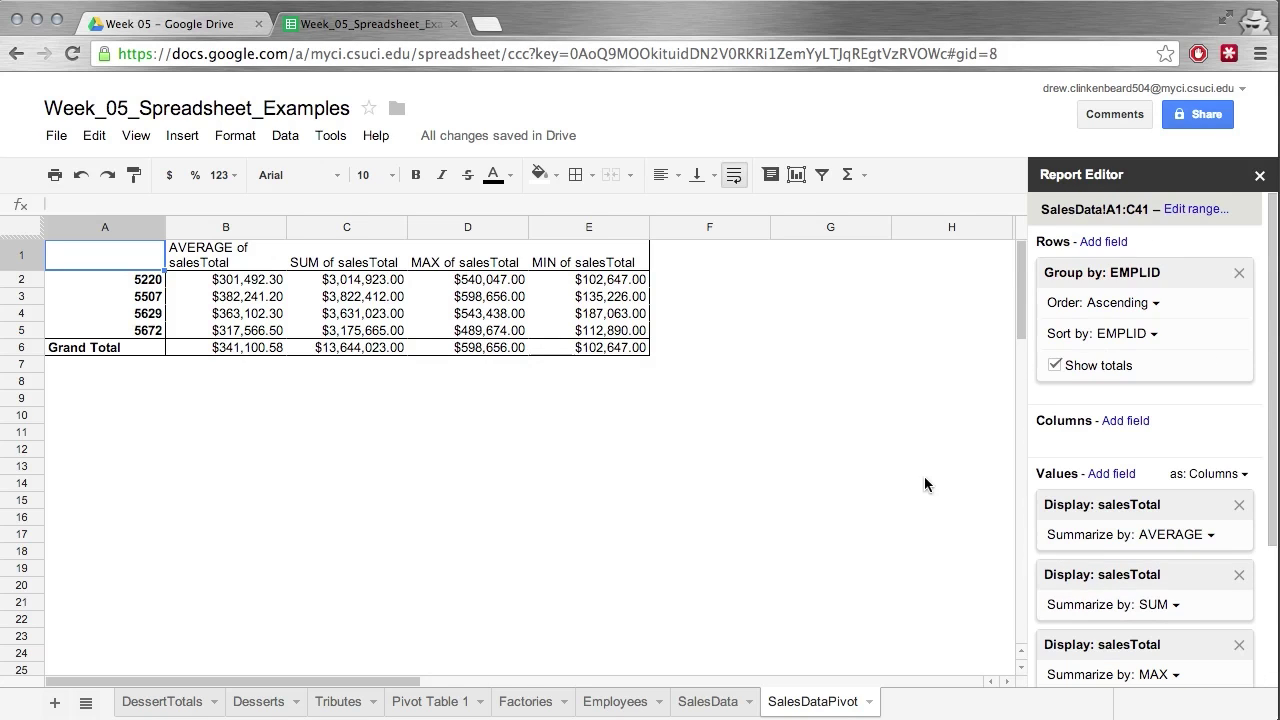
pyautogui.click(705, 702)
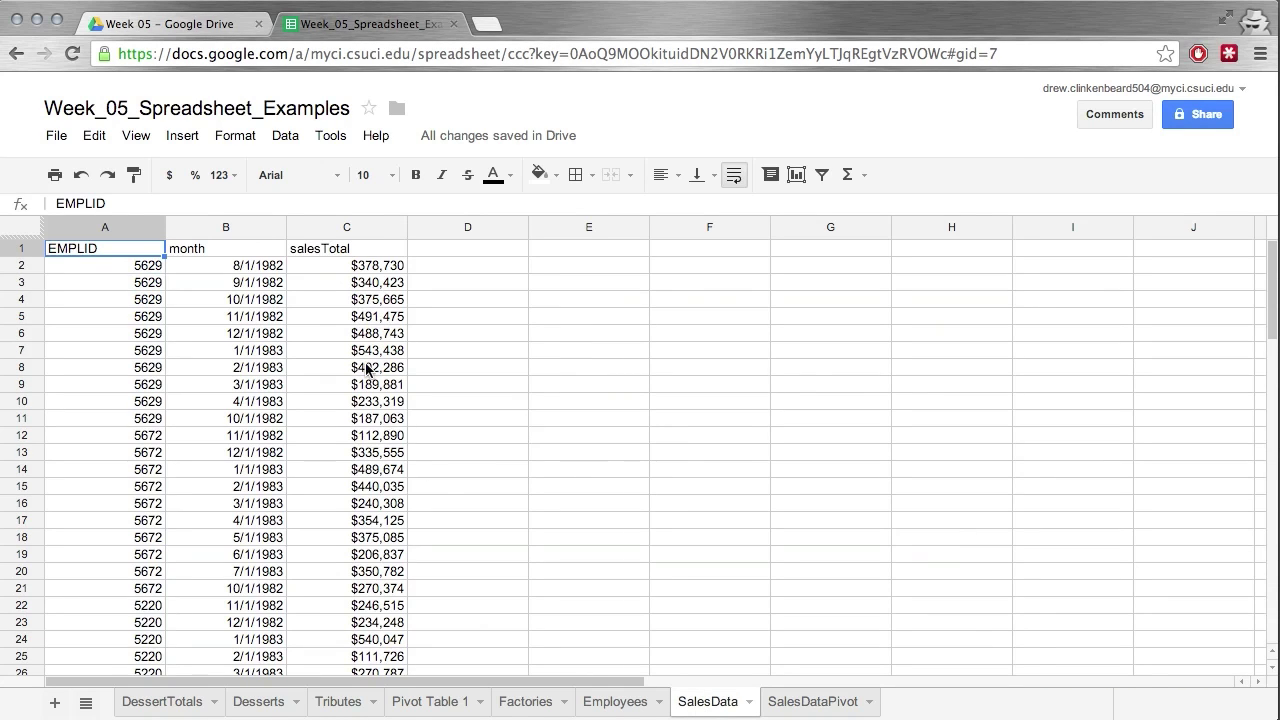
# Step: Select the SalesData range, open the Data menu, and return to the SalesDataPivot sheet
pyautogui.scroll(-8, 497, 316)
pyautogui.scroll(8, 497, 316)
pyautogui.hscroll(1, 135, 250)
pyautogui.hscroll(-1, 314, 368)
pyautogui.moveTo(107, 253); pyautogui.dragTo(306, 680)
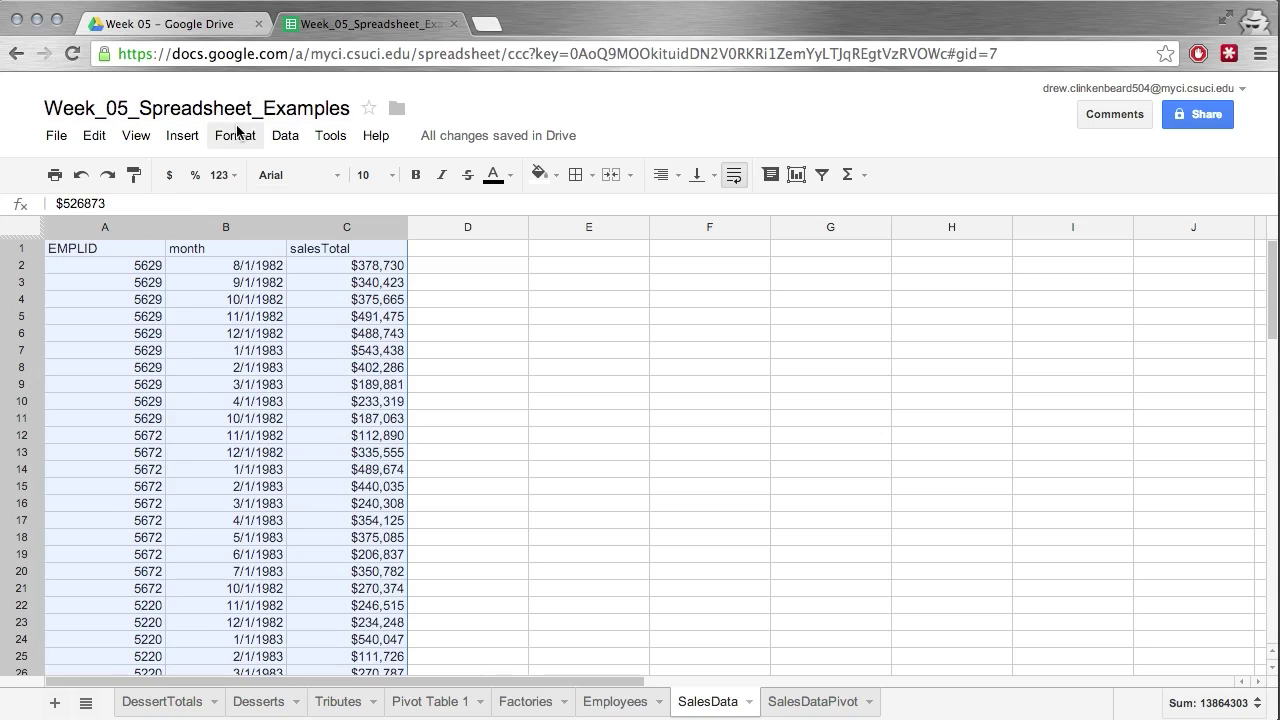
pyautogui.click(272, 143)
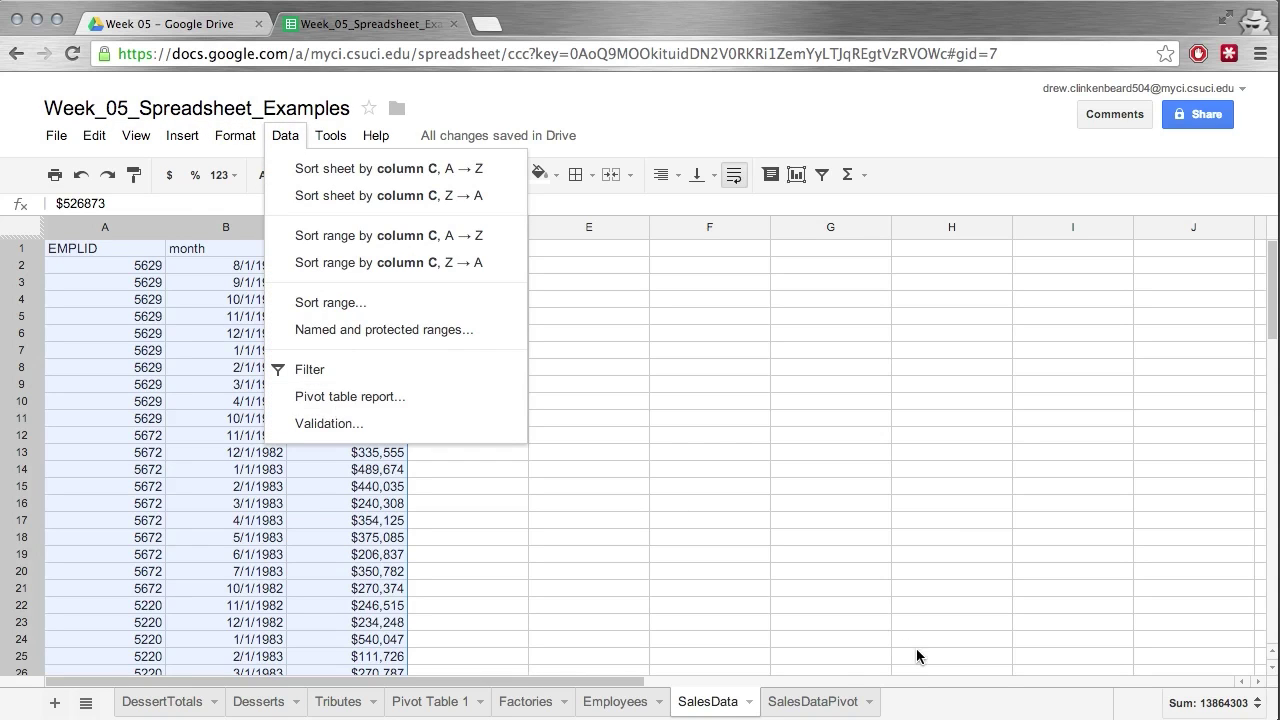
pyautogui.click(808, 700)
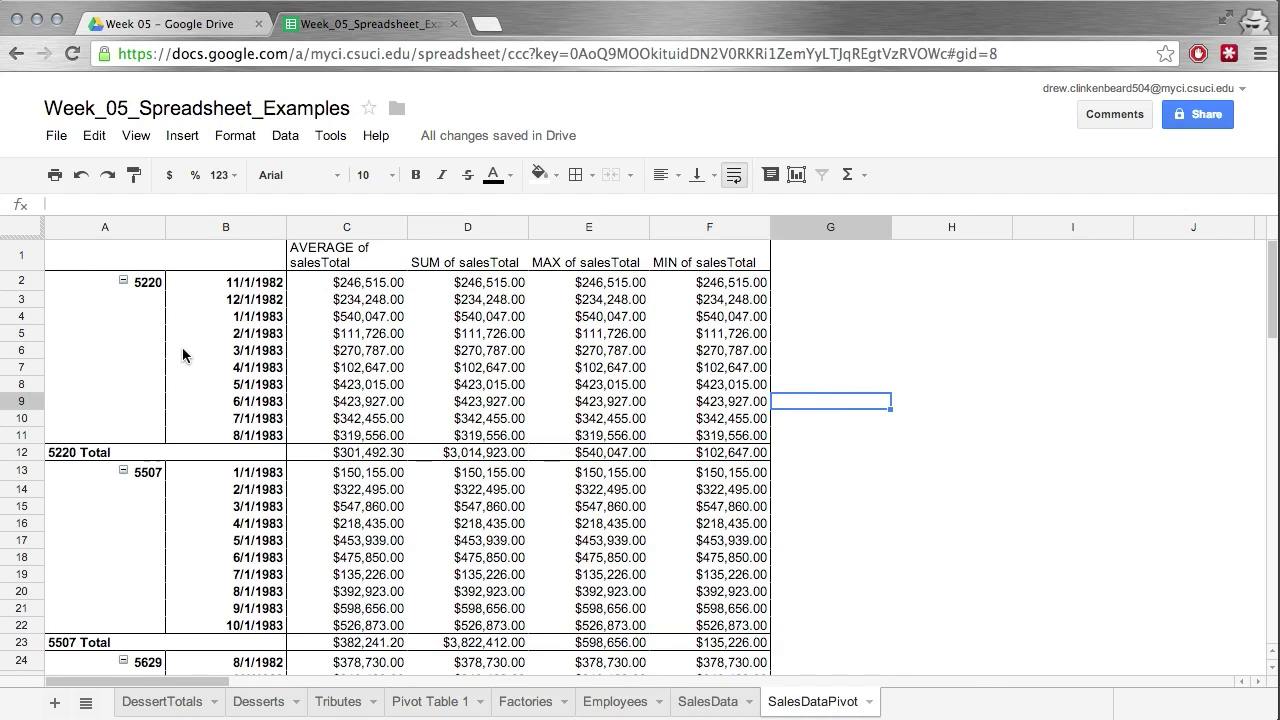
# Step: Remove the EMPLID row grouping so salesTotal is summarized by month only
pyautogui.click(188, 333)
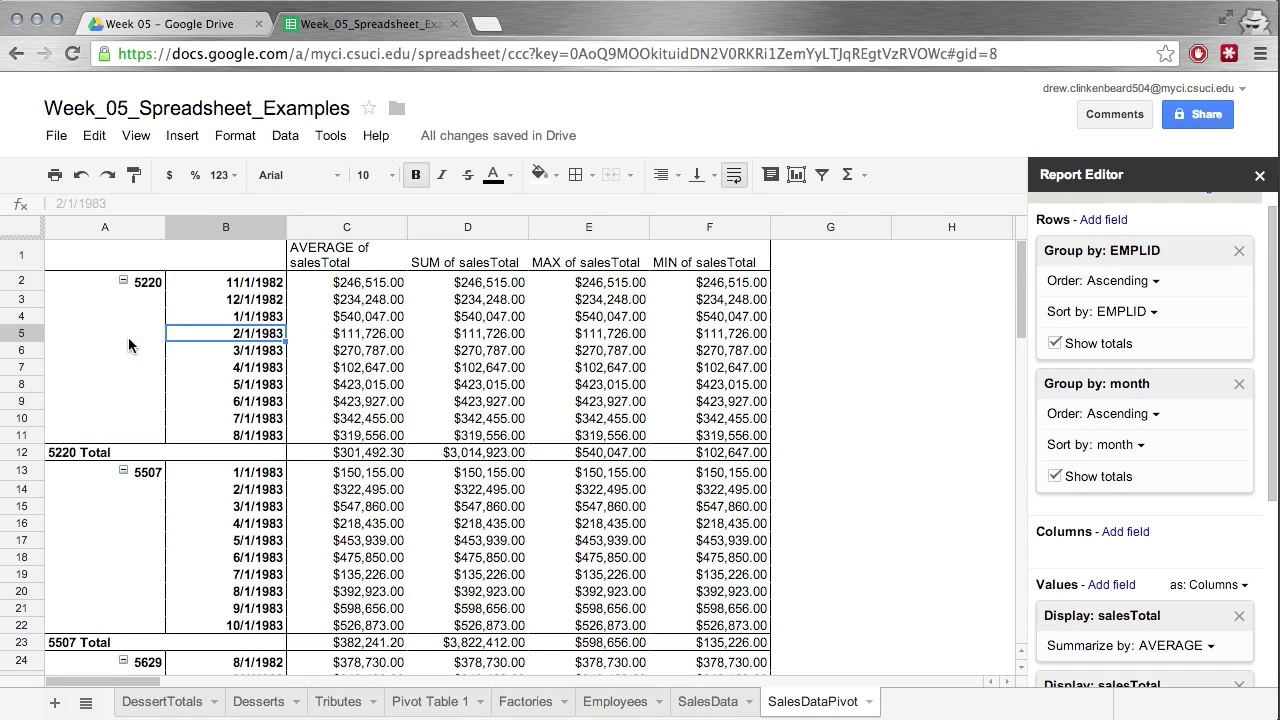
pyautogui.click(1240, 252)
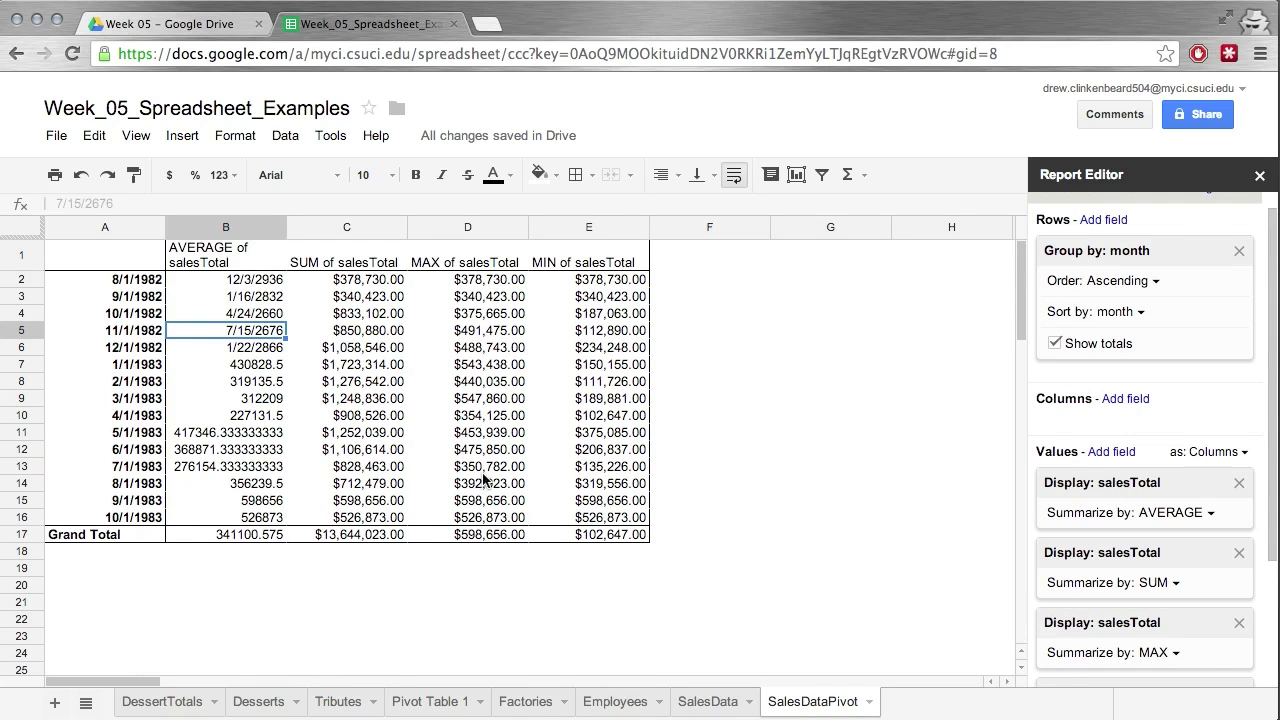
# Step: Format the pivot values B2:E16 as $1,000.12 currency with two decimals
pyautogui.moveTo(216, 283); pyautogui.dragTo(608, 536)
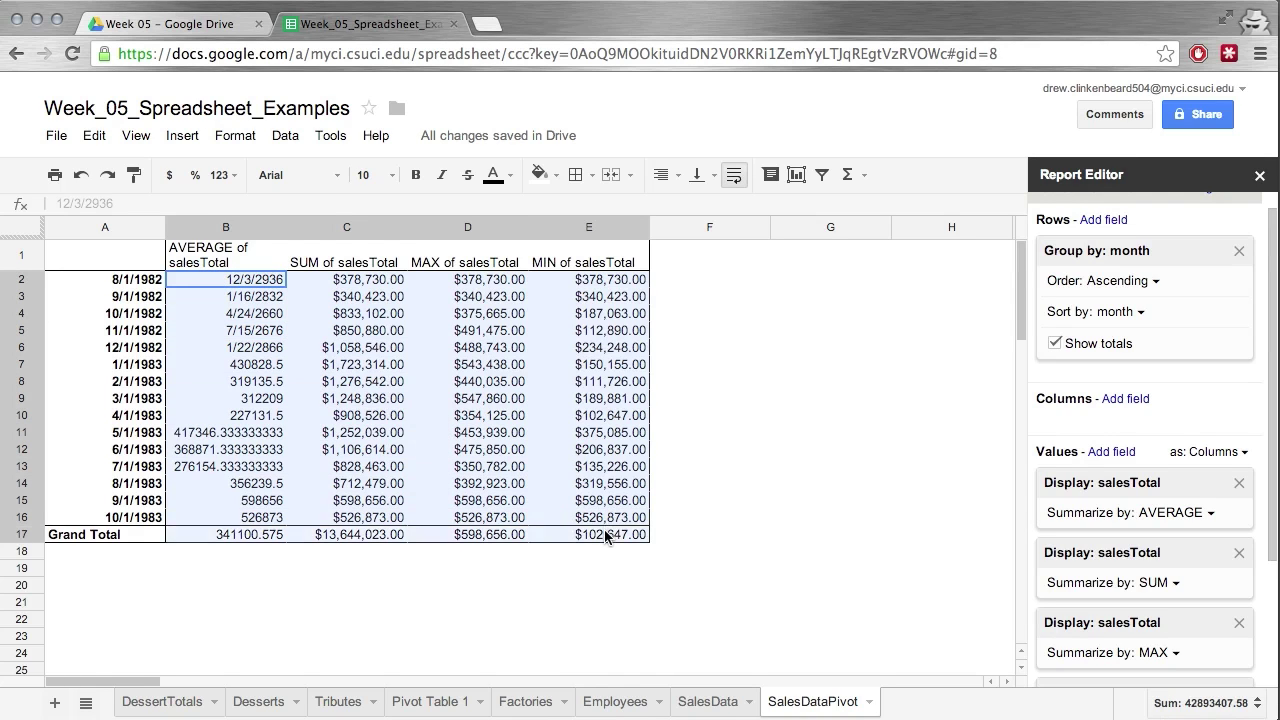
pyautogui.click(243, 140)
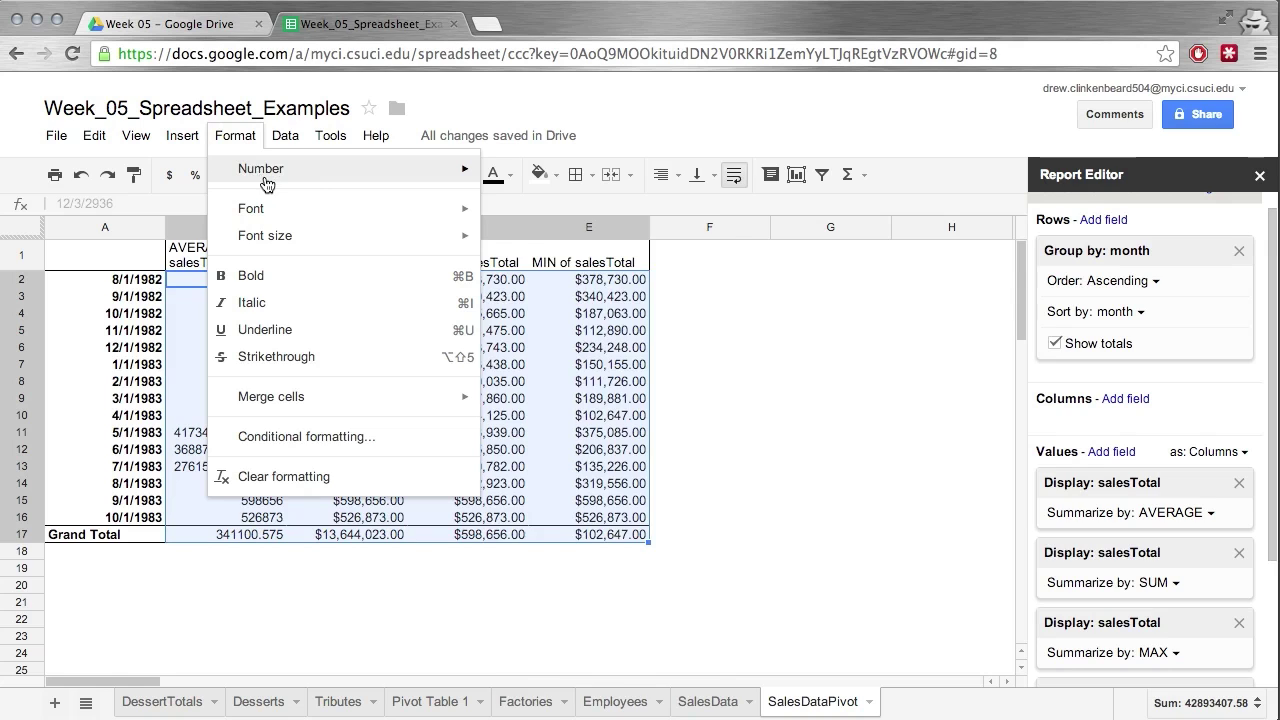
pyautogui.moveTo(375, 172)
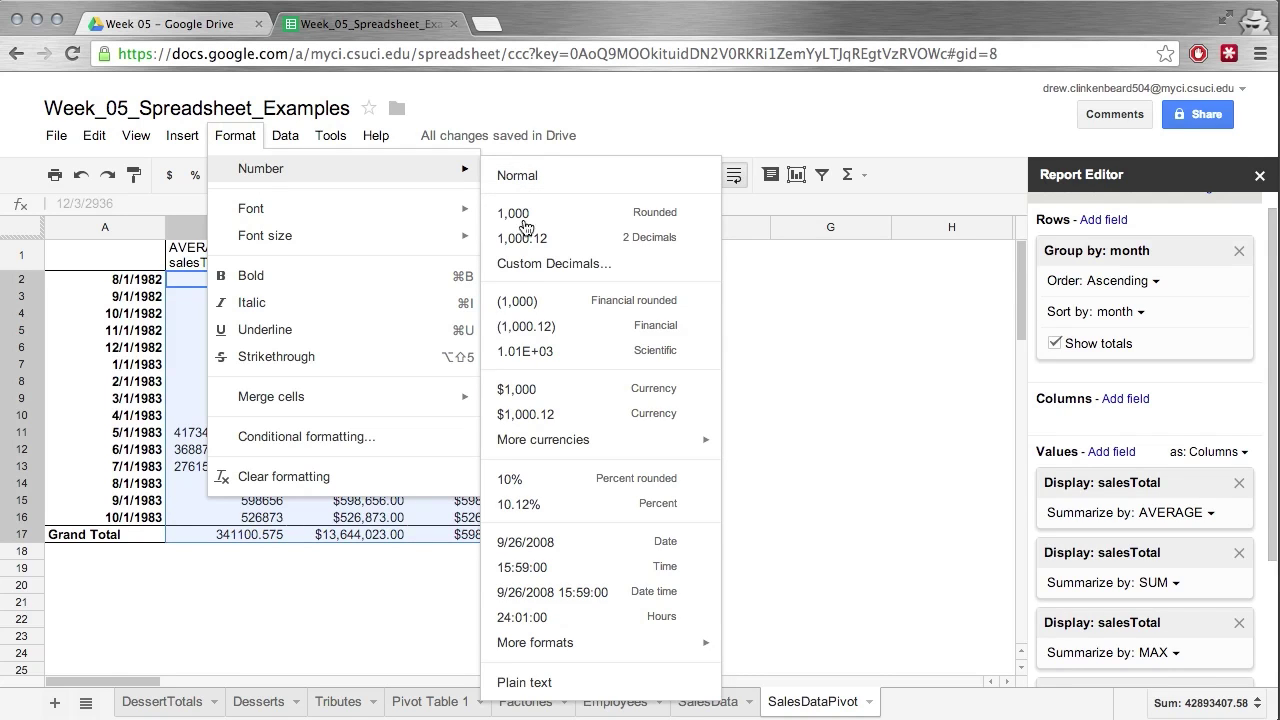
pyautogui.click(521, 410)
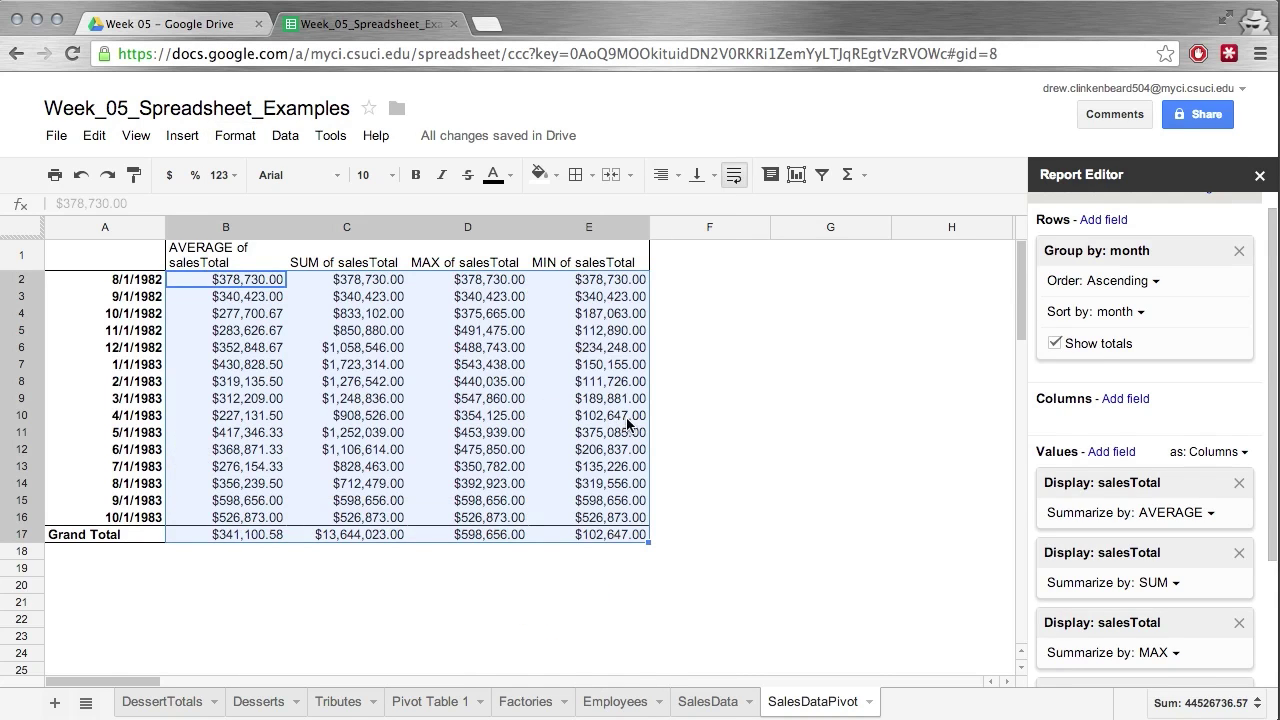
pyautogui.click(685, 432)
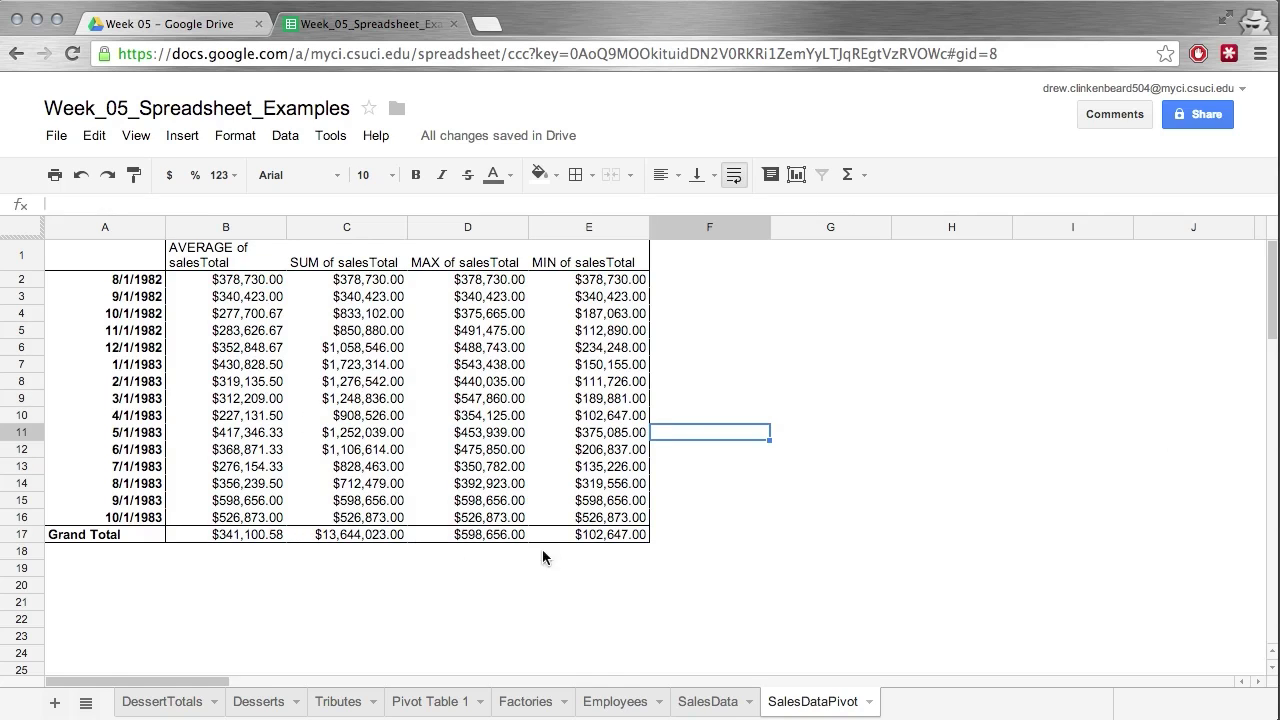
# Step: Replace the month row grouping with EMPLID so salesTotal is summarized per employee
pyautogui.click(566, 541)
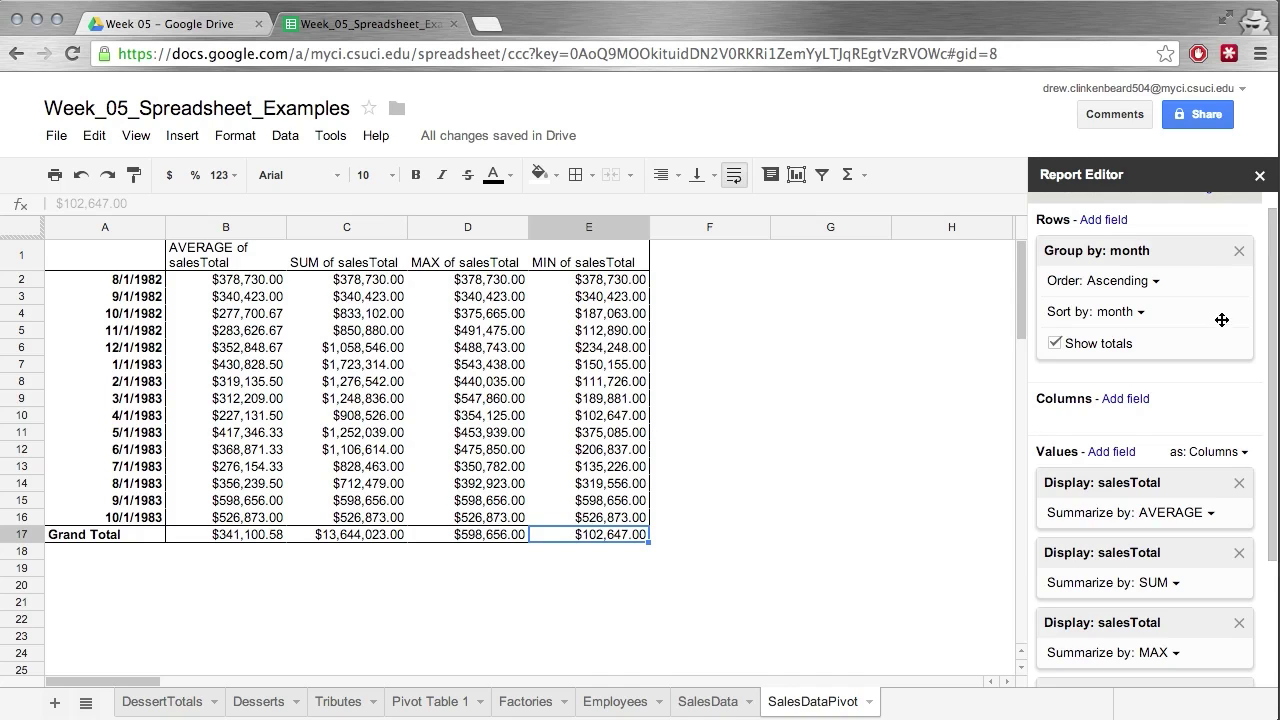
pyautogui.click(1112, 221)
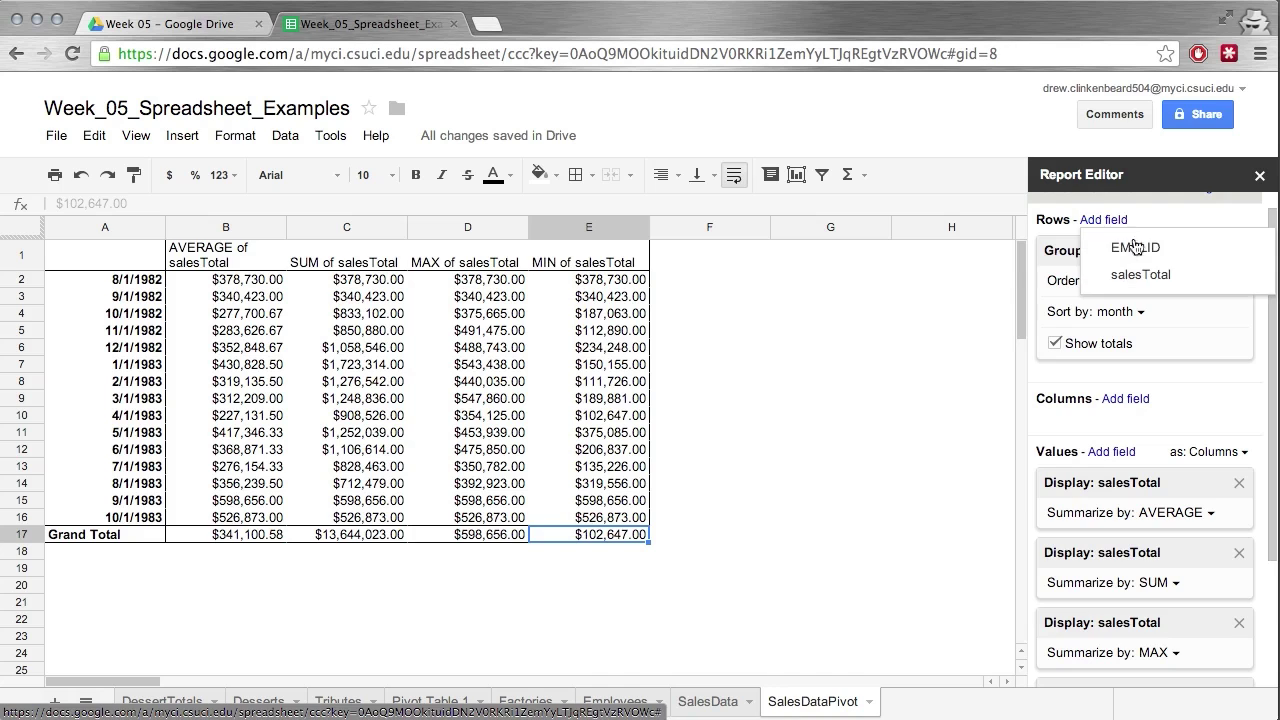
pyautogui.click(1136, 247)
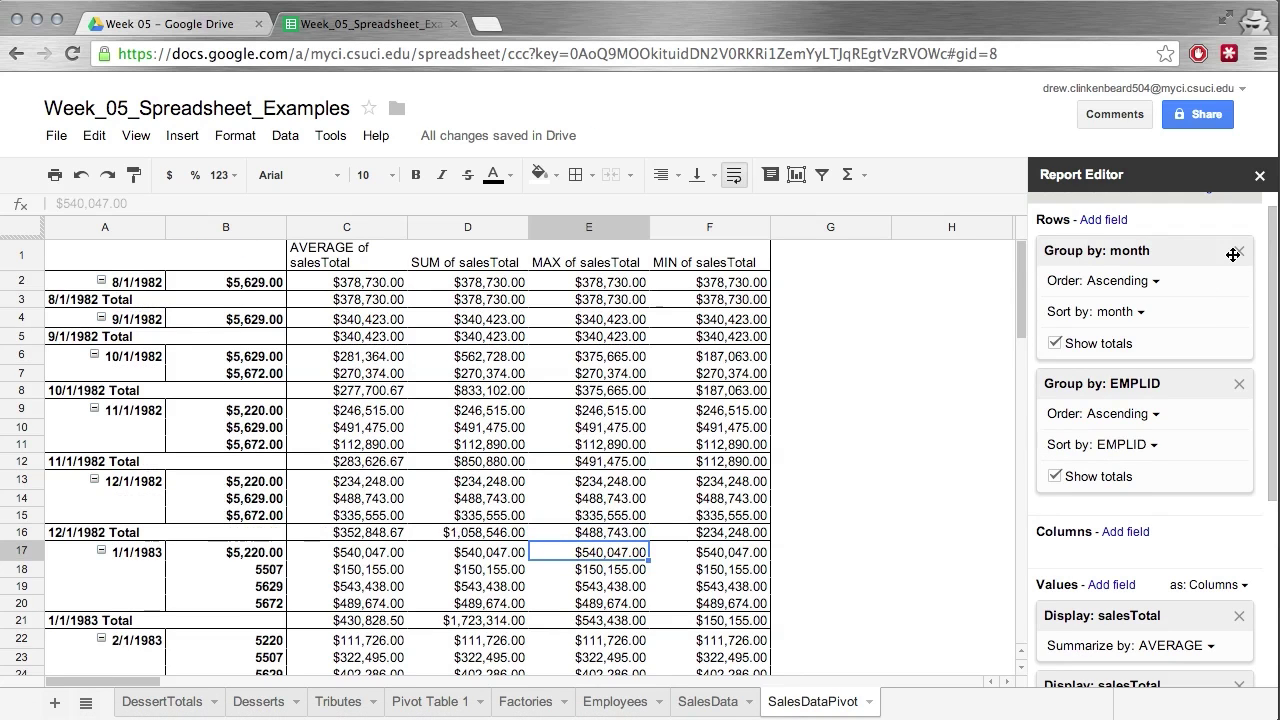
pyautogui.click(1239, 251)
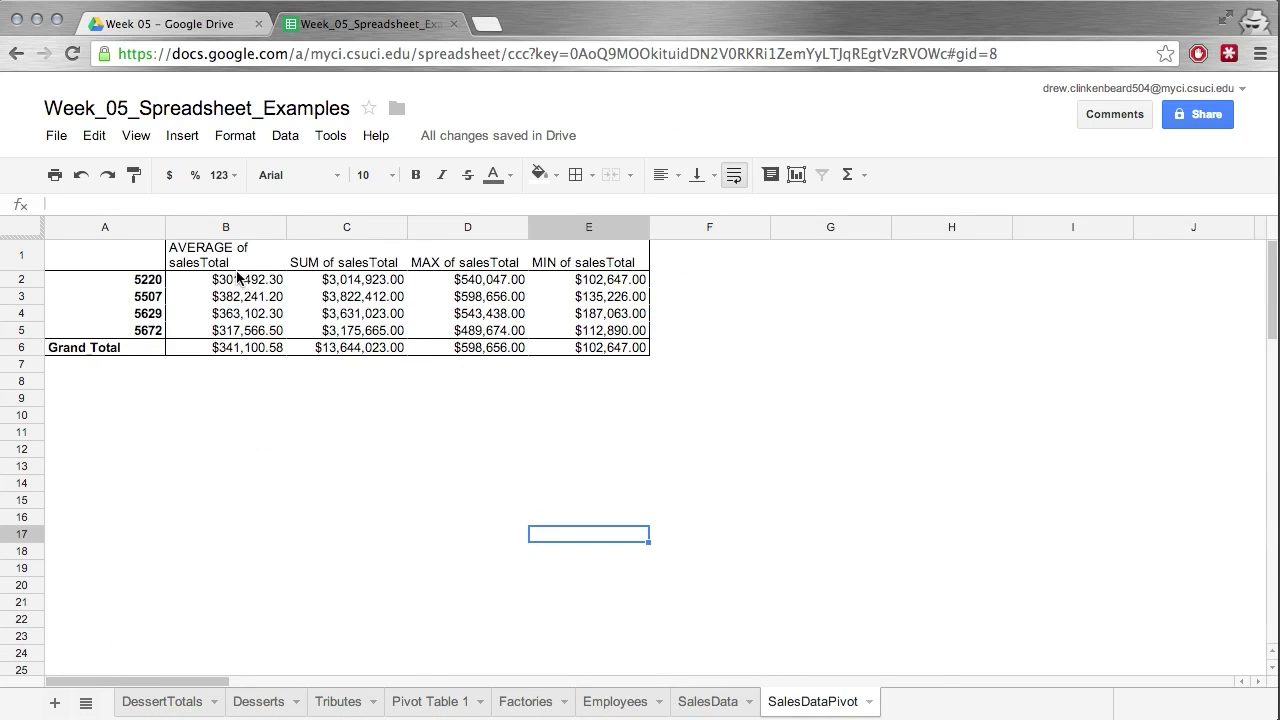
# Step: Compare the Employees sheet's Total Sales value against the SalesDataPivot totals
pyautogui.click(615, 702)
pyautogui.scroll(-5, 456, 418)
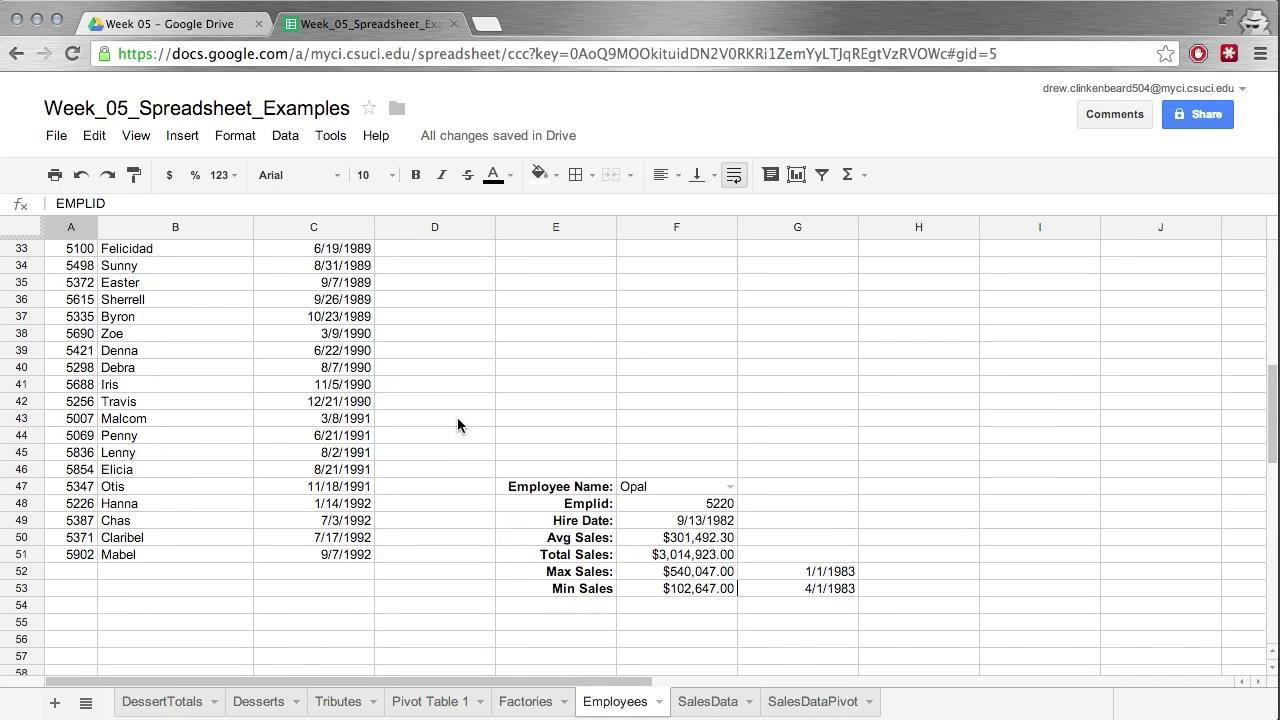
pyautogui.click(703, 553)
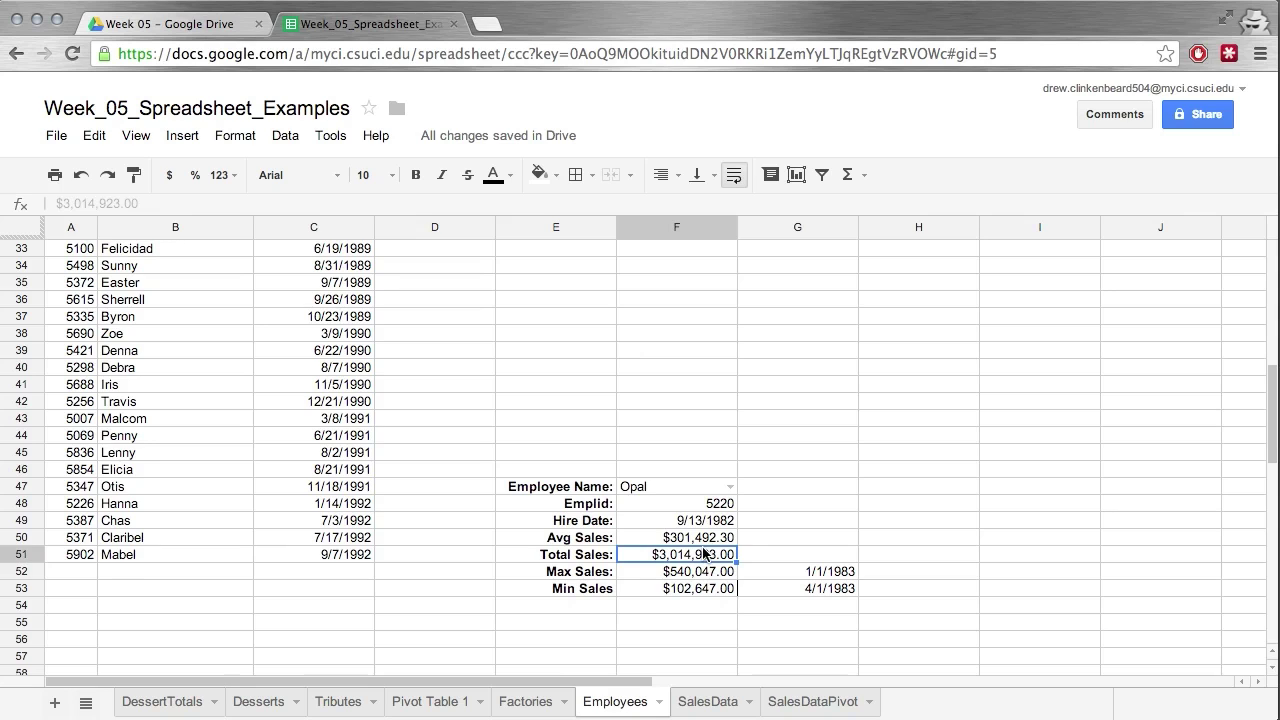
pyautogui.click(703, 574)
pyautogui.click(782, 696)
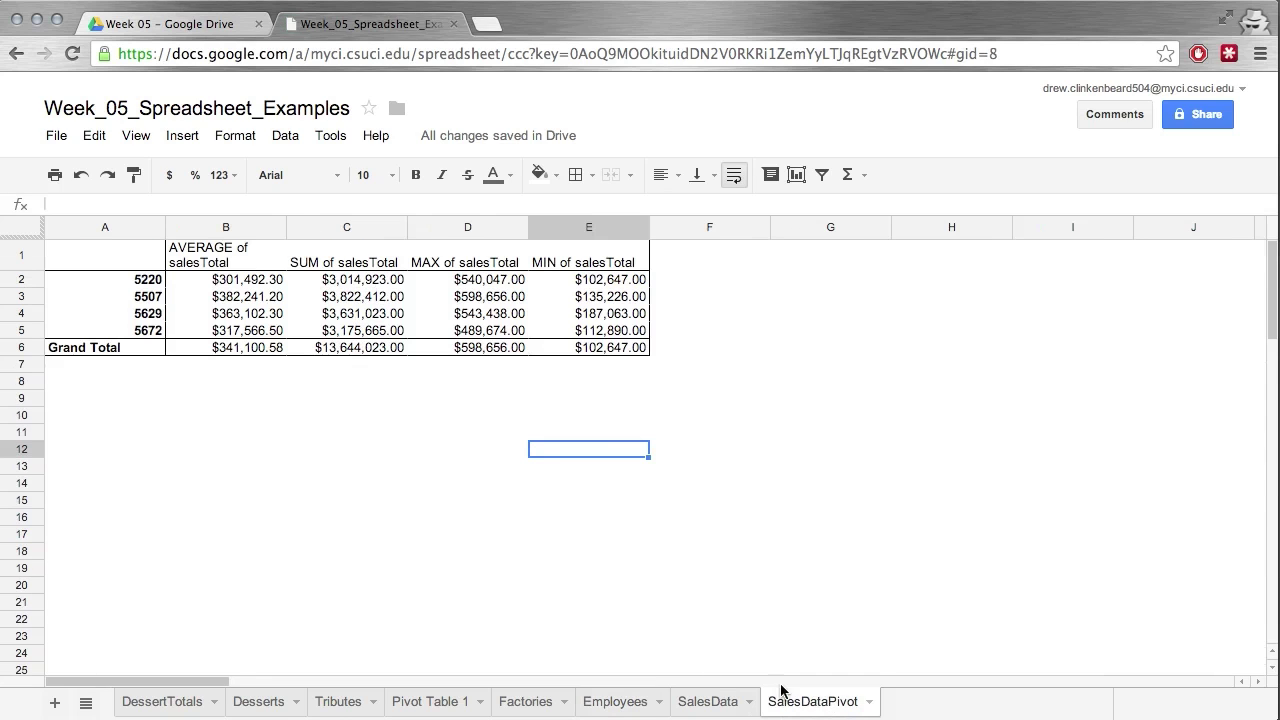
pyautogui.click(615, 701)
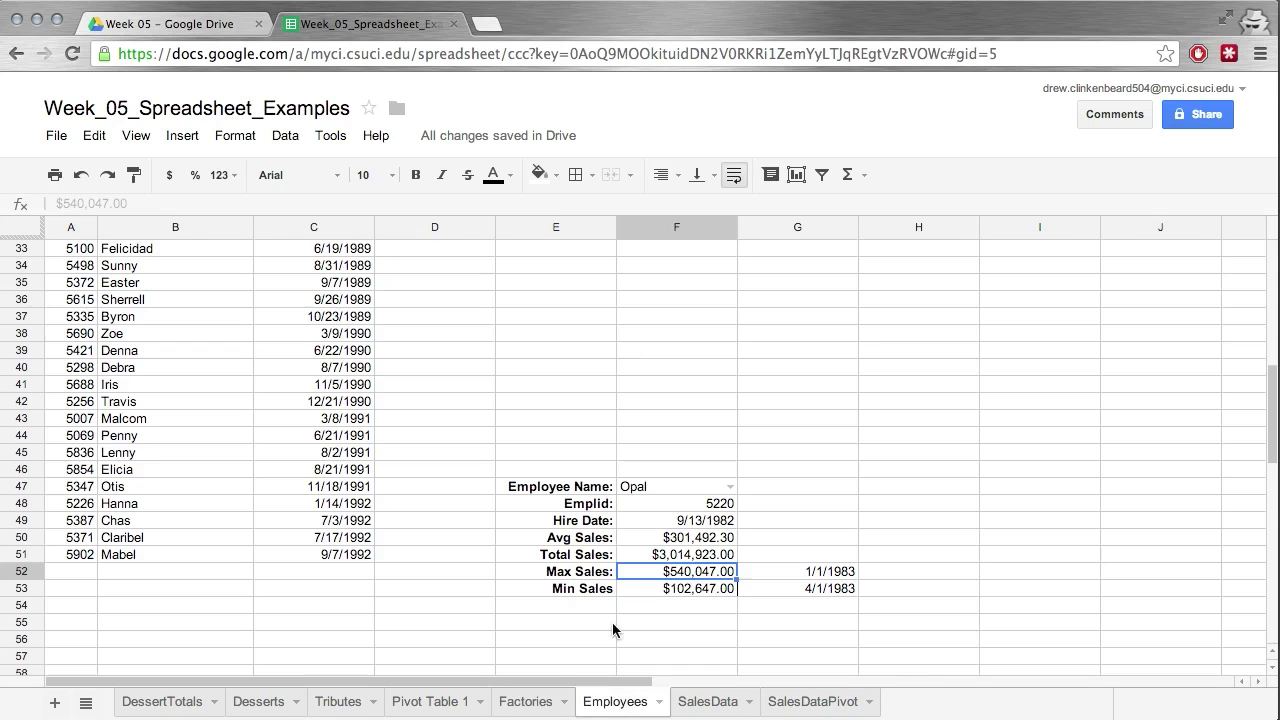
# Step: Pick a different employee in the Employee Name dropdown and inspect the Emplid, Hire Date and Avg Sales lookups
pyautogui.click(719, 492)
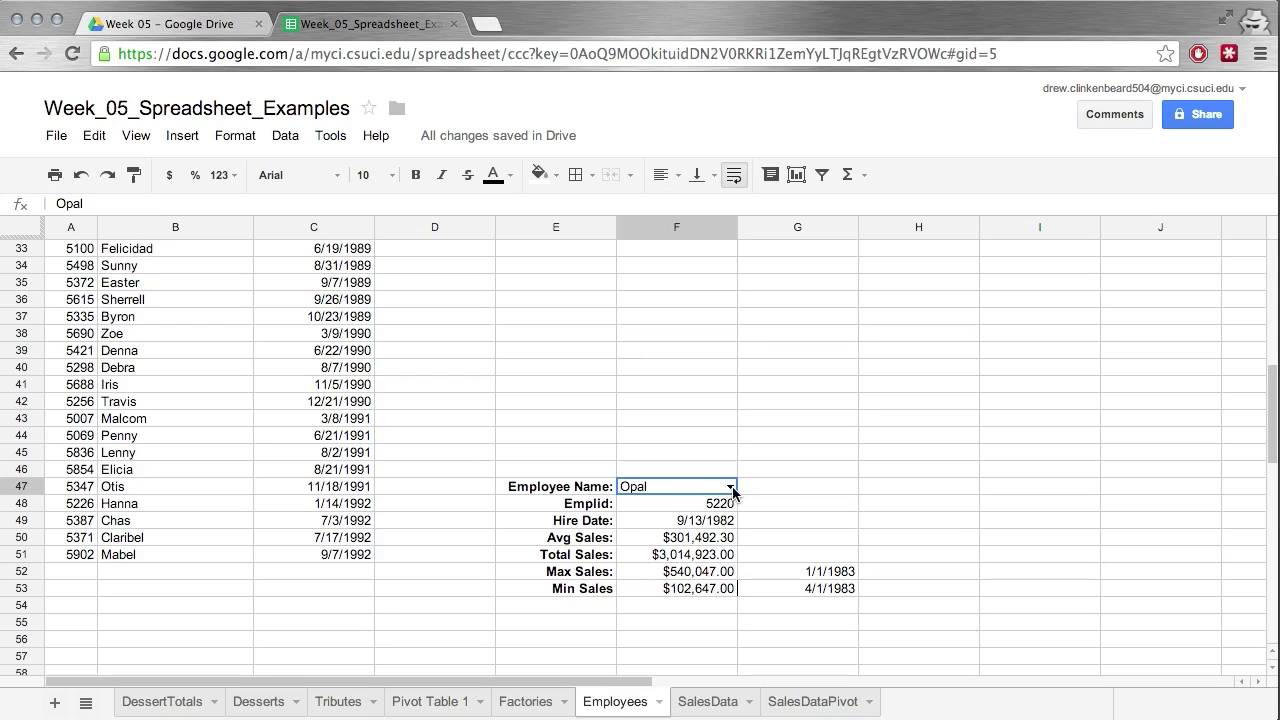
pyautogui.click(731, 487)
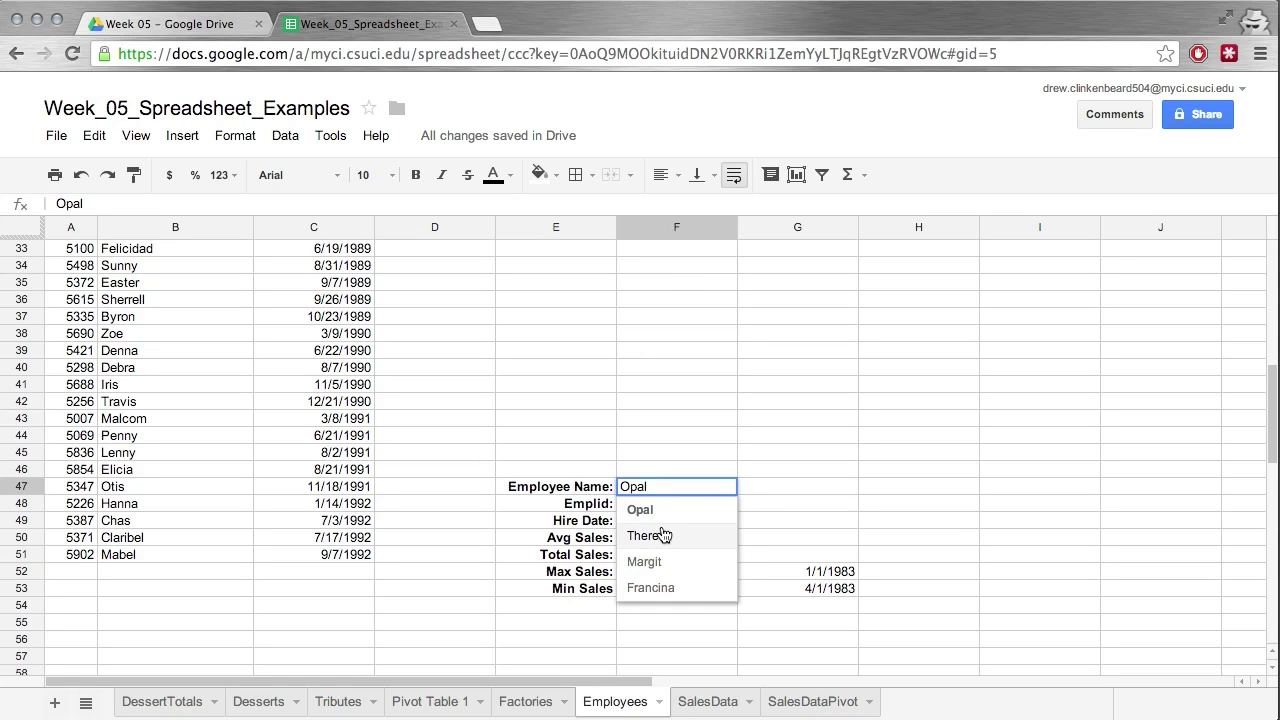
pyautogui.click(662, 535)
pyautogui.click(700, 508)
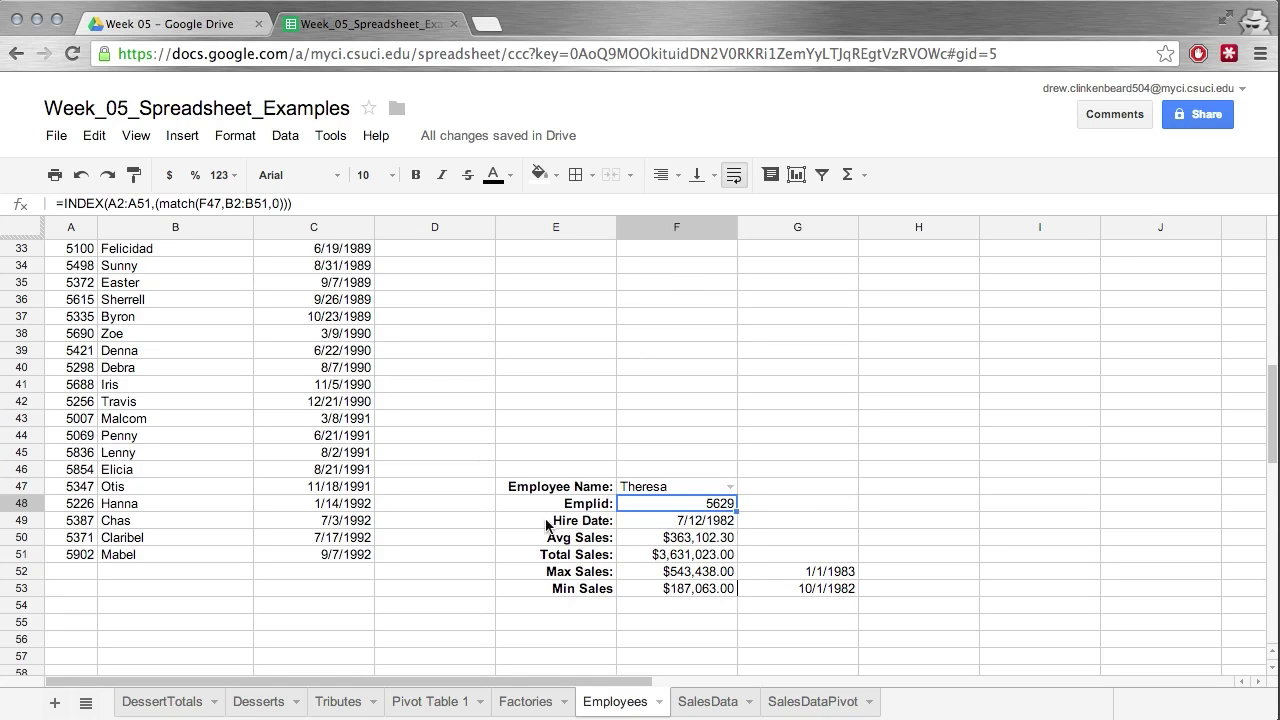
pyautogui.scroll(10, 460, 535)
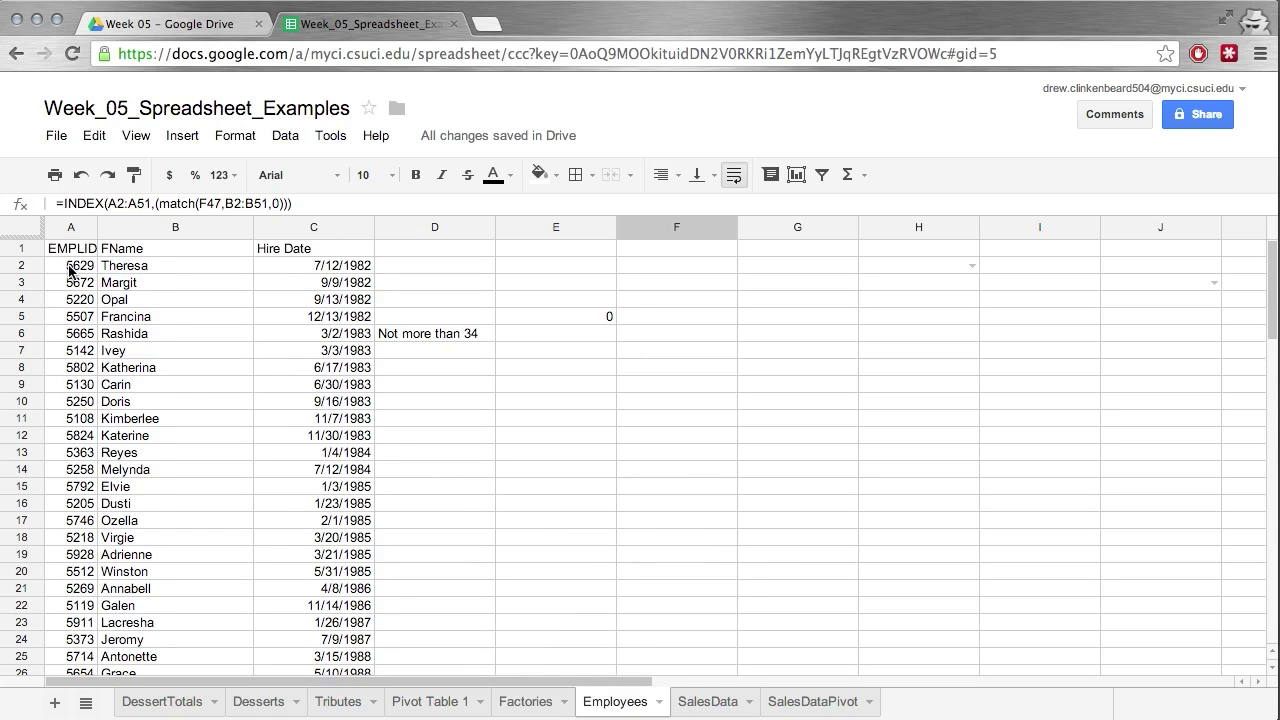
pyautogui.scroll(-10, 458, 385)
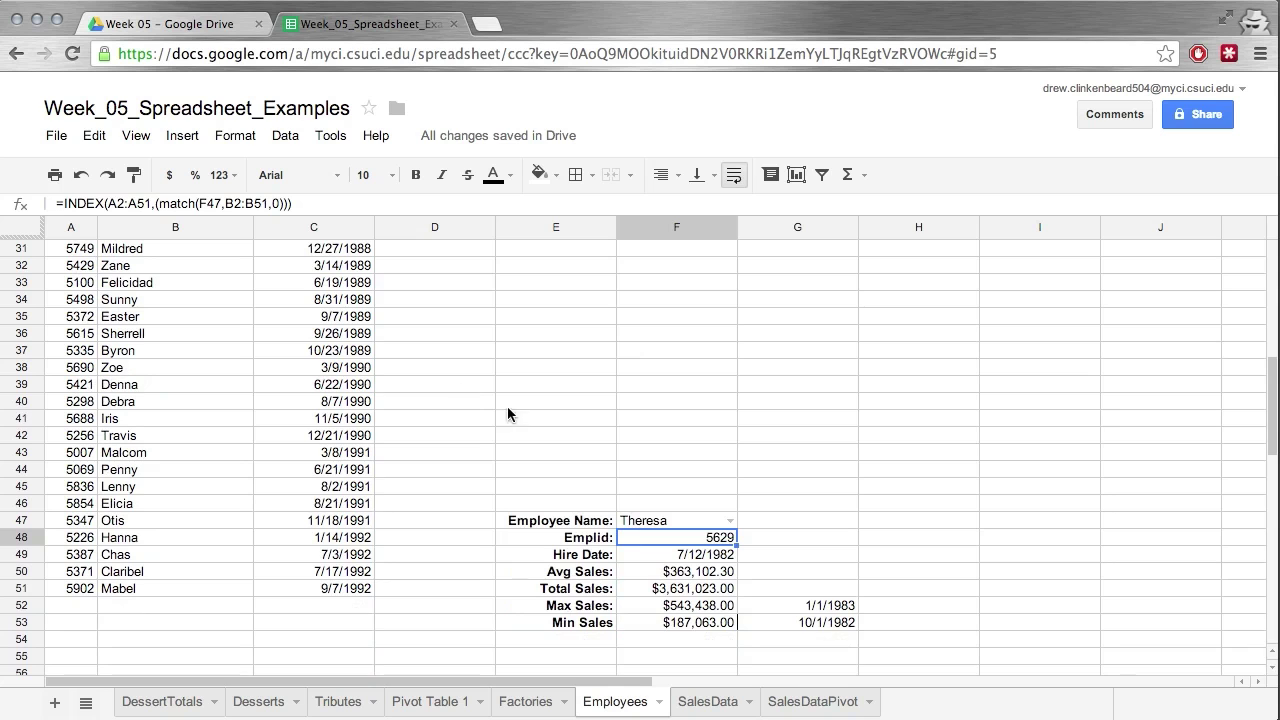
pyautogui.click(710, 556)
pyautogui.scroll(2, 446, 520)
pyautogui.scroll(-5, 444, 520)
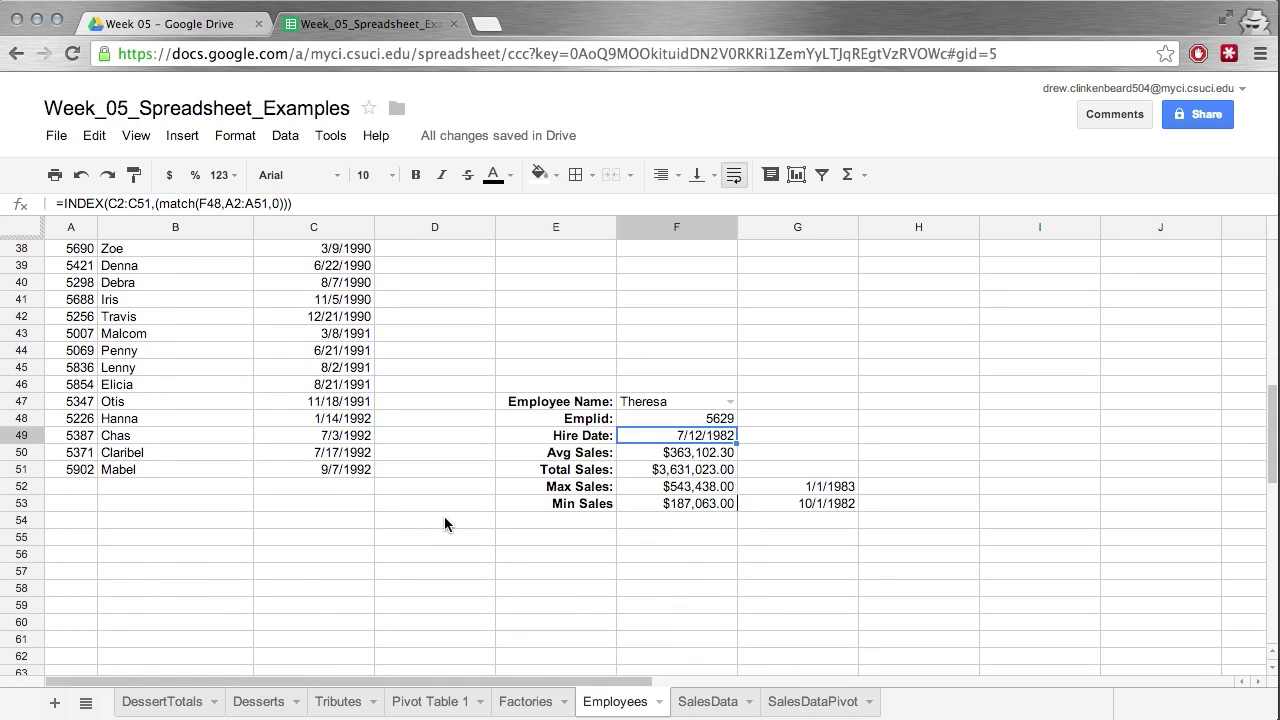
pyautogui.scroll(10, 444, 524)
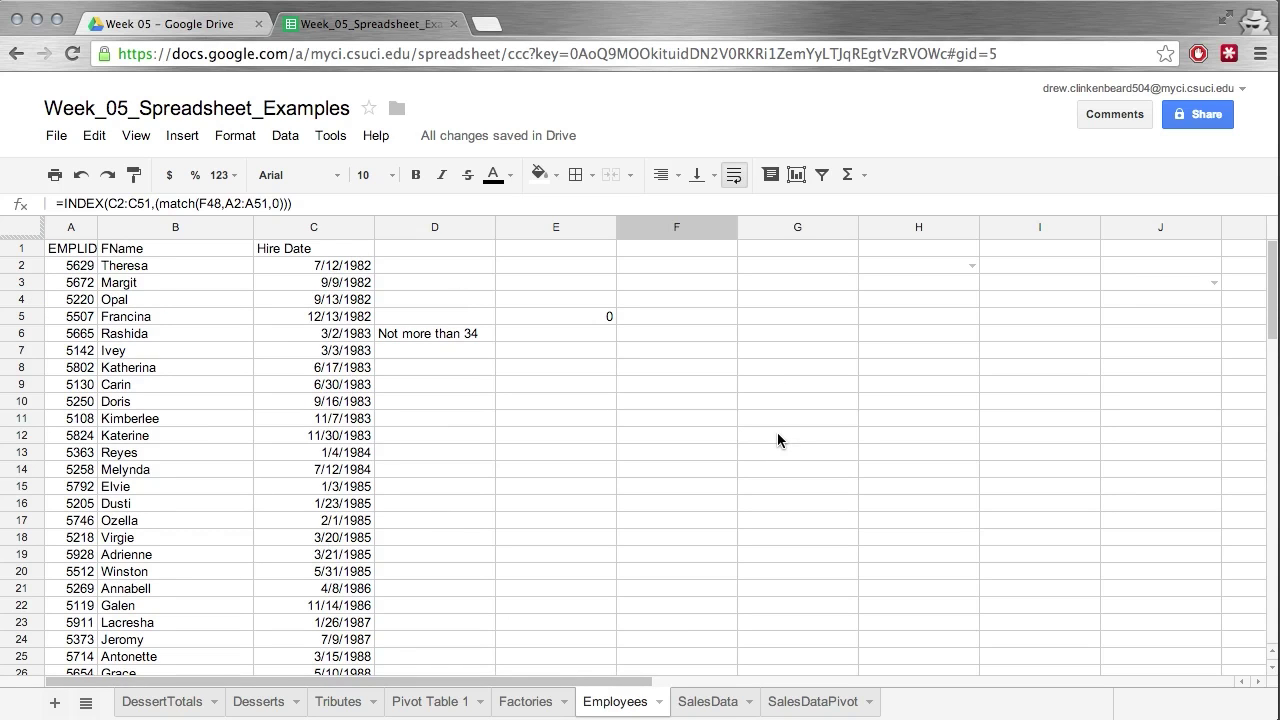
pyautogui.scroll(-10, 777, 432)
pyautogui.click(693, 389)
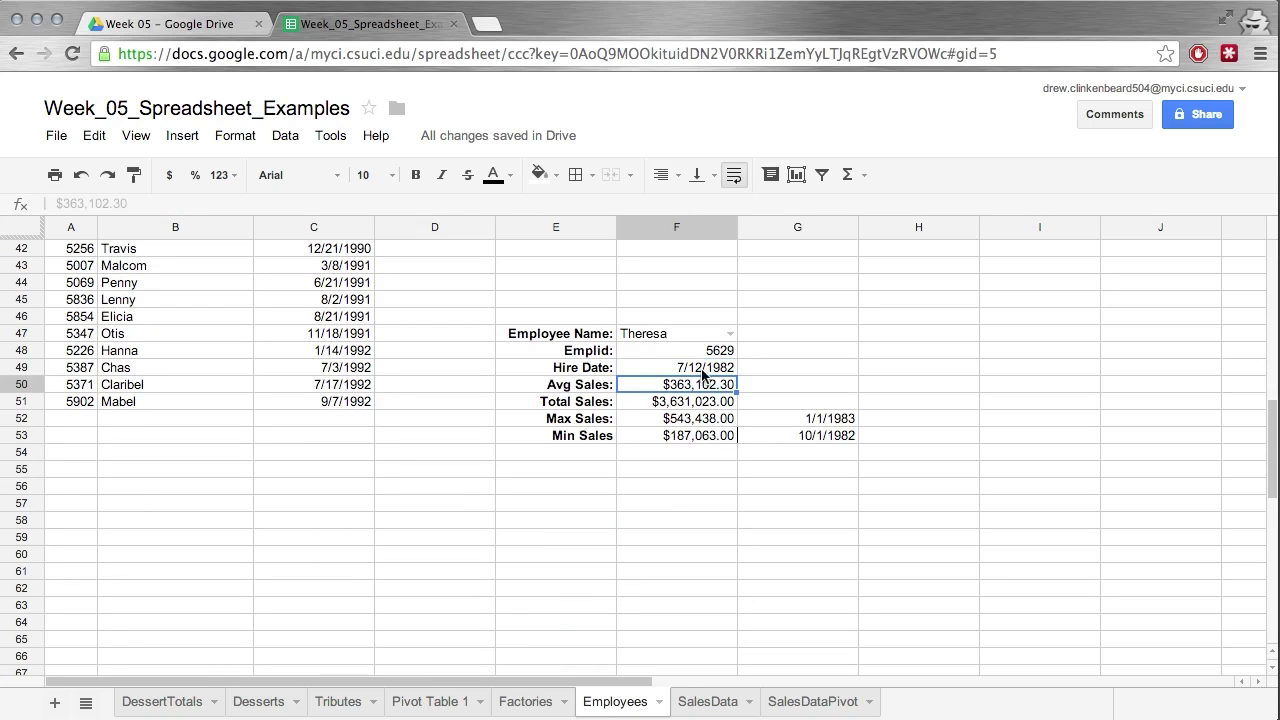
# Step: Inspect the Emplid lookup formula and the pivot table's settings
pyautogui.doubleClick(720, 351)
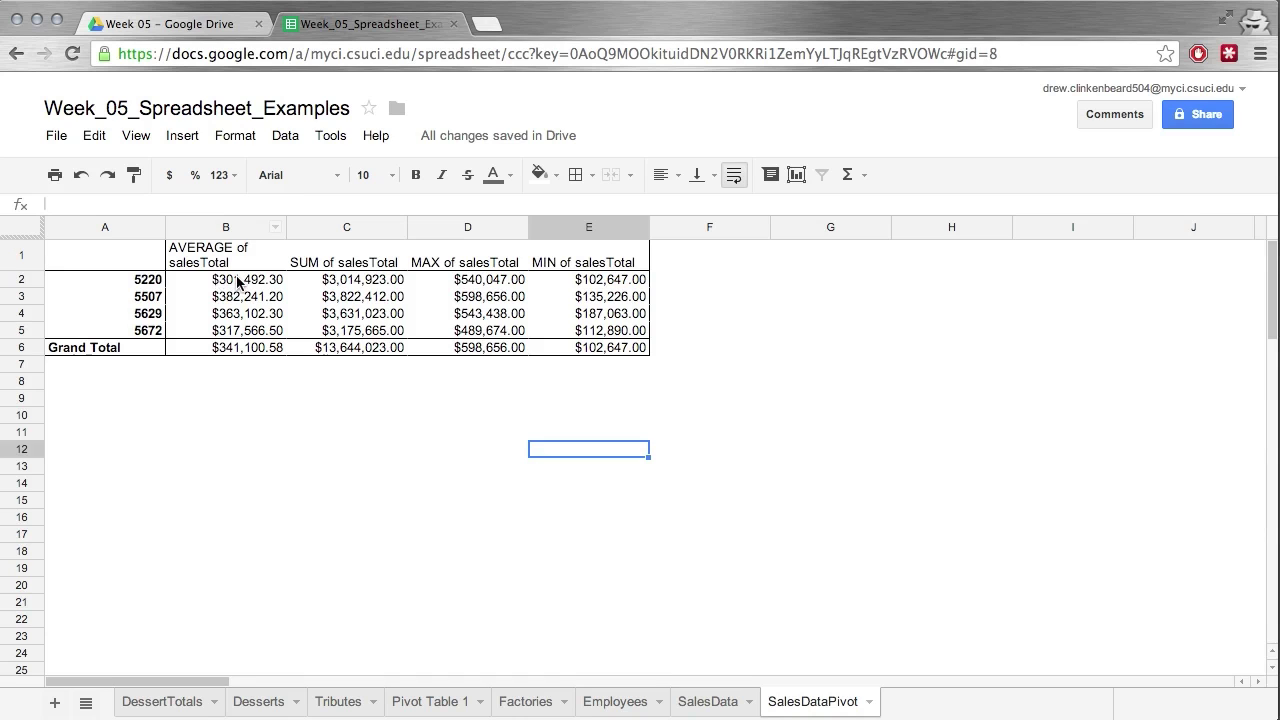
pyautogui.click(238, 285)
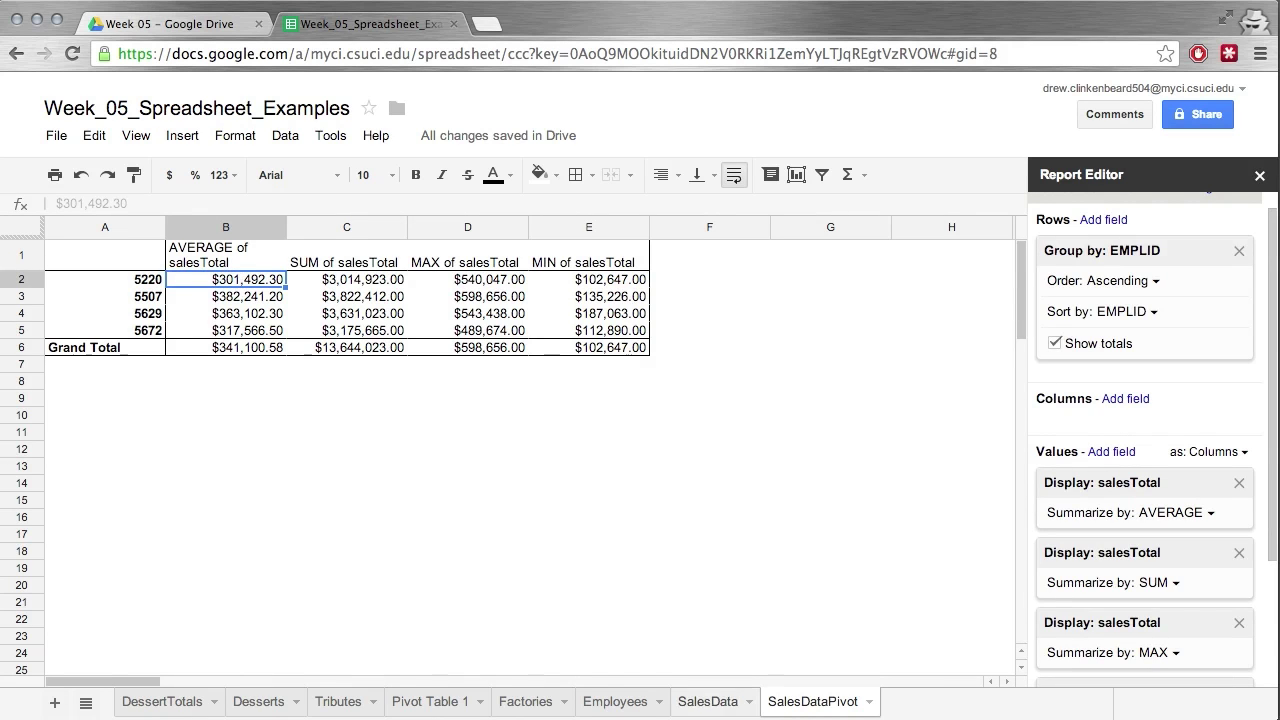
pyautogui.click(705, 705)
pyautogui.click(605, 703)
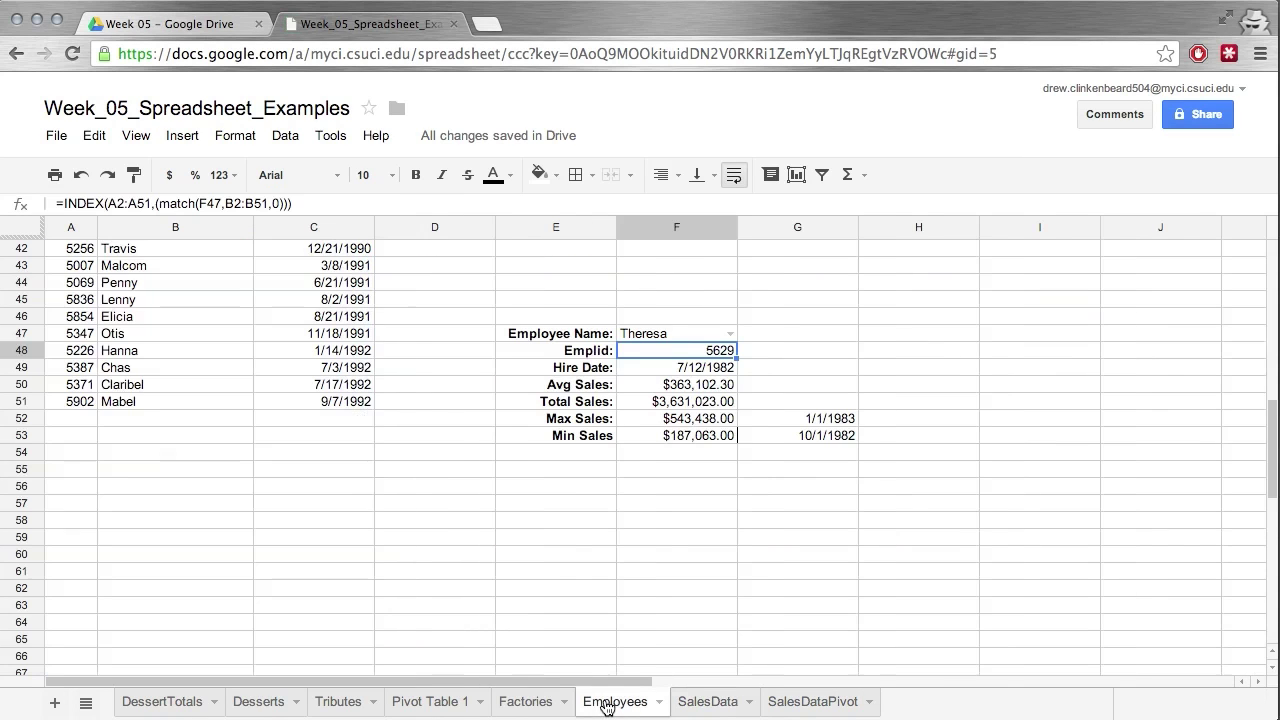
# Step: Check the Avg Sales value and the Emplid formula's ranges without editing, then view SalesData
pyautogui.click(679, 490)
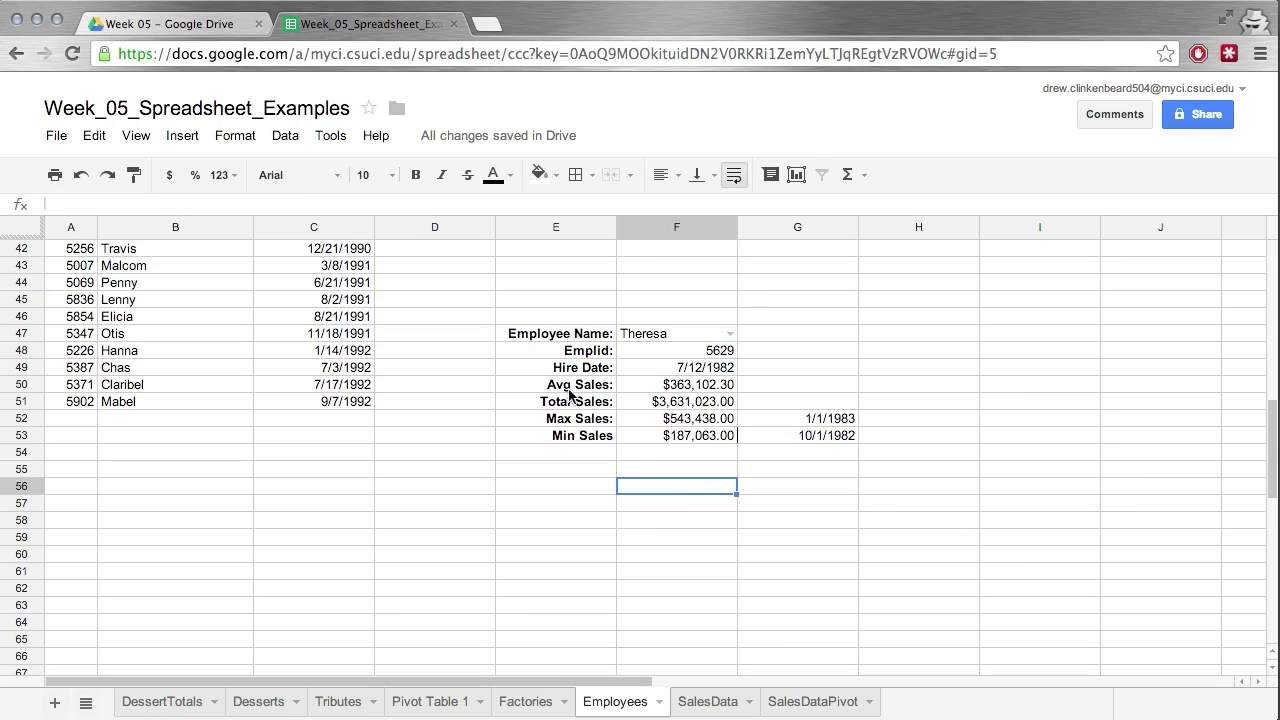
pyautogui.click(675, 386)
pyautogui.click(720, 352)
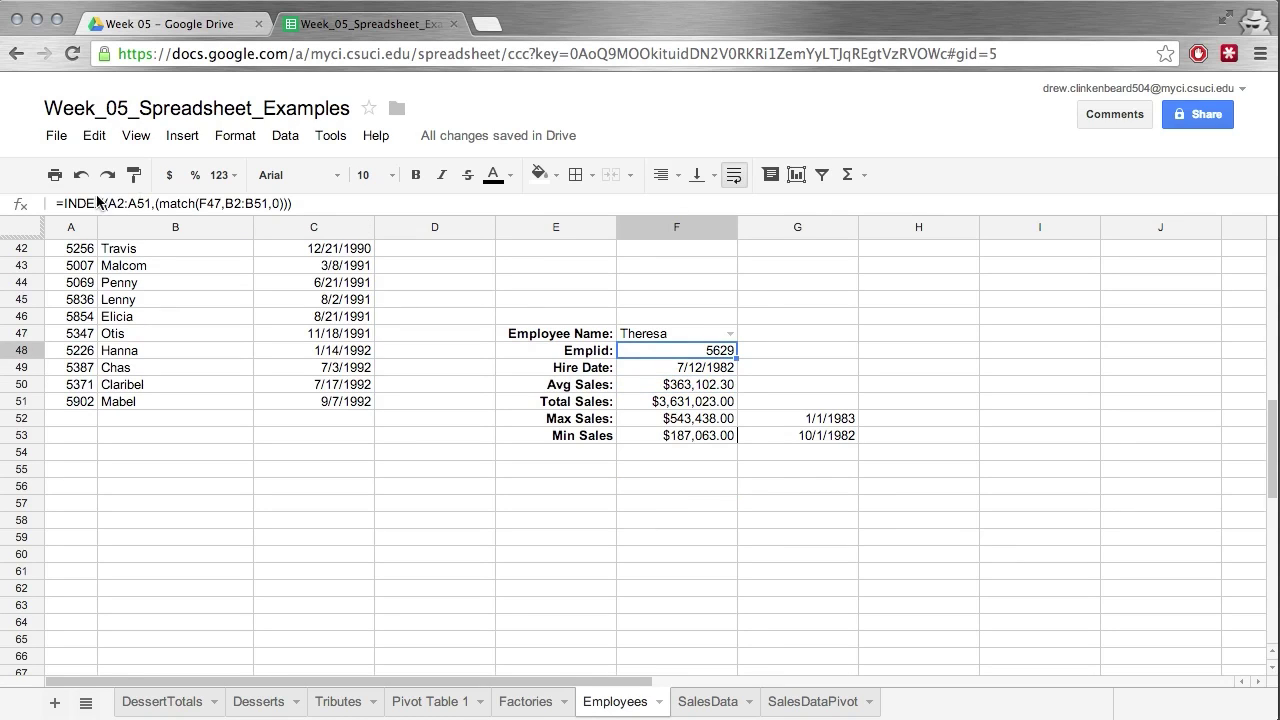
pyautogui.click(183, 204)
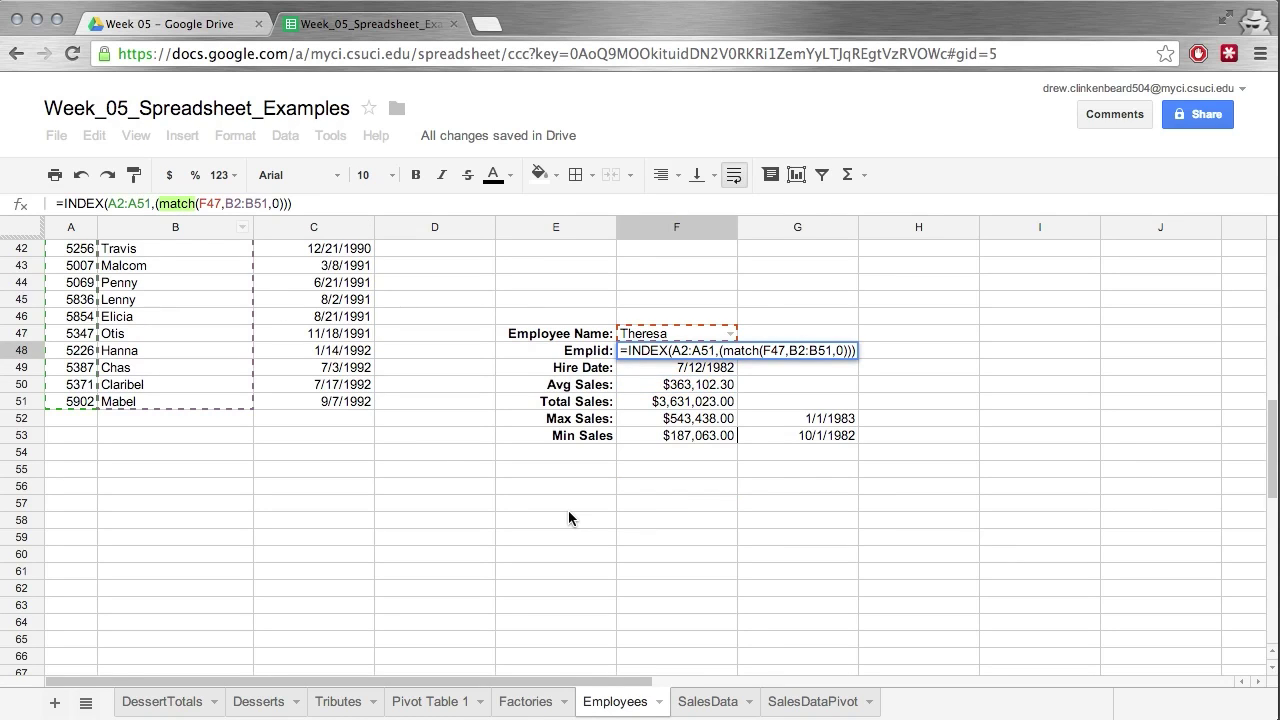
pyautogui.press('Escape')
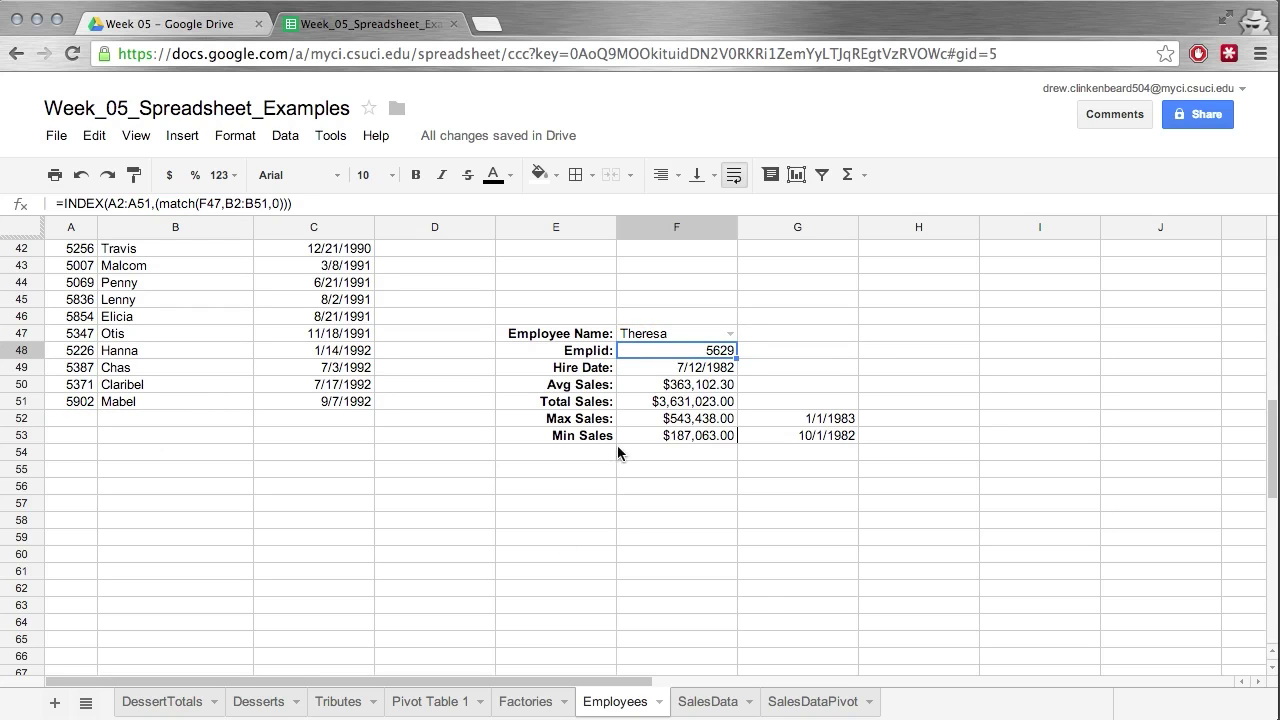
pyautogui.scroll(3, 764, 614)
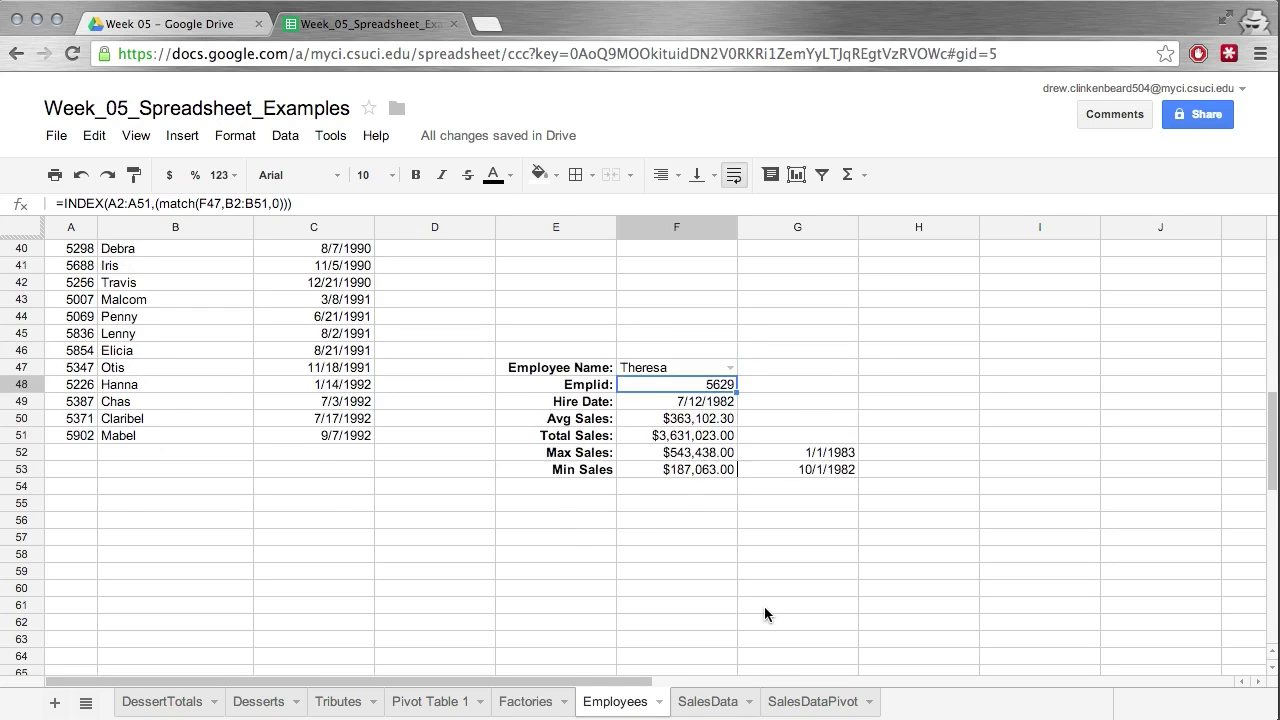
pyautogui.click(711, 705)
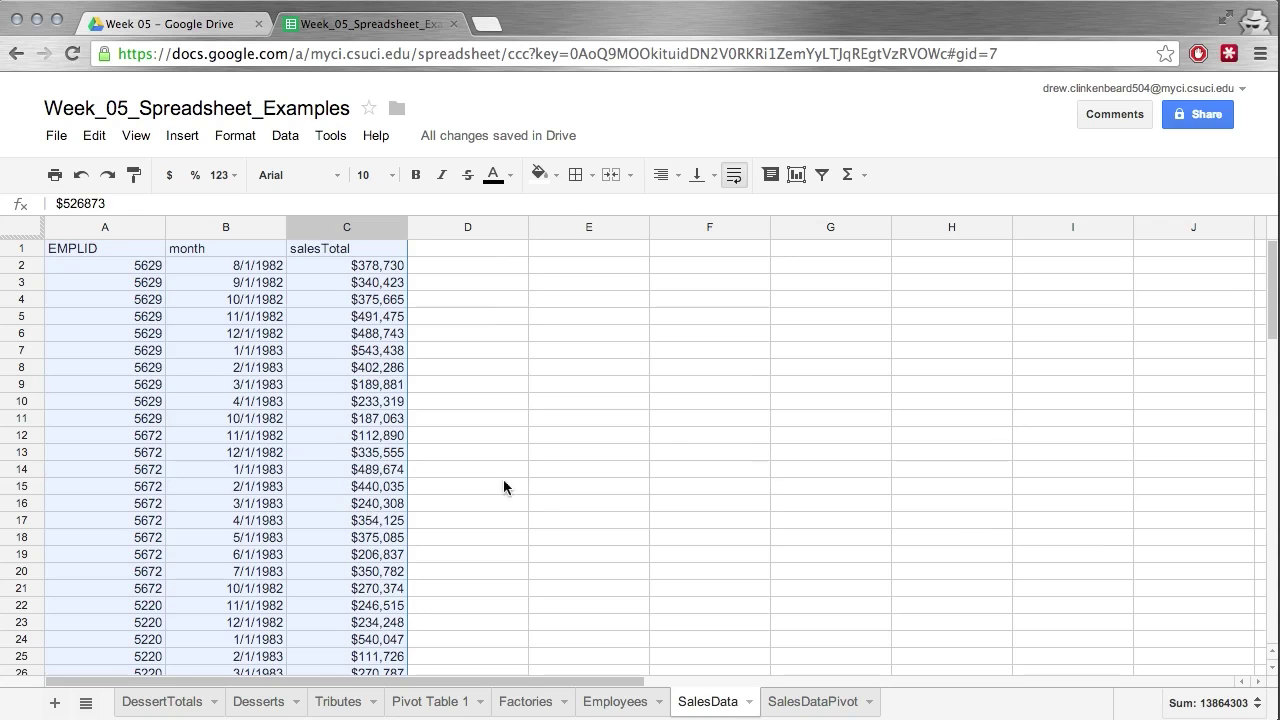
# Step: Change the 11/1/1982 salesTotal in C5 from $491,475 to 4
pyautogui.click(550, 481)
pyautogui.doubleClick(383, 318)
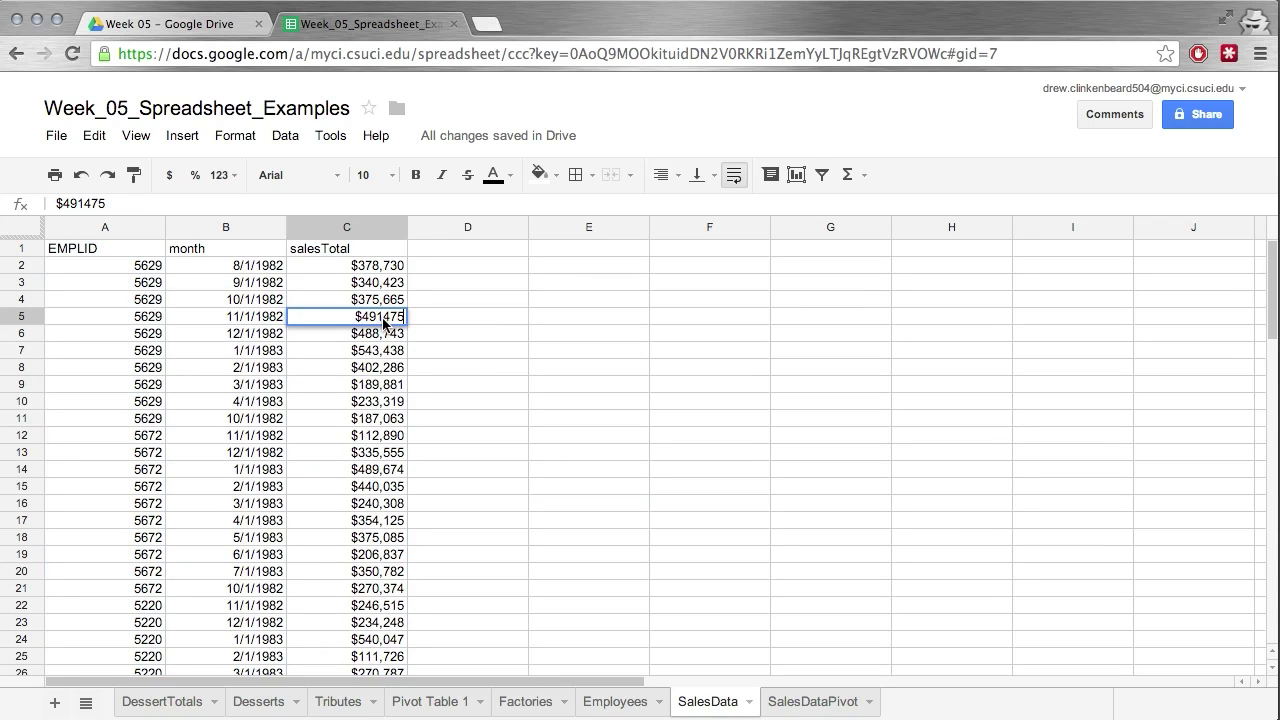
pyautogui.moveTo(362, 316); pyautogui.dragTo(392, 316)
pyautogui.write('4')
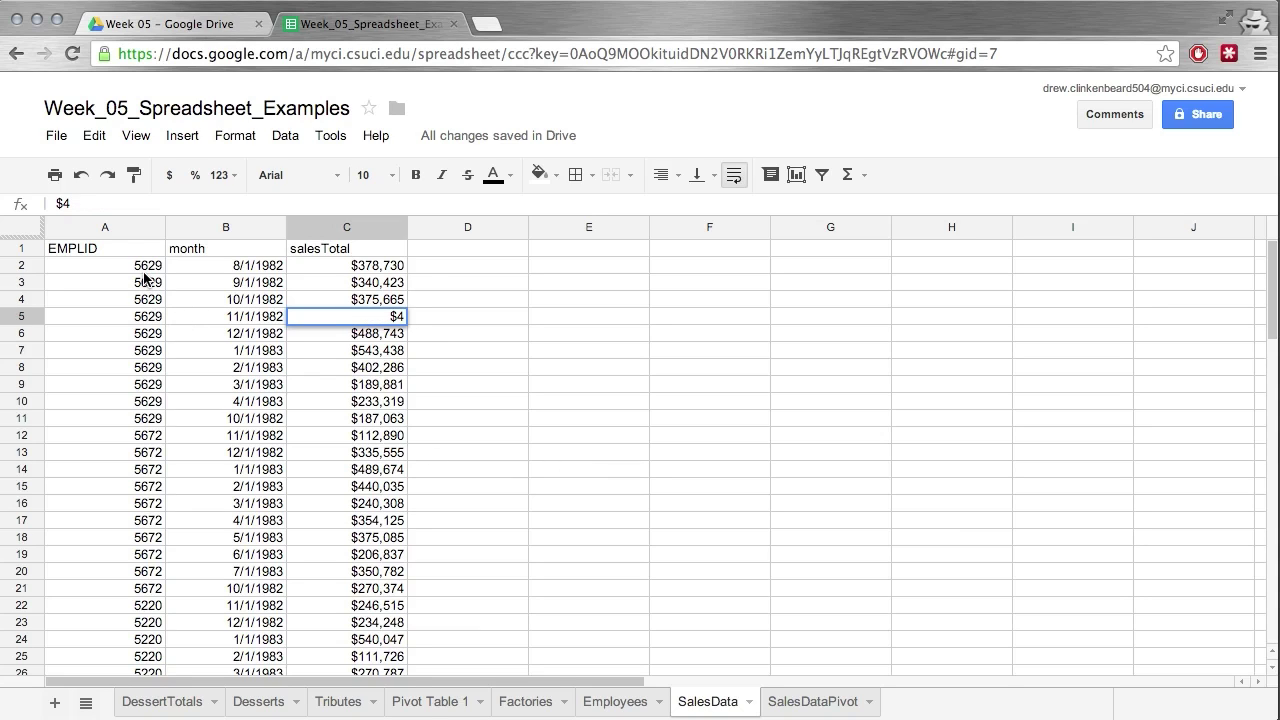
pyautogui.press('Return')
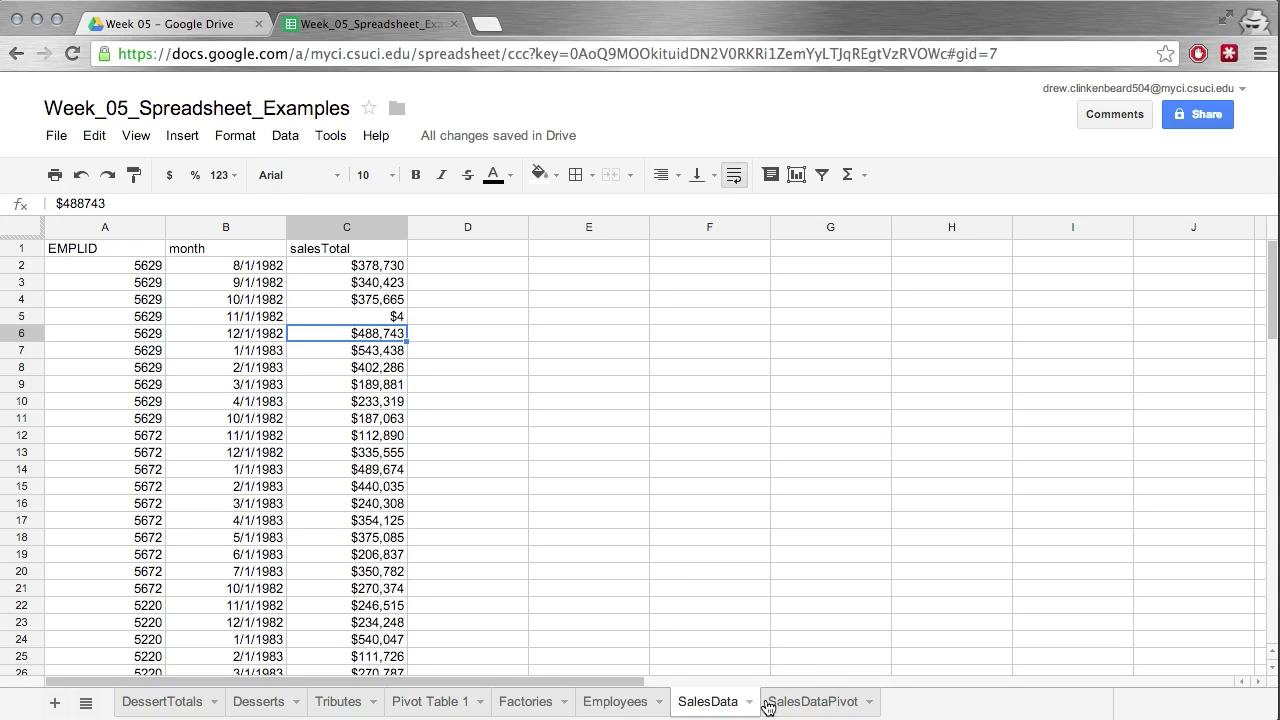
# Step: Check the Employees and SalesDataPivot sheets for the effect of the $4 edit
pyautogui.click(614, 701)
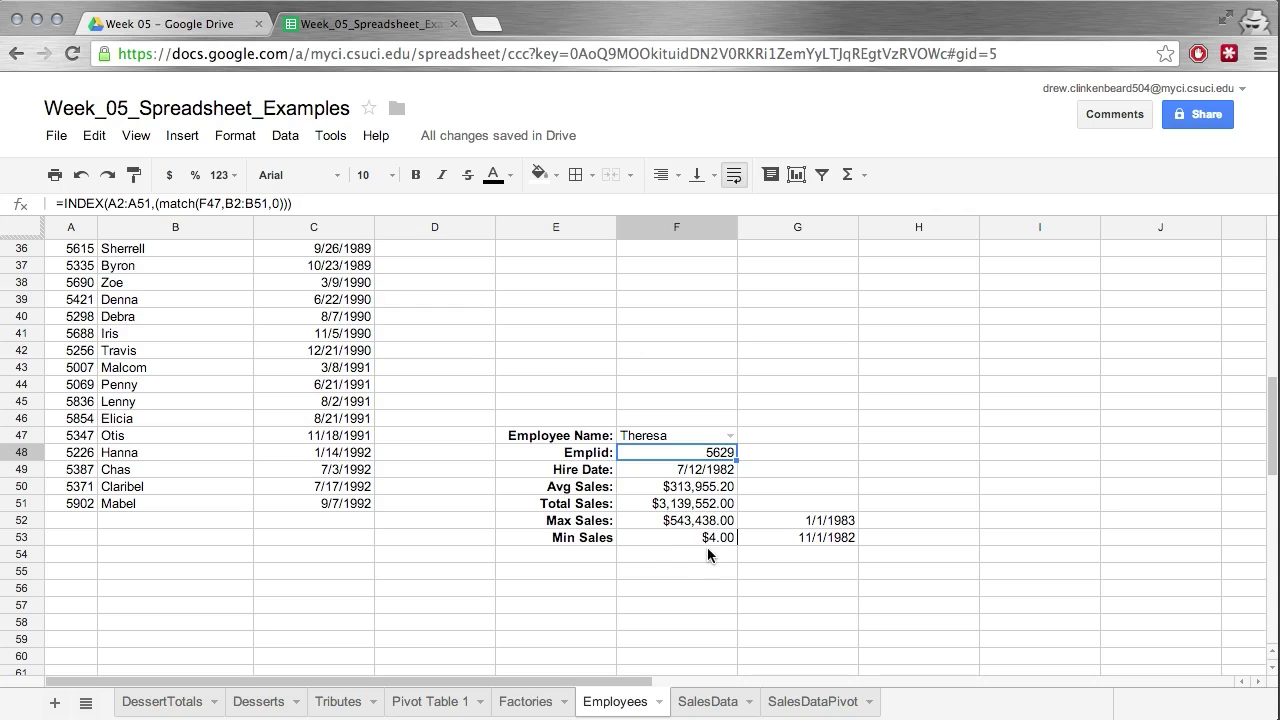
pyautogui.click(810, 703)
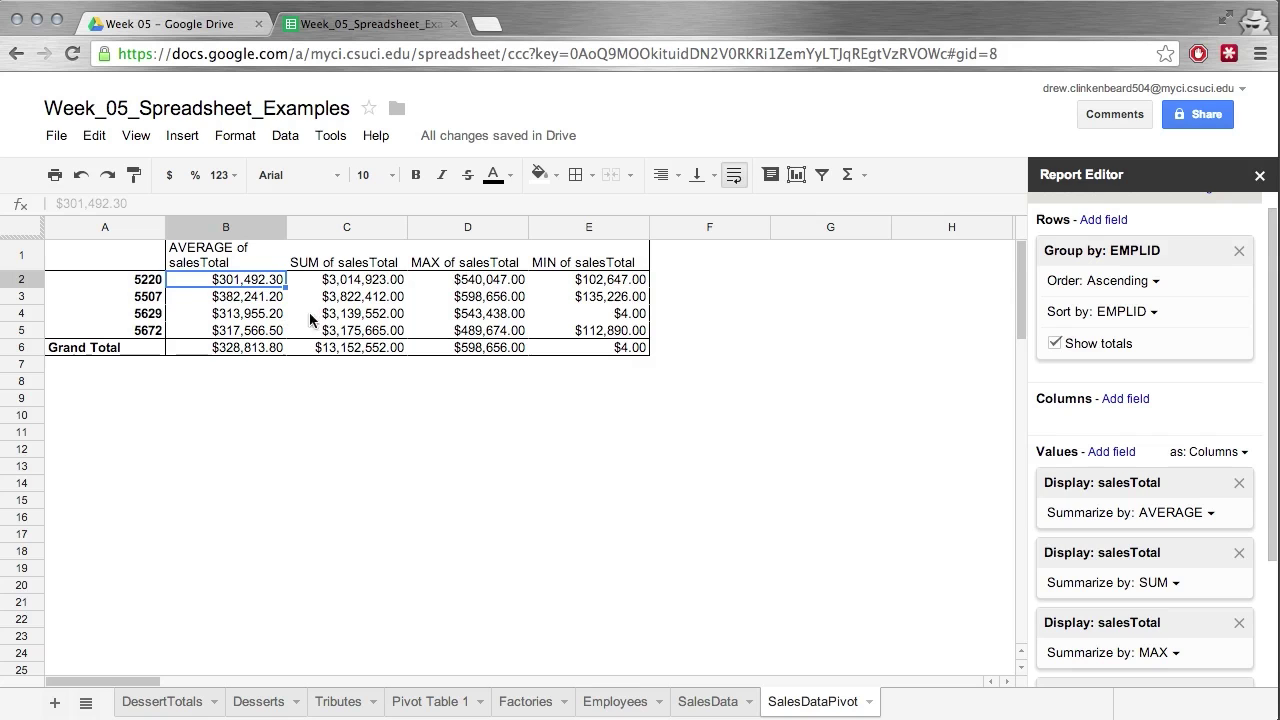
pyautogui.click(712, 704)
pyautogui.click(612, 702)
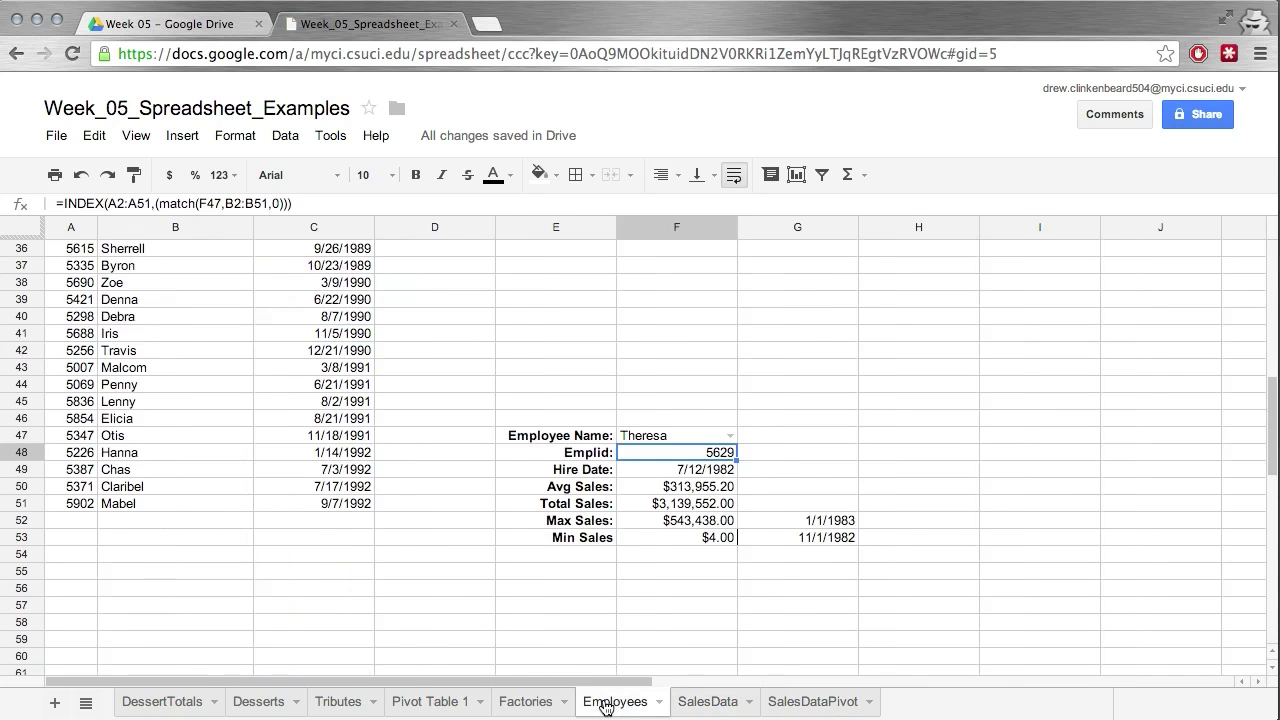
# Step: Pick another employee in F47's dropdown ($317,566.50 average sales) and return to SalesDataPivot
pyautogui.click(731, 436)
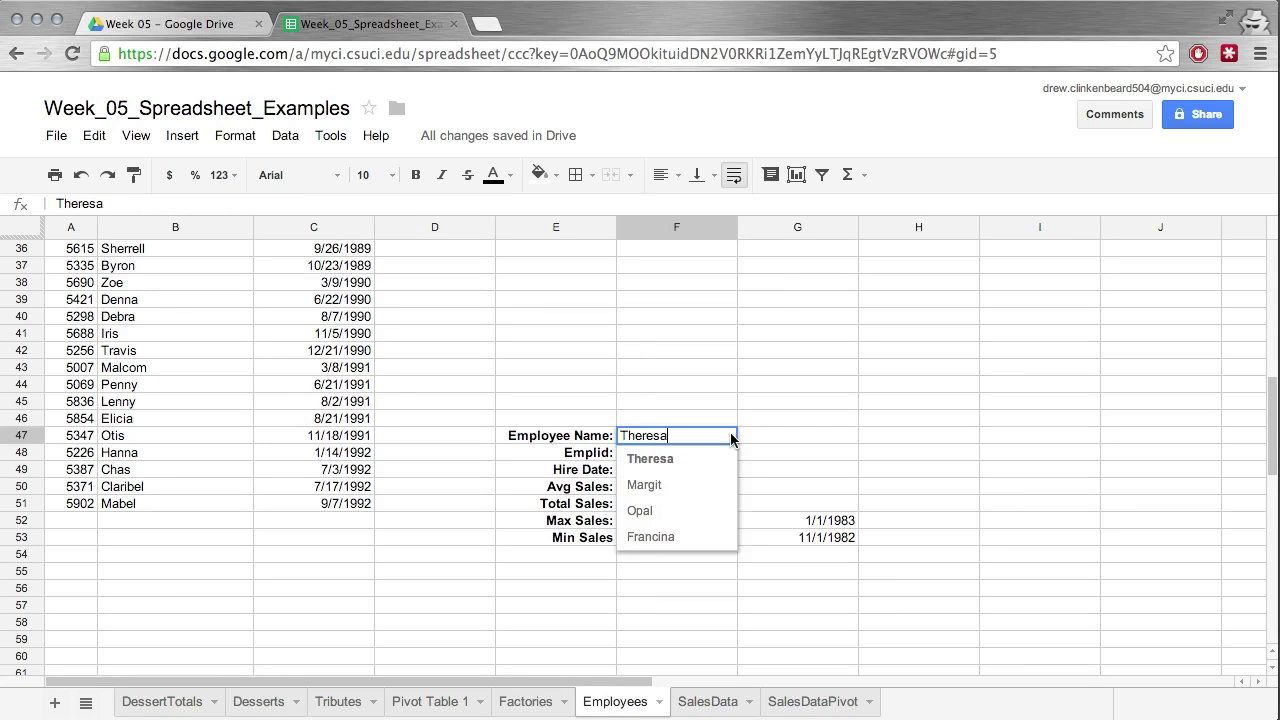
pyautogui.click(666, 487)
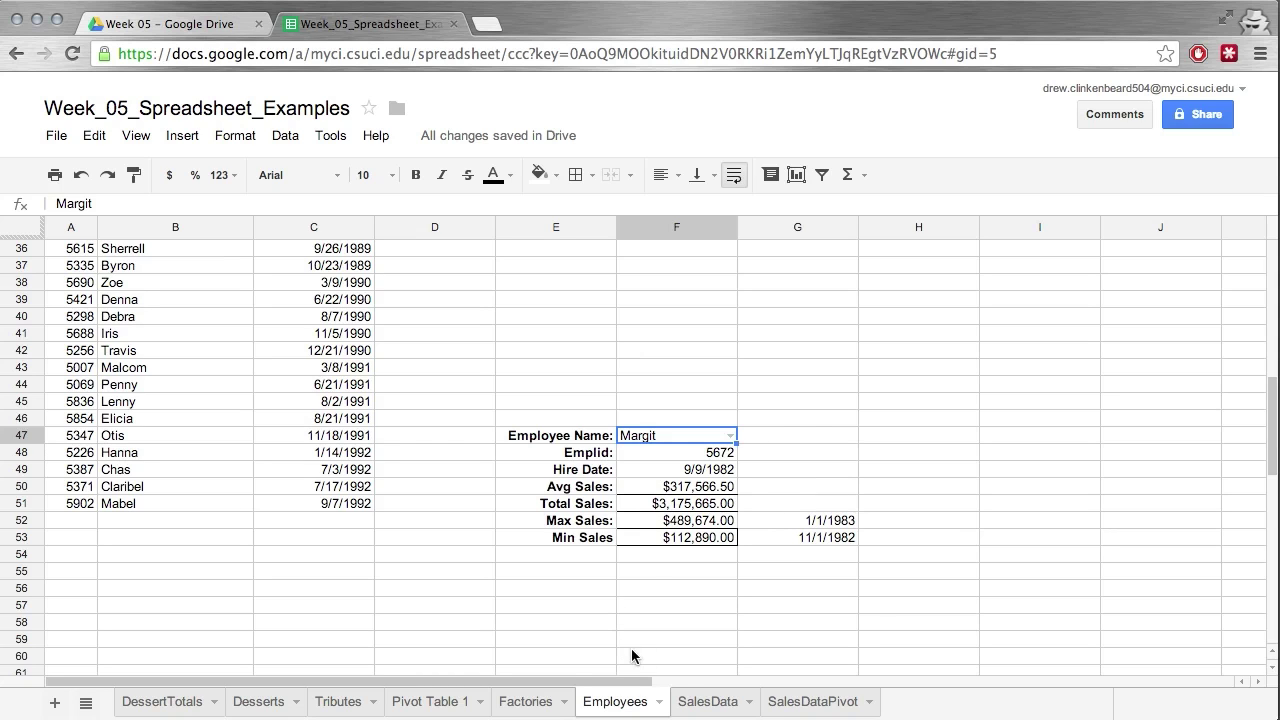
pyautogui.scroll(1, 660, 560)
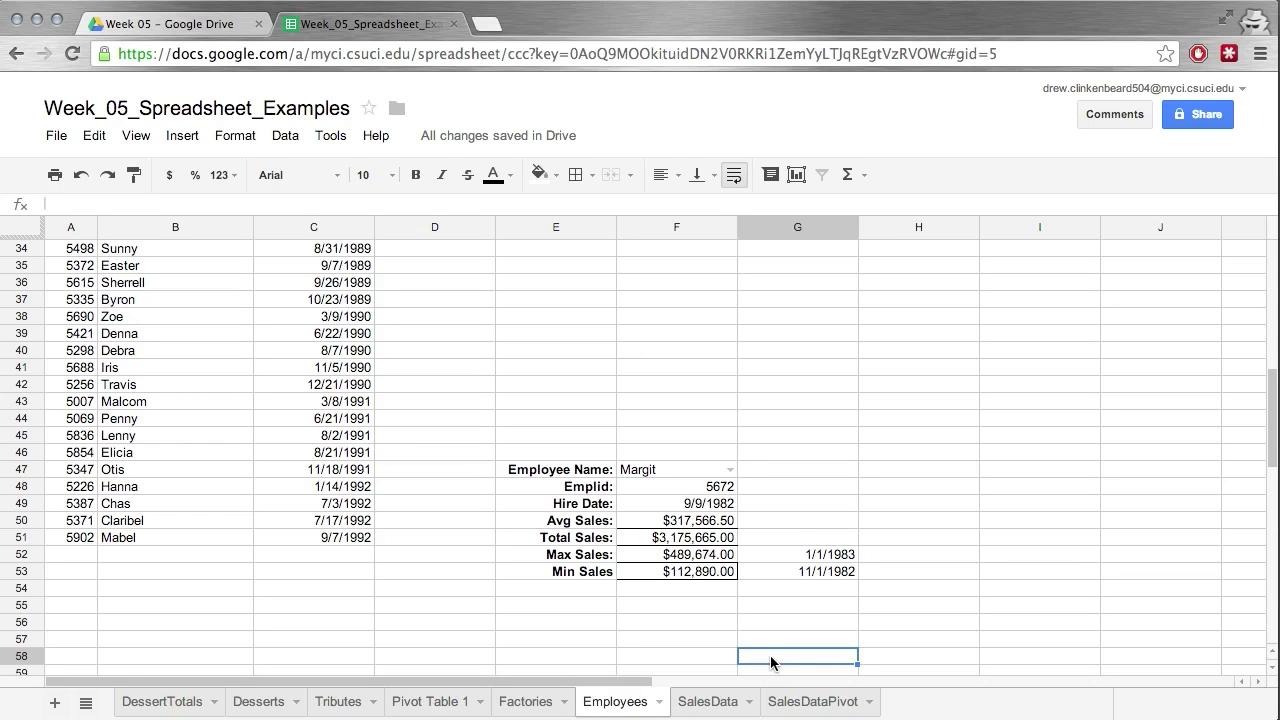
pyautogui.click(815, 701)
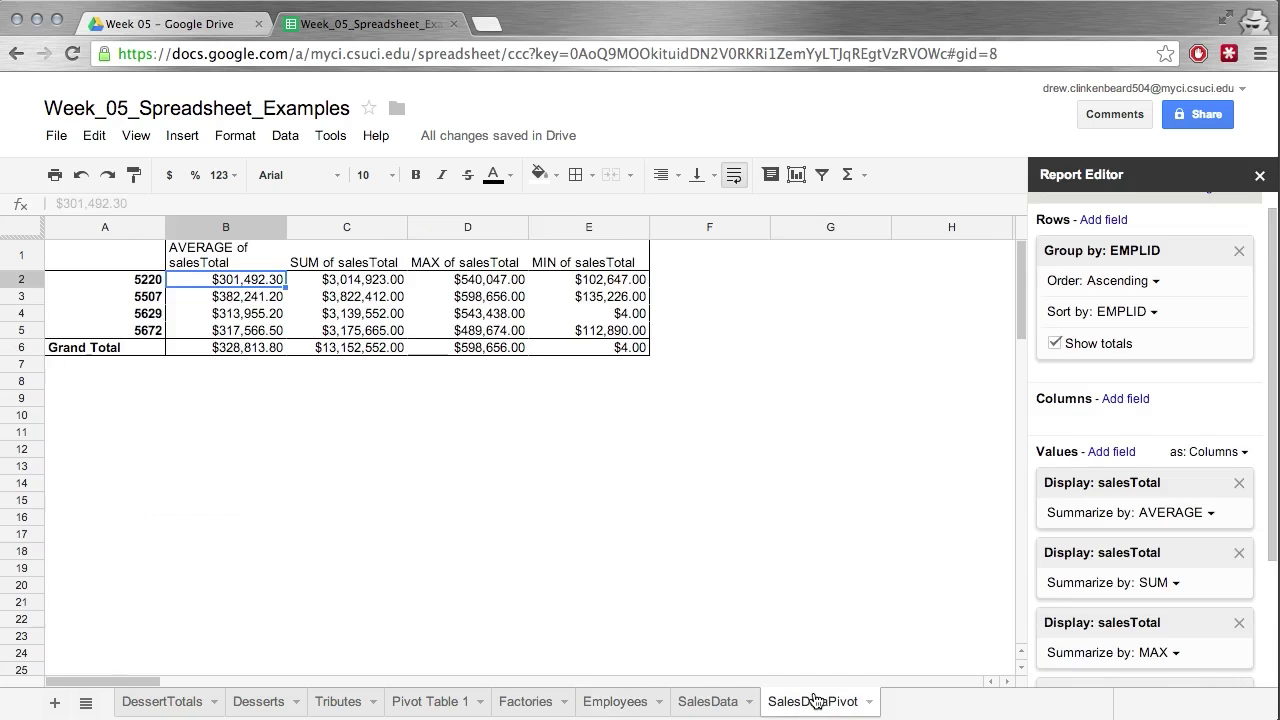
# Step: On Factories, select A1:E25, remove the filter, and create a pivot table report from it
pyautogui.click(524, 701)
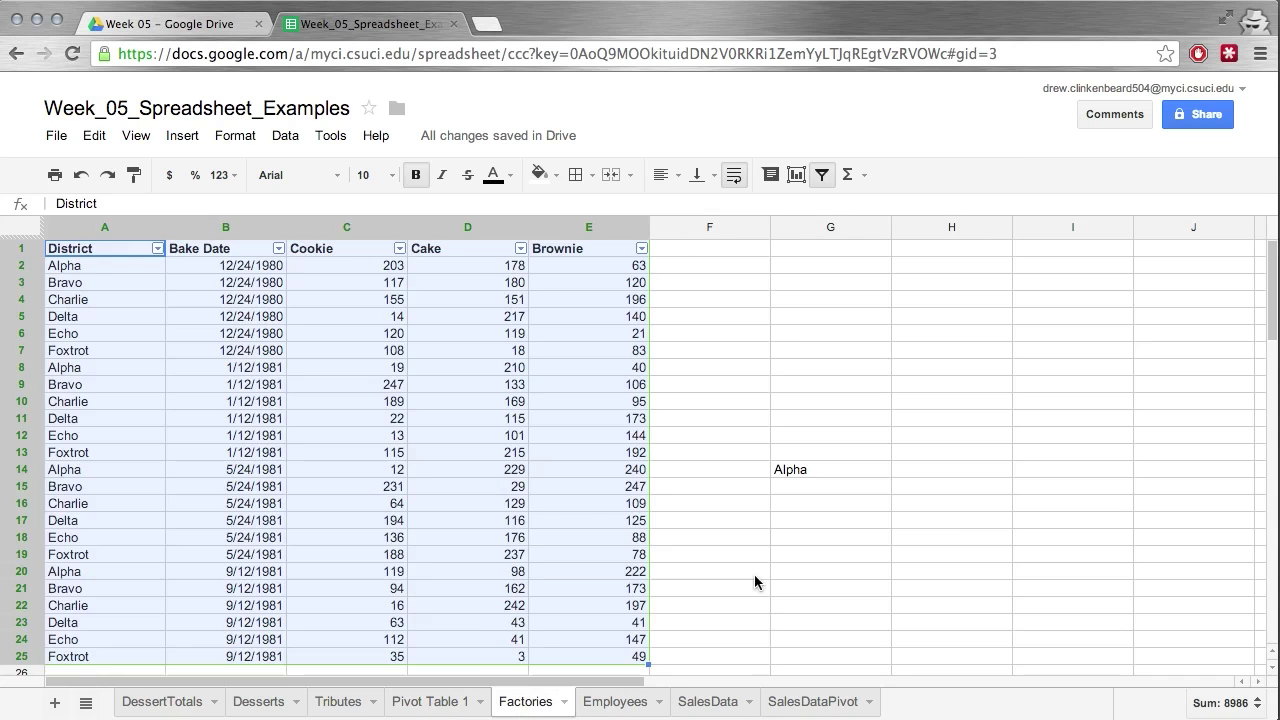
pyautogui.click(754, 574)
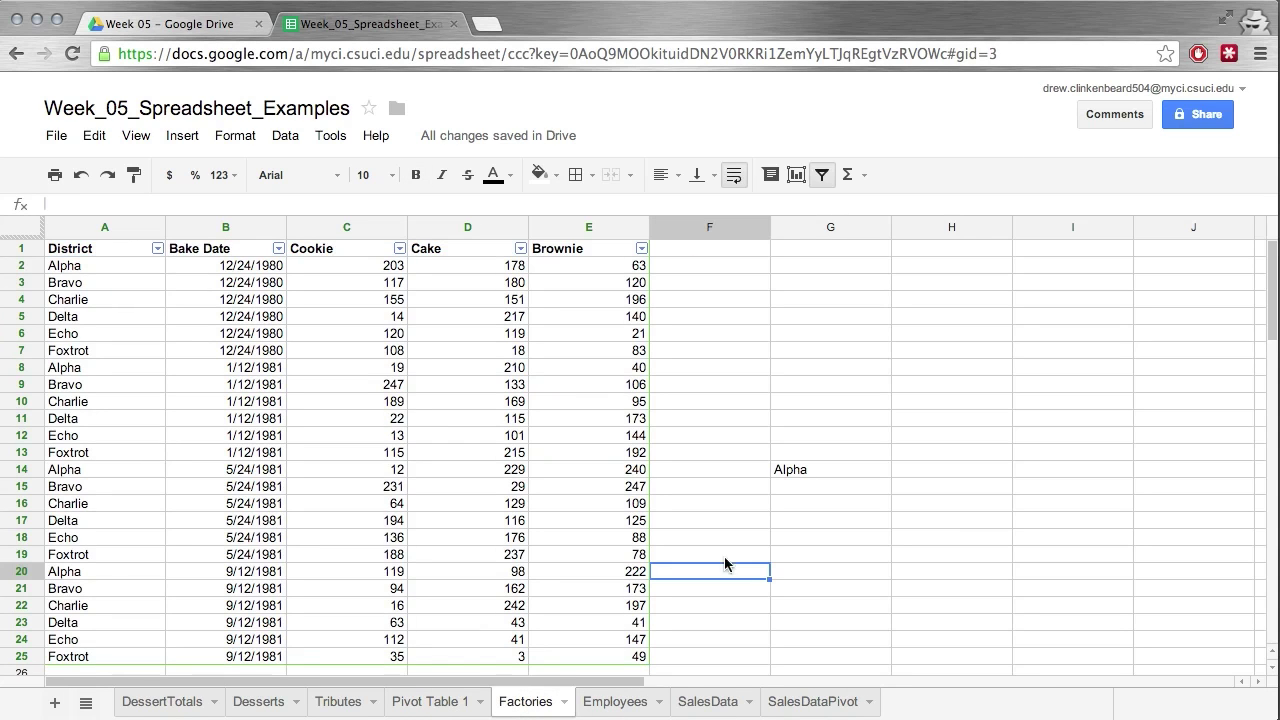
pyautogui.moveTo(84, 254); pyautogui.dragTo(623, 656)
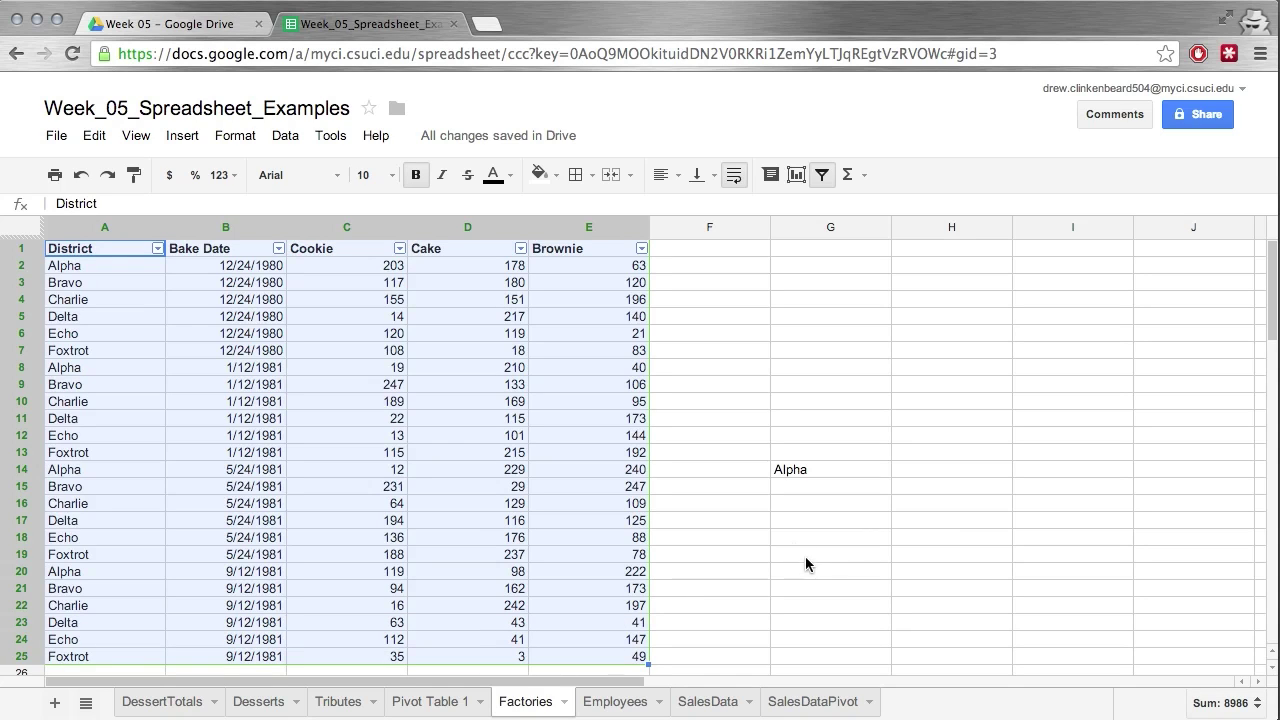
pyautogui.hotkey('ctrl', 'shift', 'l')
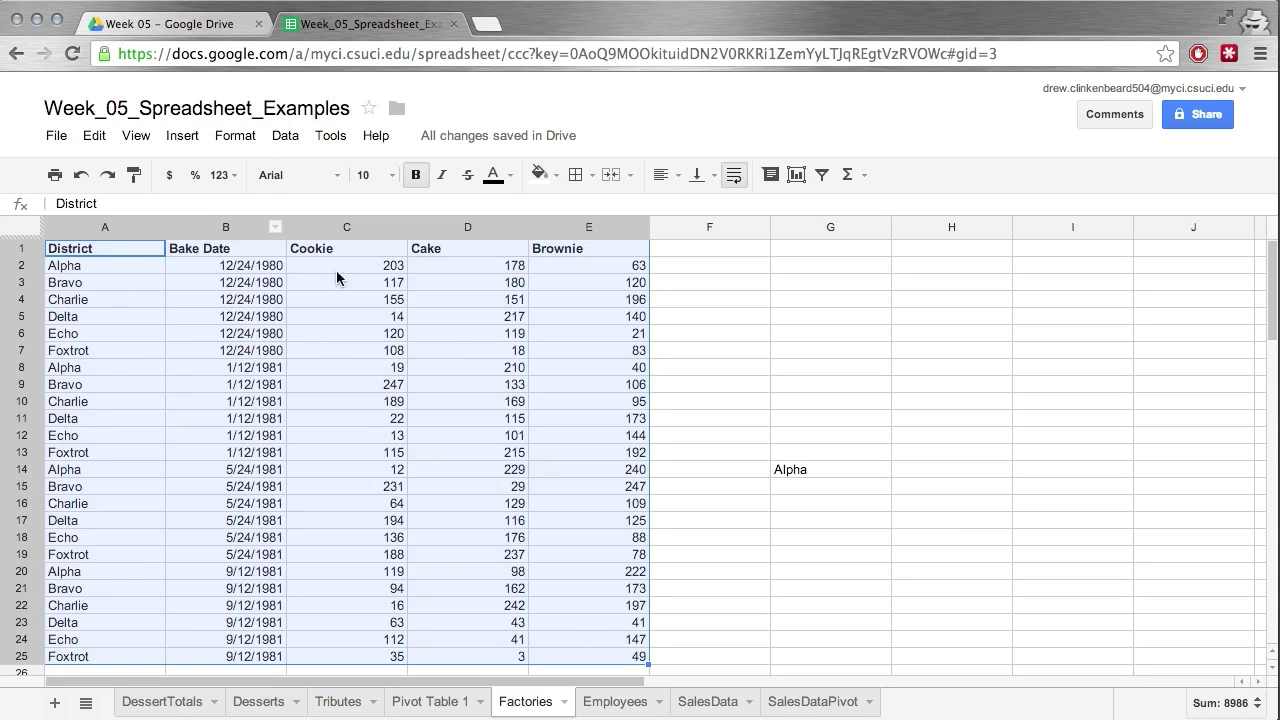
pyautogui.click(286, 136)
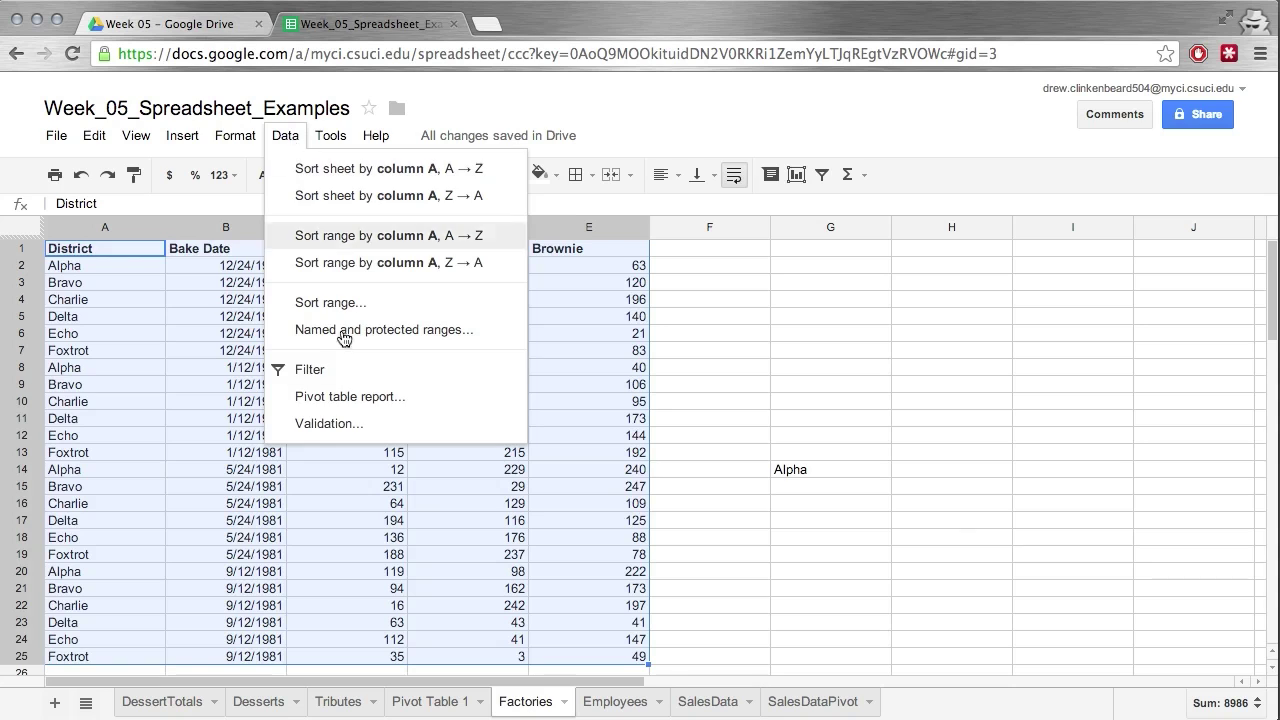
pyautogui.click(350, 397)
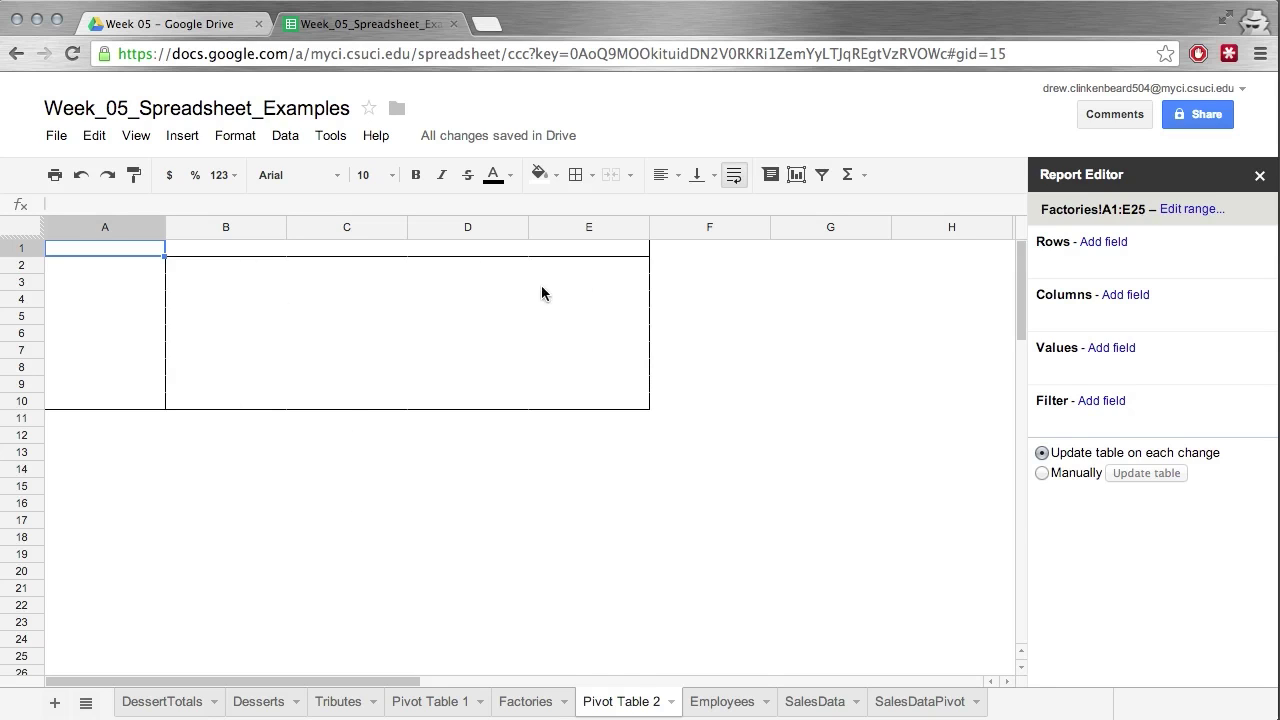
# Step: Build the pivot with District as rows, SUM of Brownie as values, and Bake Date as columns
pyautogui.click(1105, 243)
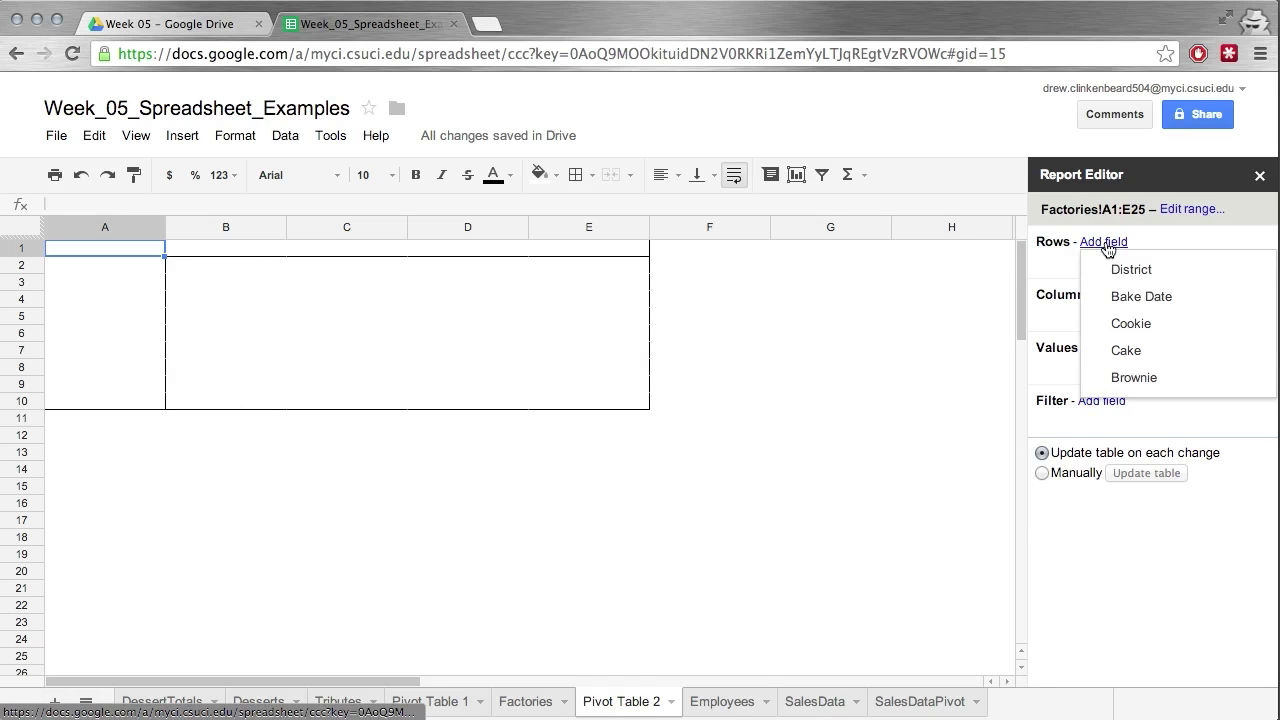
pyautogui.click(1125, 268)
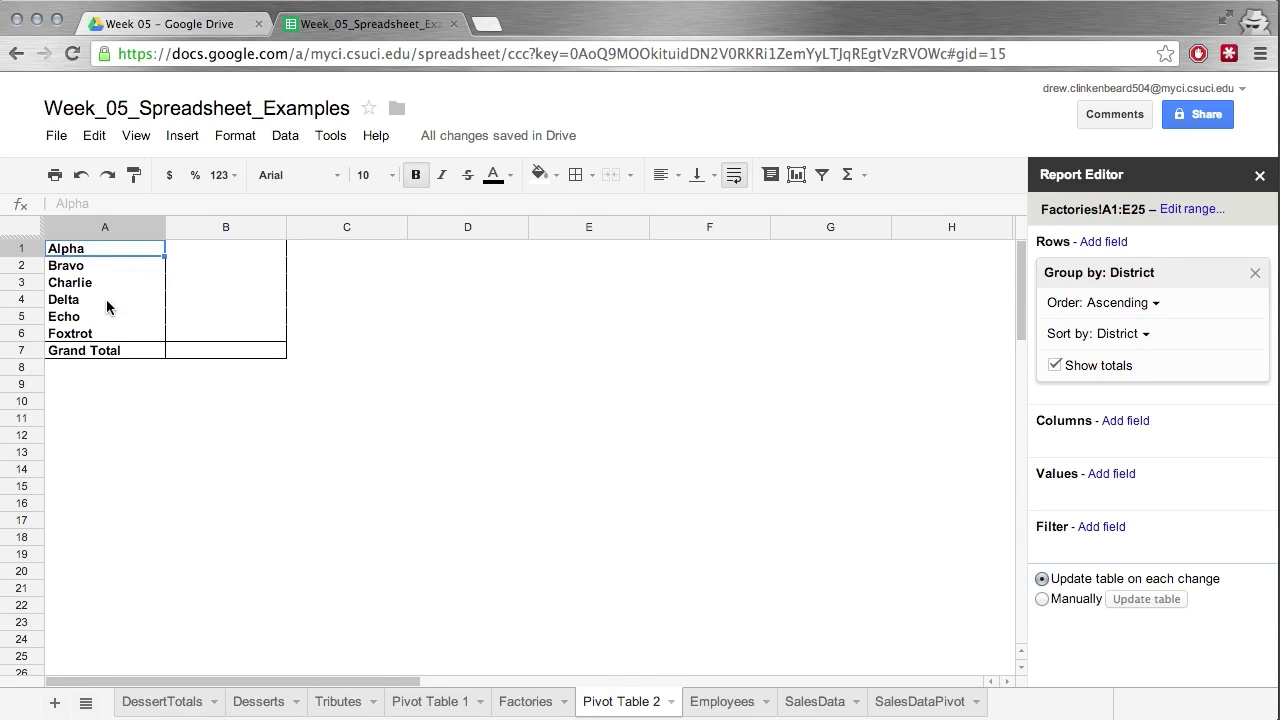
pyautogui.click(1108, 475)
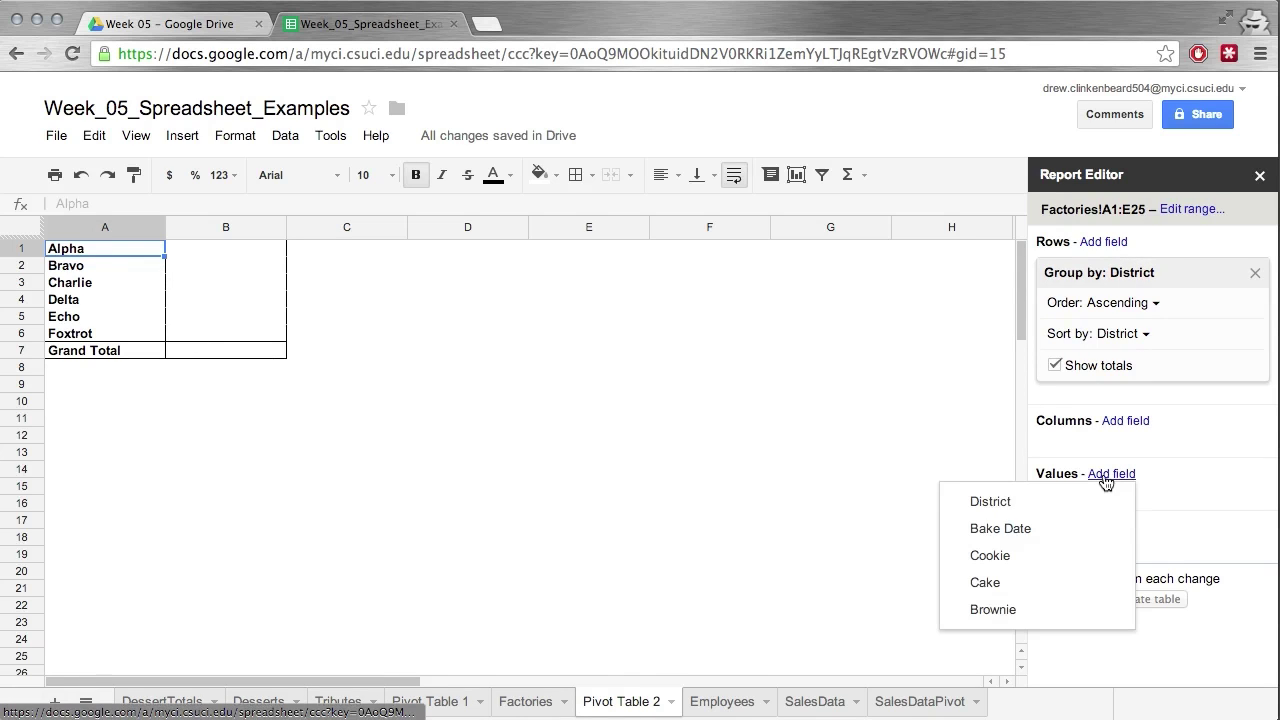
pyautogui.click(1000, 611)
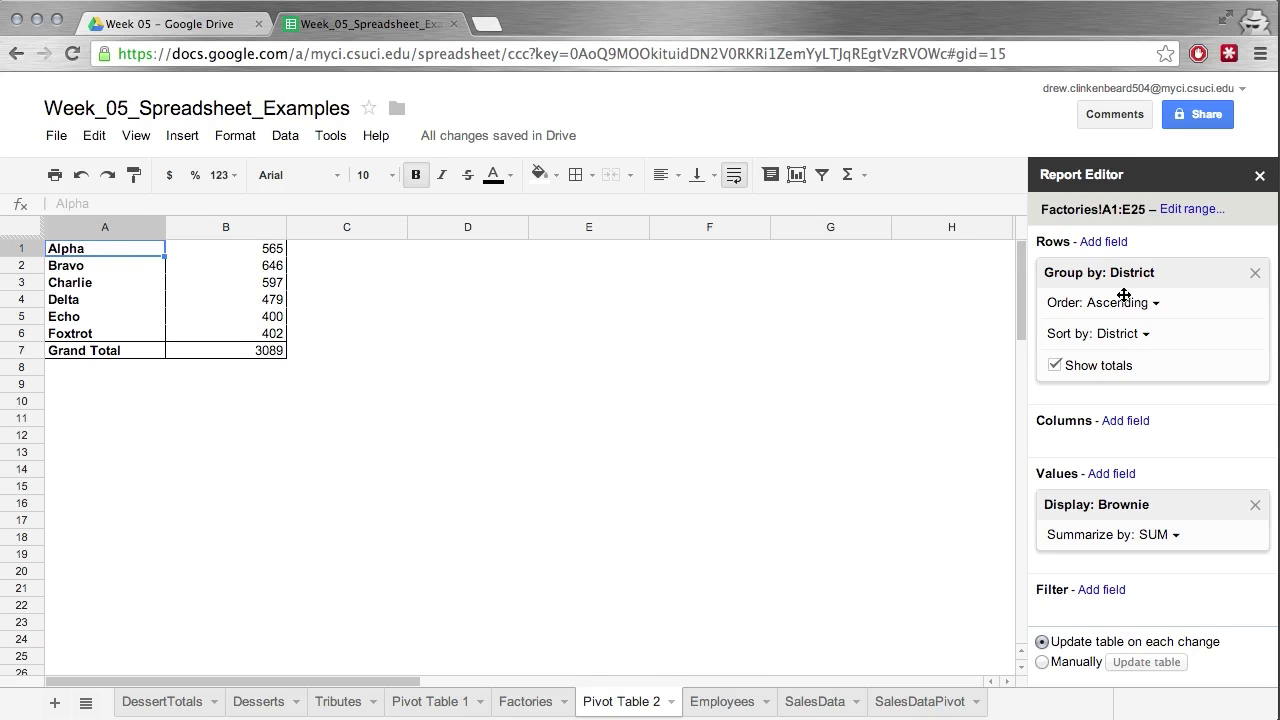
pyautogui.click(1121, 424)
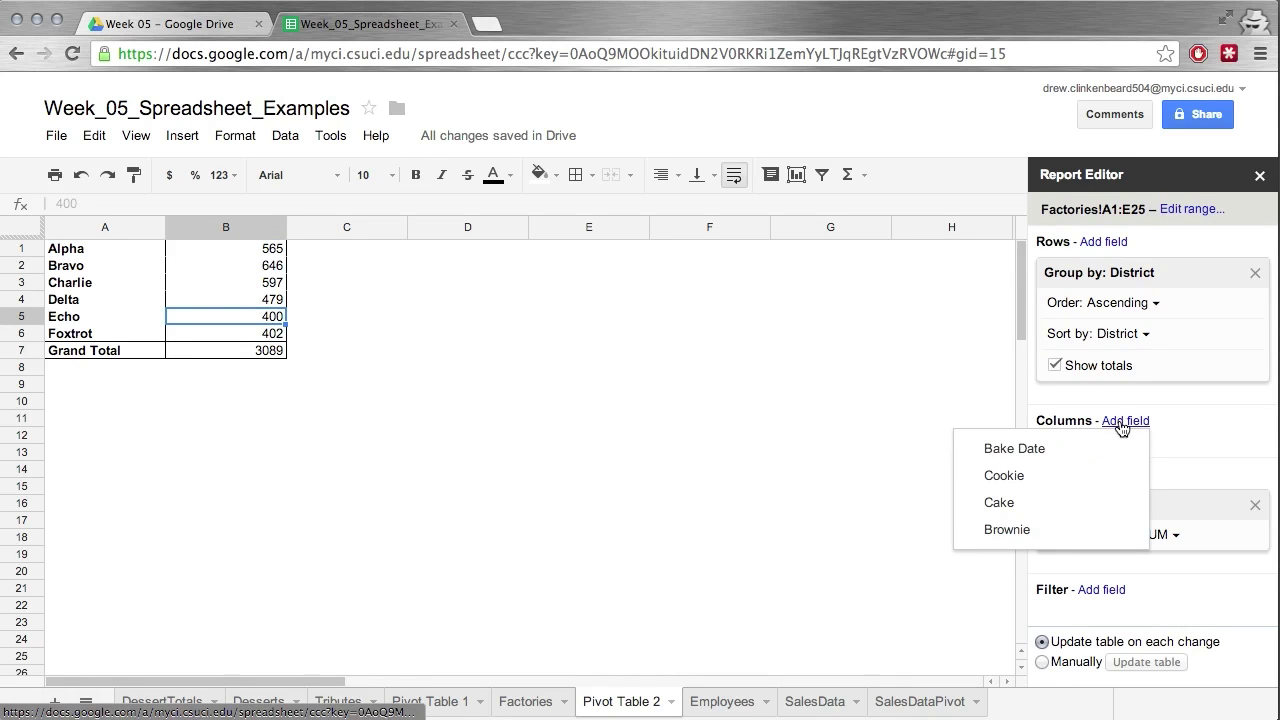
pyautogui.click(1050, 455)
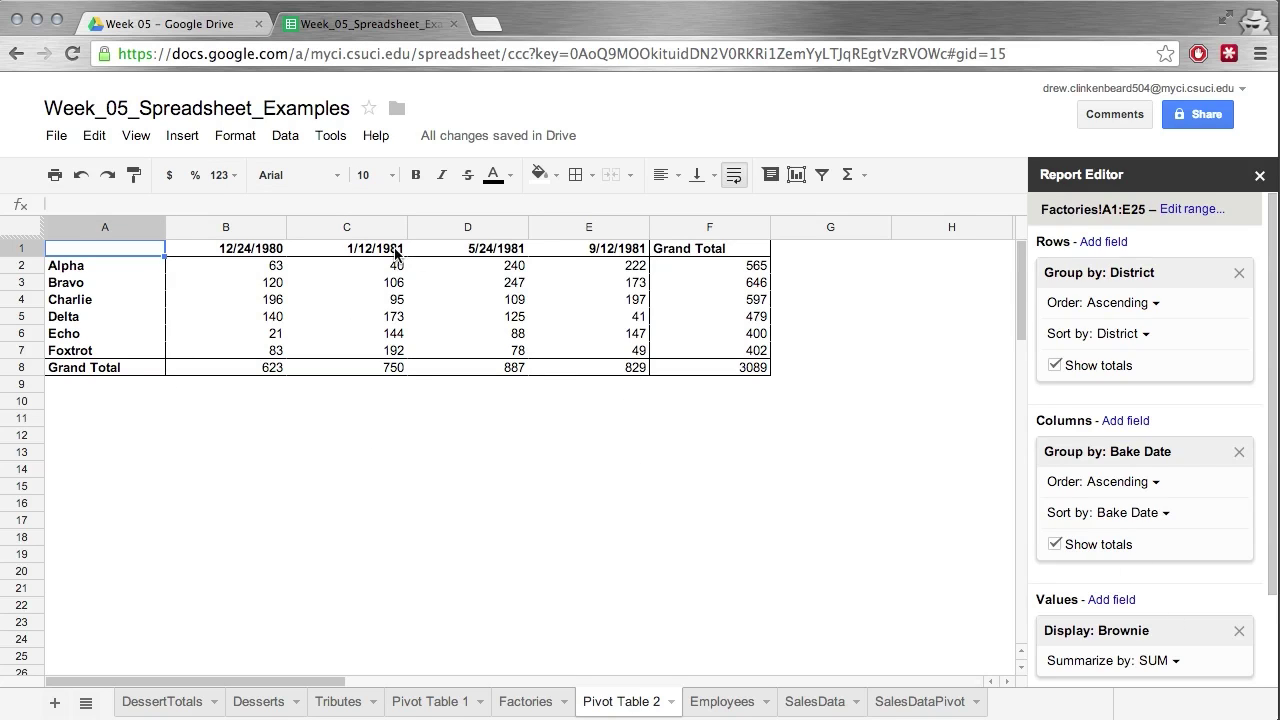
pyautogui.scroll(-2, 1149, 438)
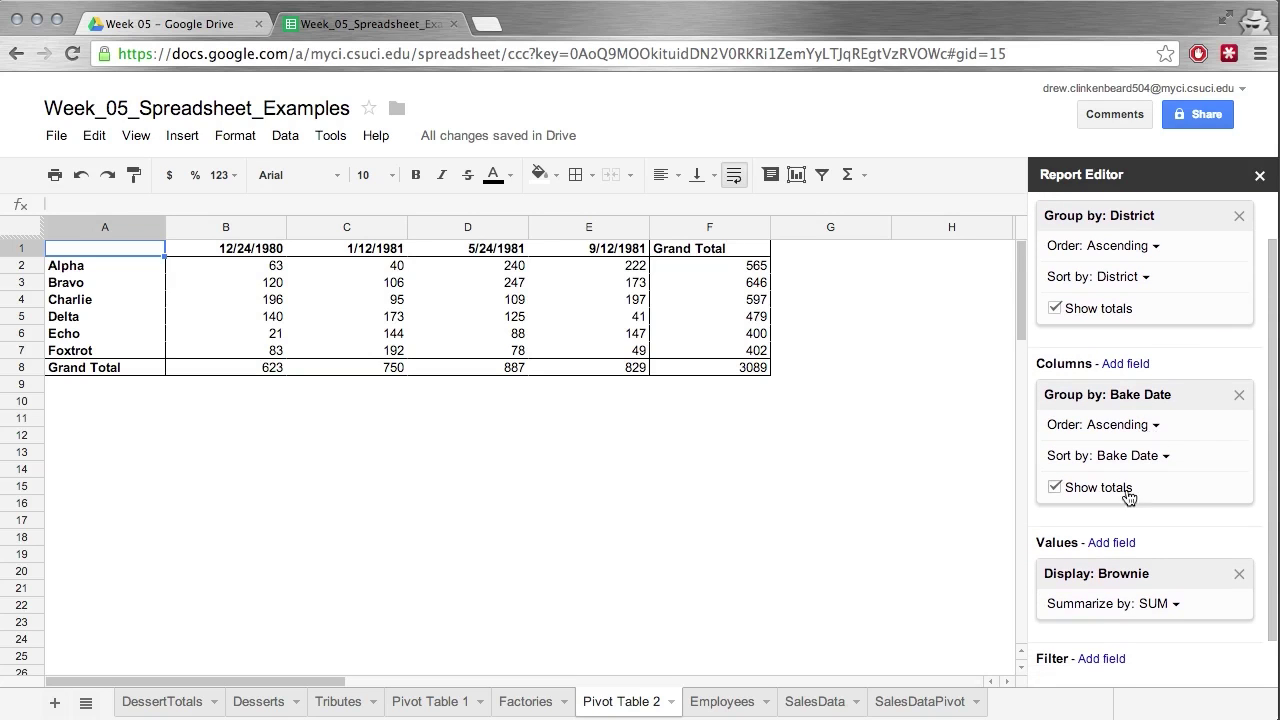
# Step: Switch the Brownie summary to AVERAGE, then MAX, checking Charlie's value and the Grand Total
pyautogui.scroll(-1, 1160, 458)
pyautogui.click(1158, 548)
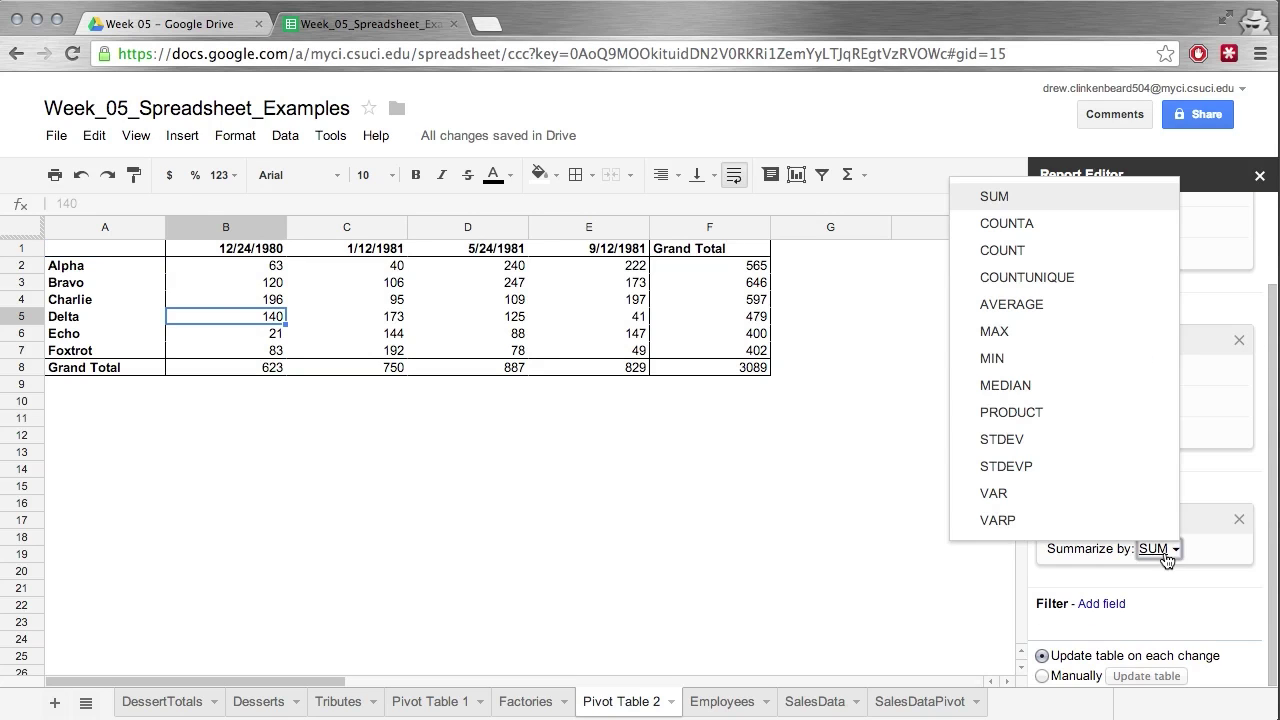
pyautogui.click(1071, 305)
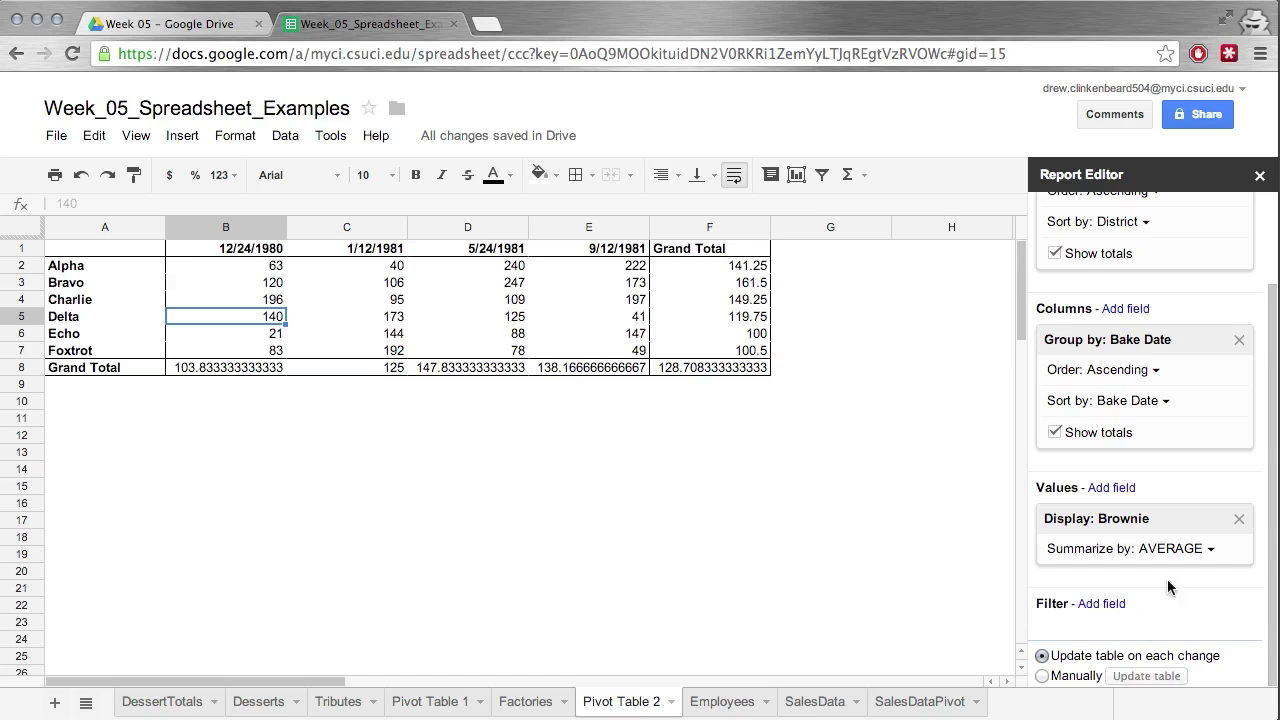
pyautogui.click(1182, 552)
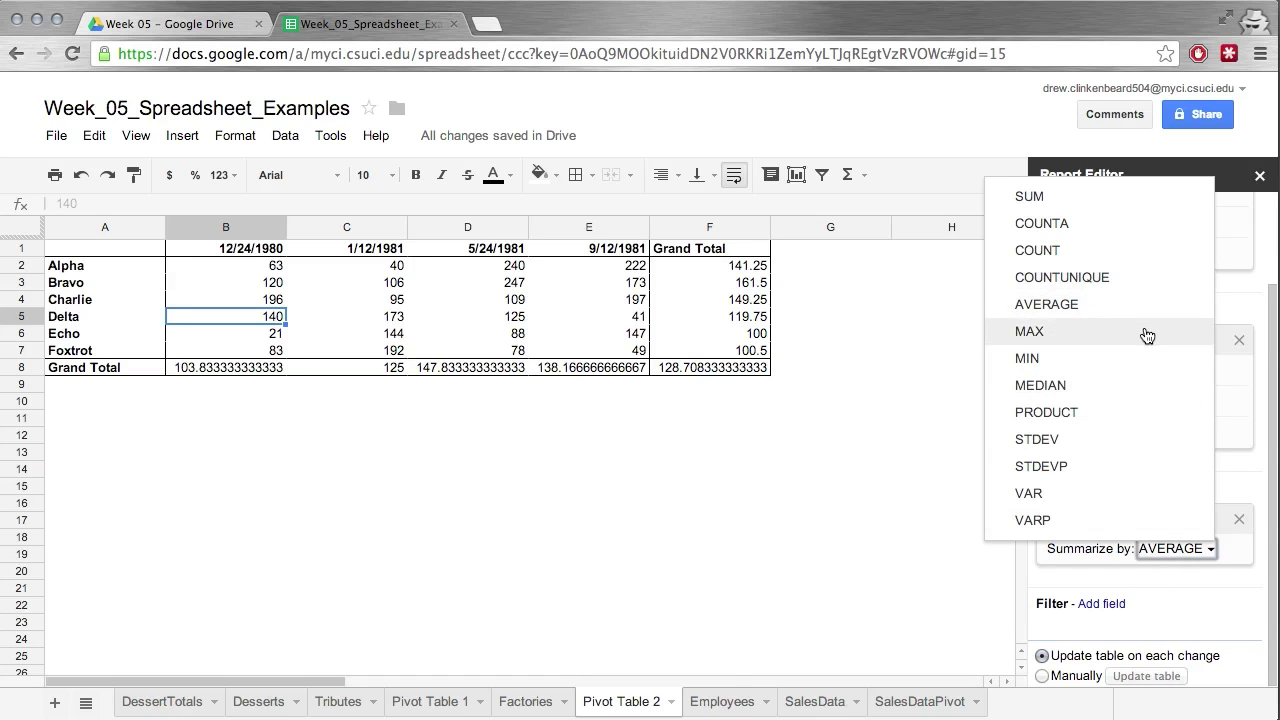
pyautogui.click(1066, 332)
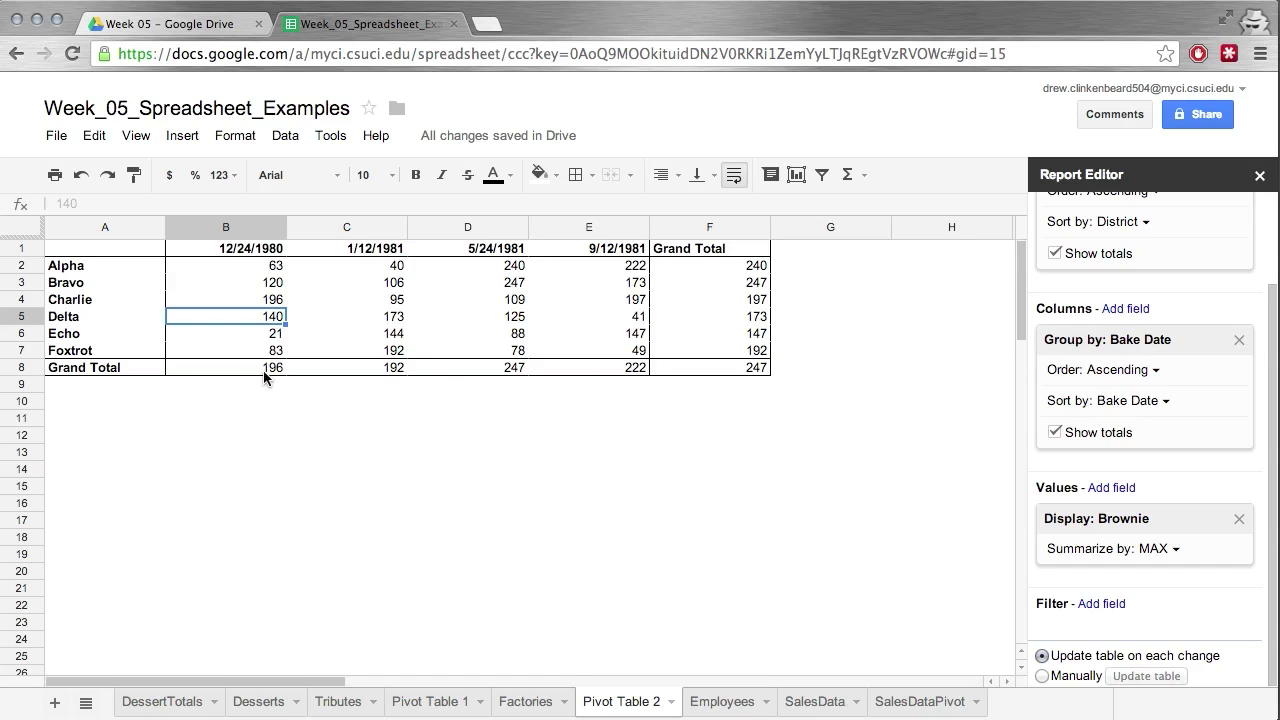
pyautogui.click(273, 300)
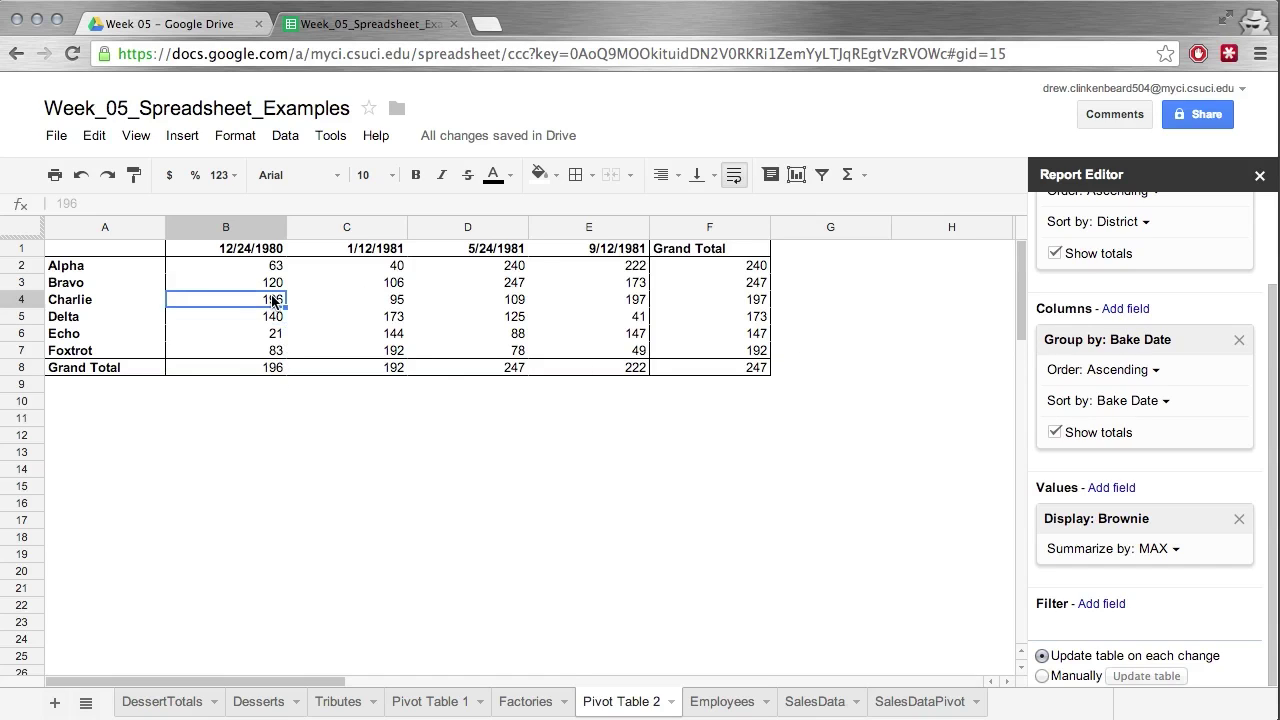
pyautogui.click(274, 368)
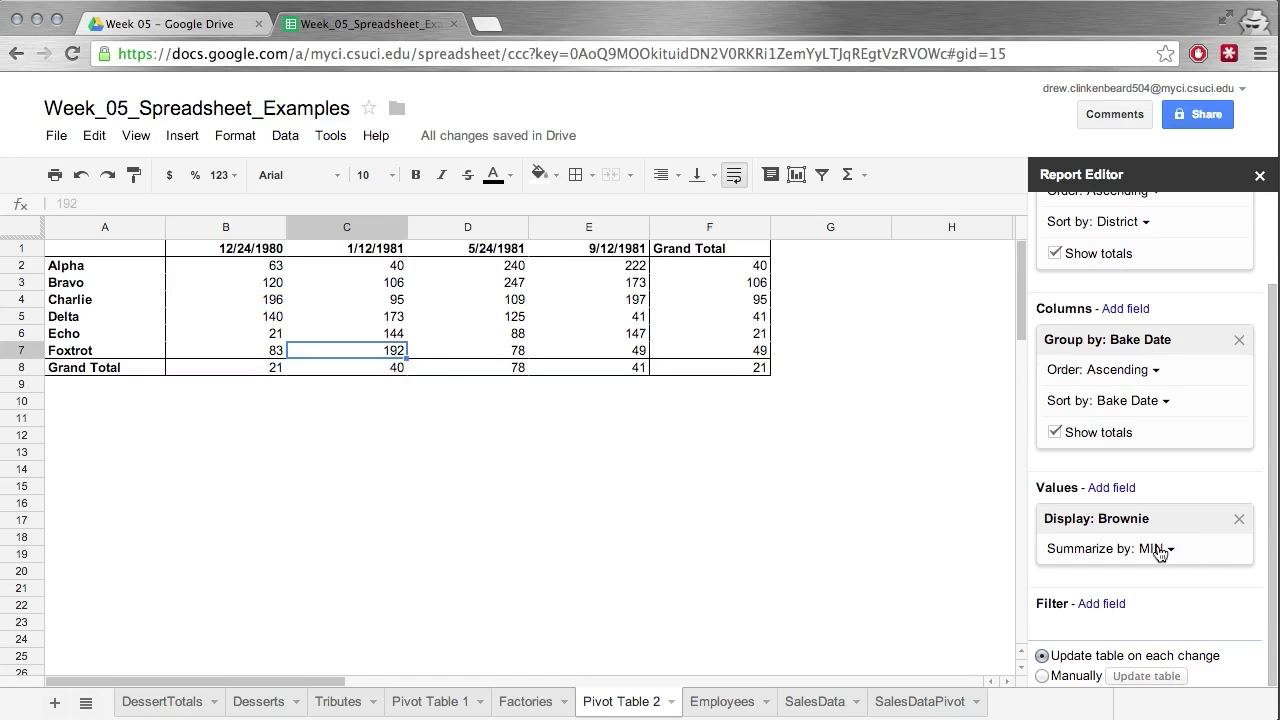
# Step: Set the Brownie summary to MEDIAN and close the Report Editor
pyautogui.click(1162, 550)
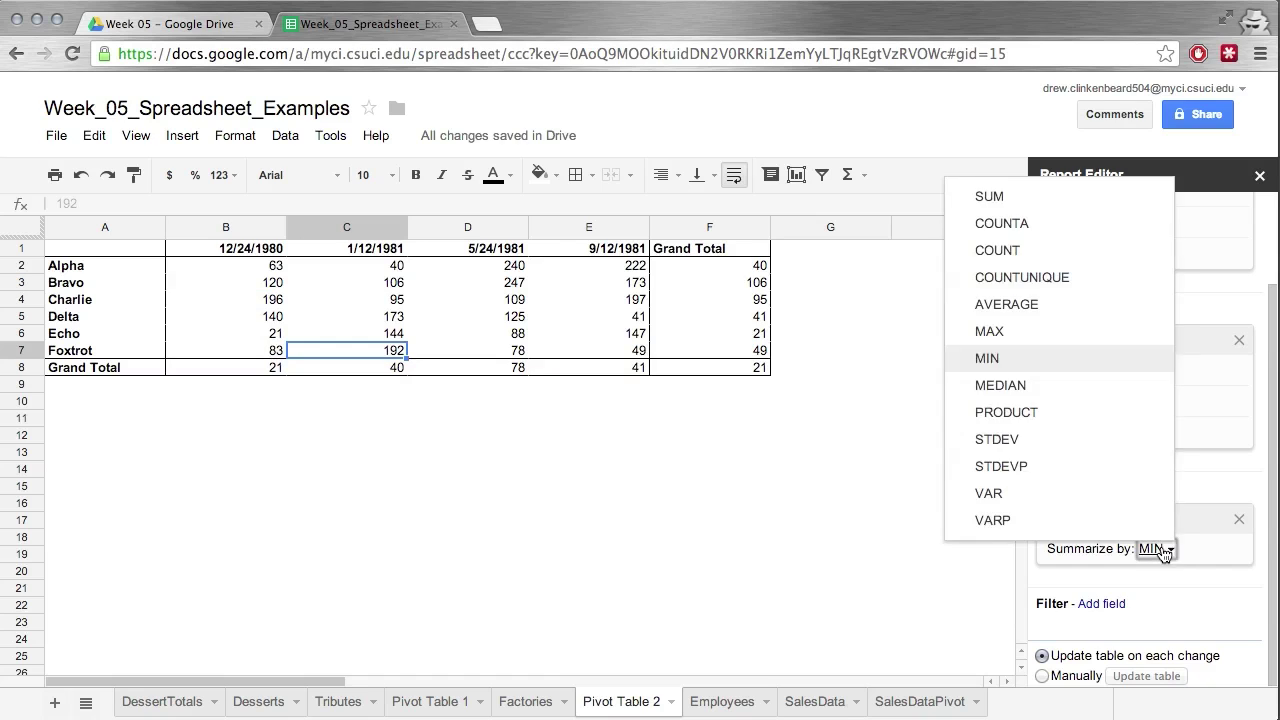
pyautogui.click(1063, 390)
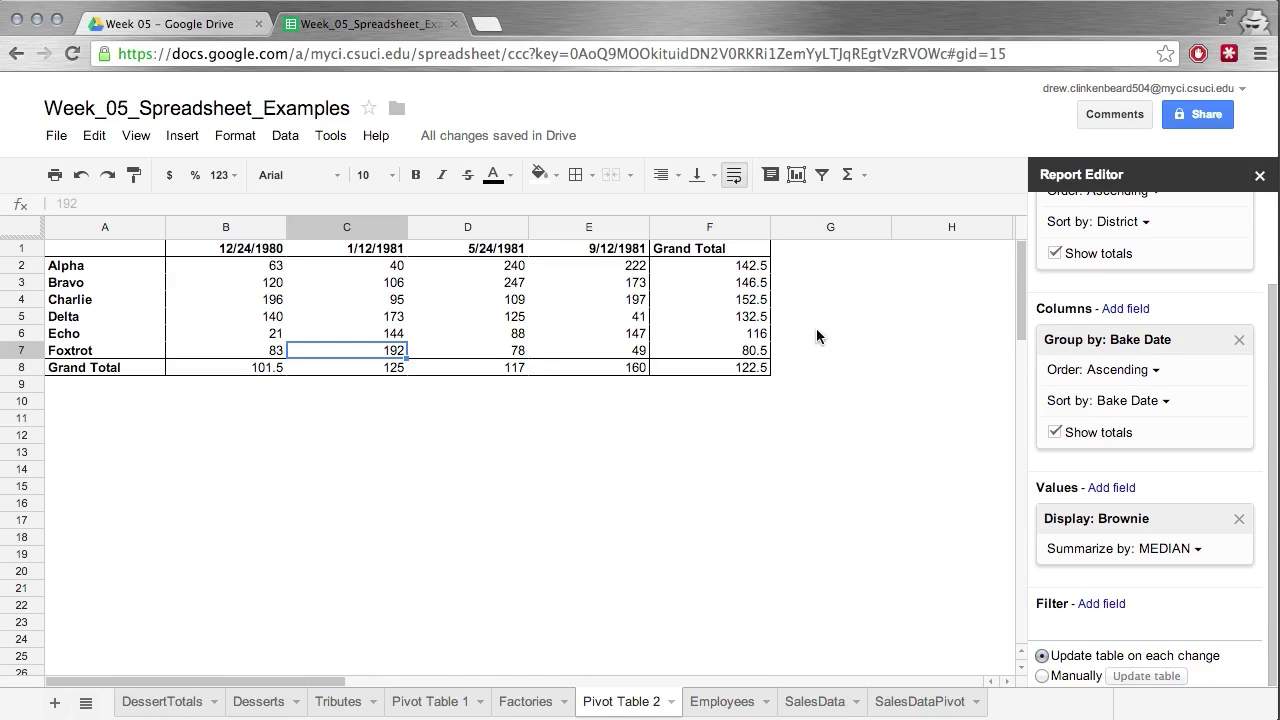
pyautogui.scroll(2, 1169, 473)
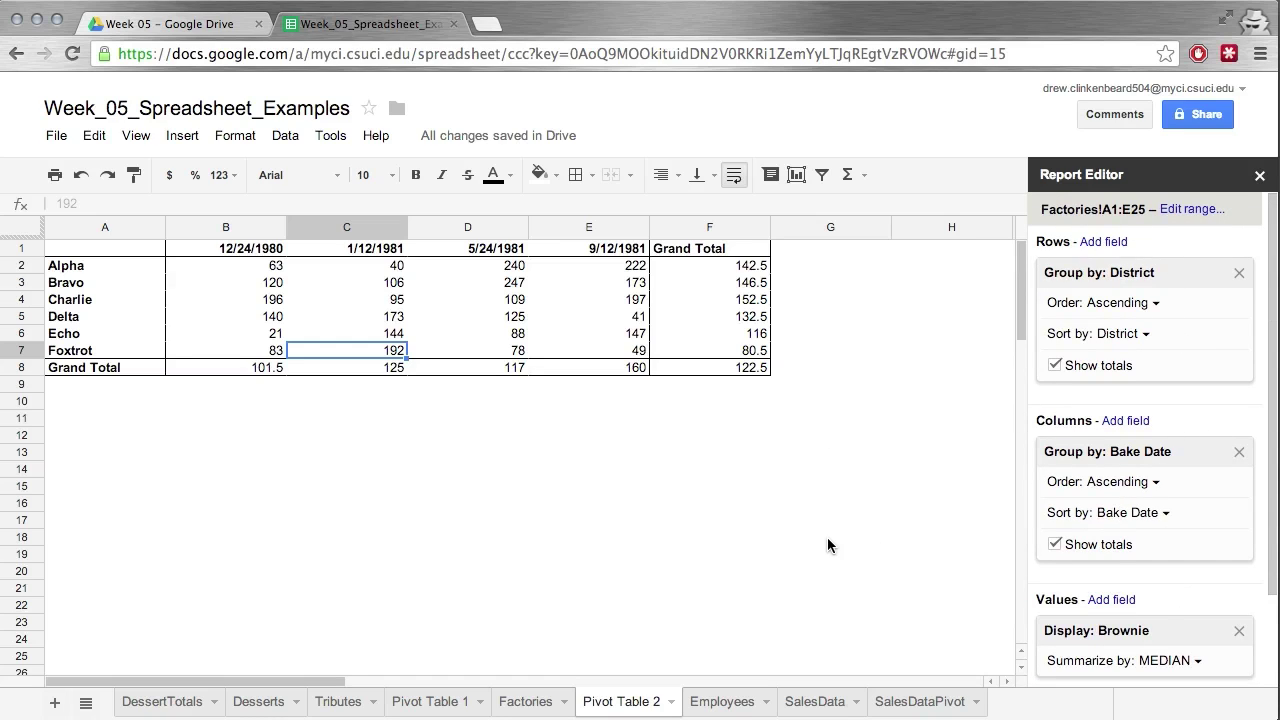
pyautogui.click(951, 588)
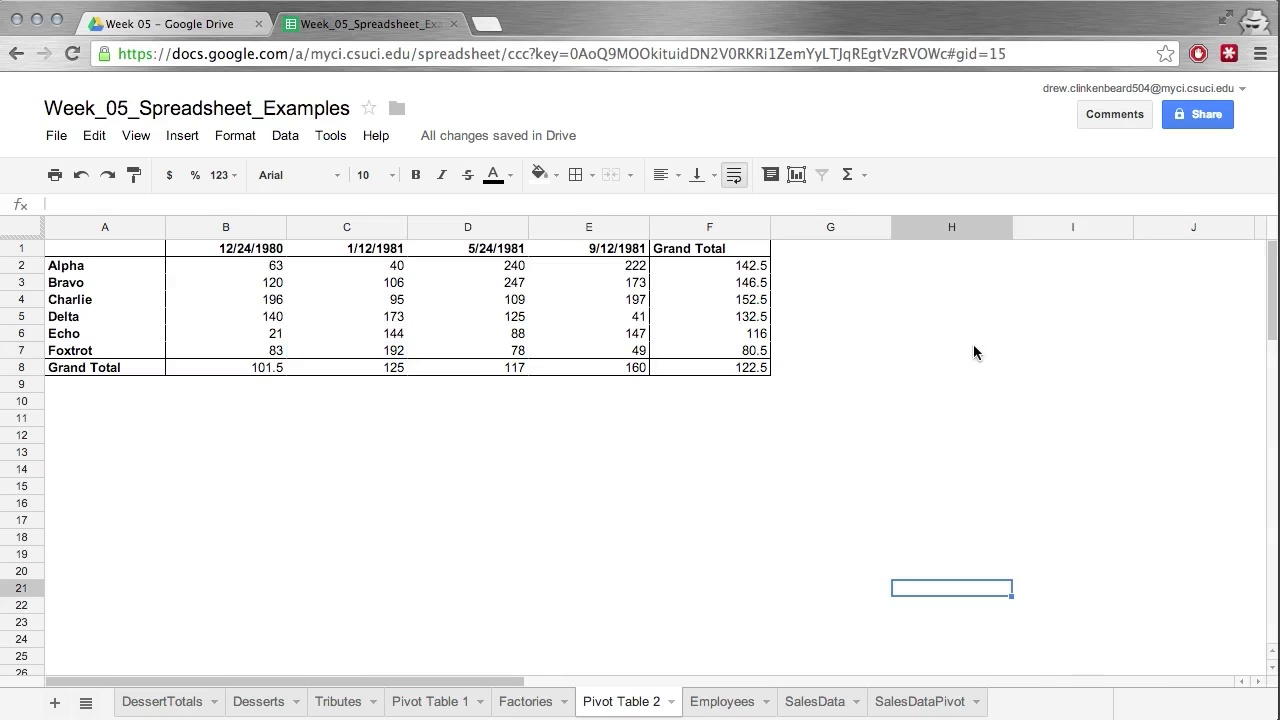
pyautogui.click(508, 367)
pyautogui.click(831, 422)
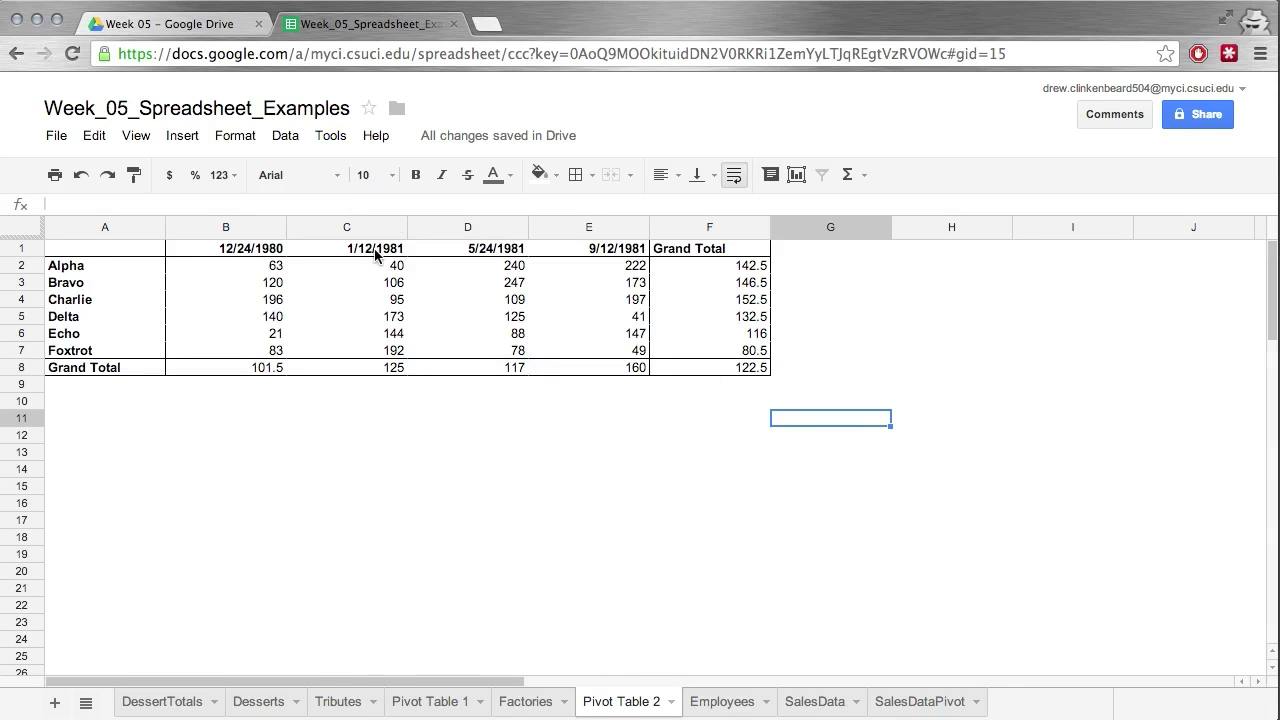